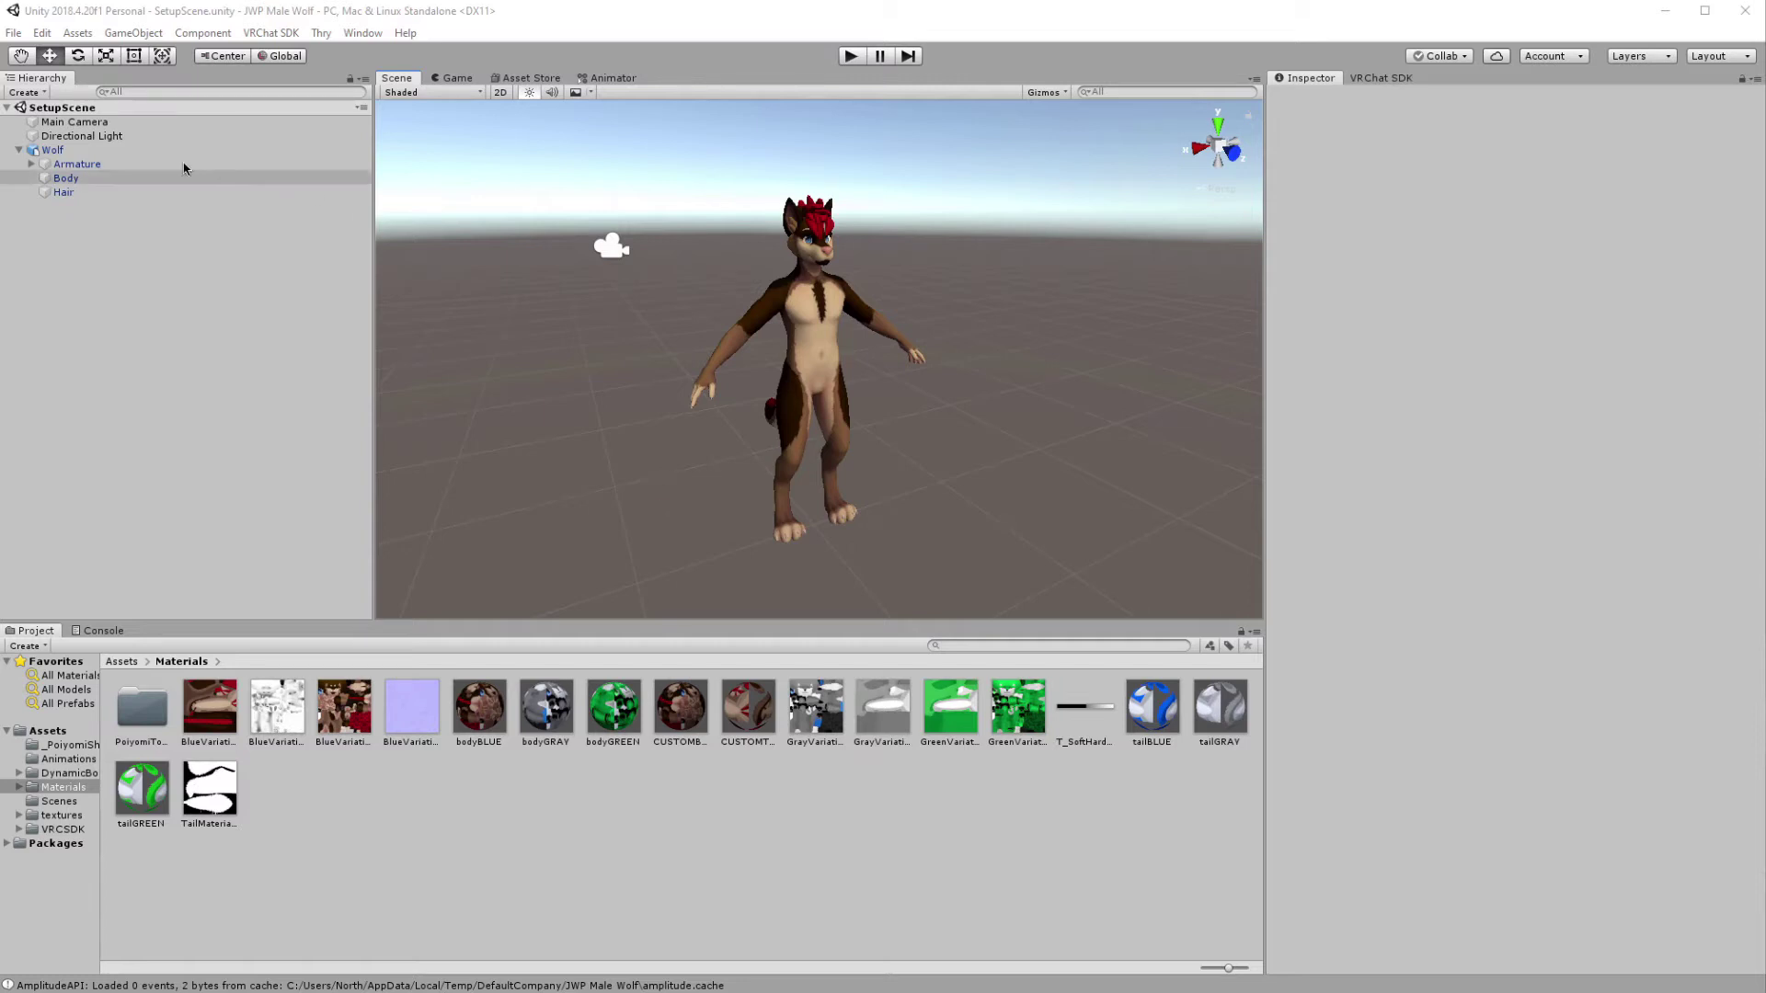
Add a 3D cube to the scene as a height reference for the Wolf avatar
{"action": "left_click", "coordinate": [138, 152]}
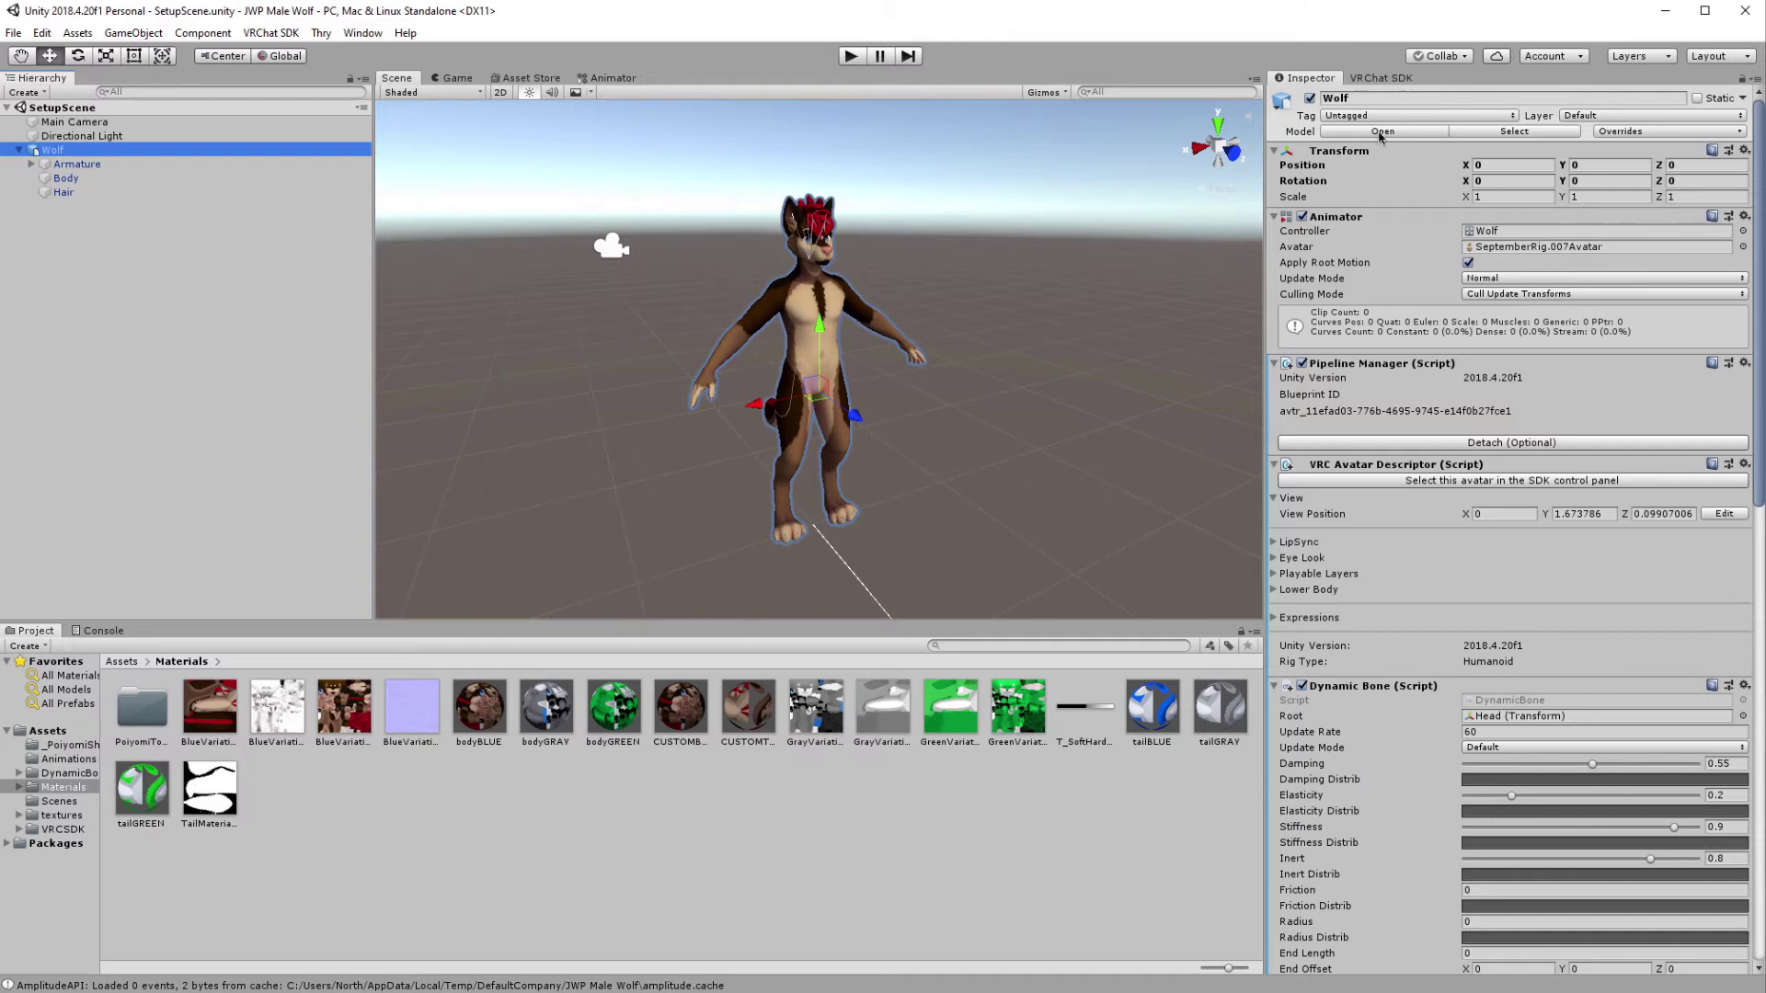
{"action": "left_click", "coordinate": [122, 35]}
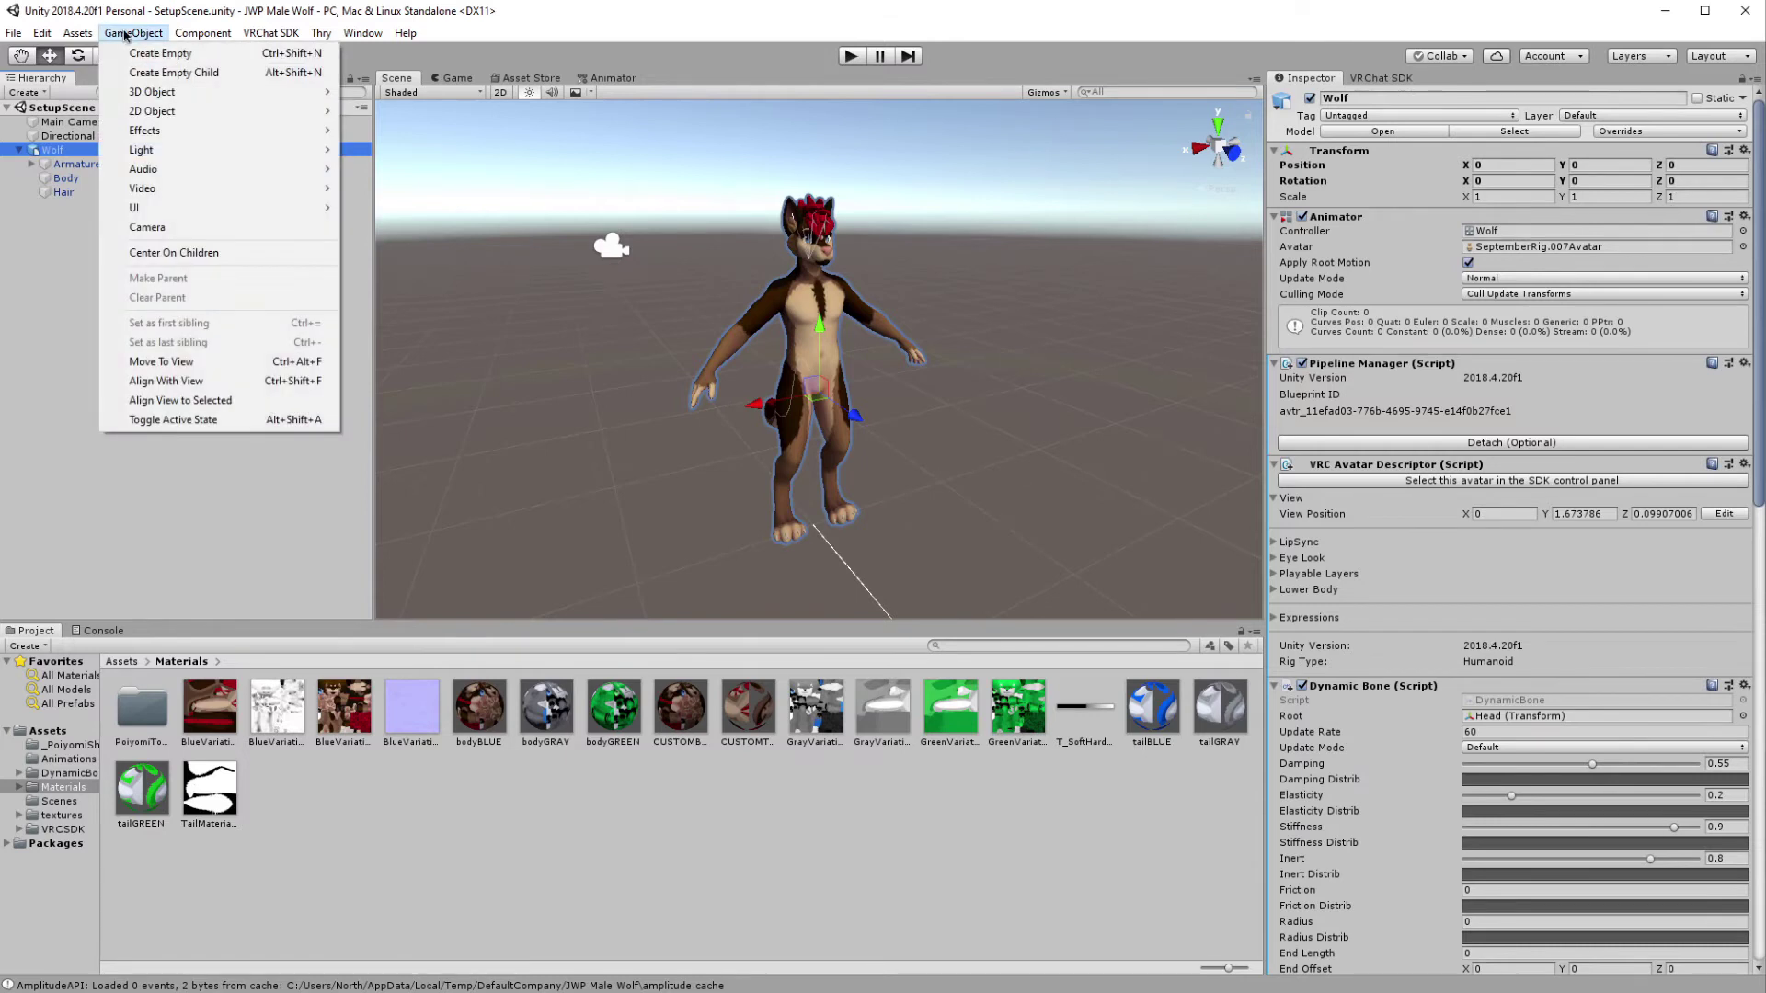
{"action": "mouse_move", "coordinate": [157, 93]}
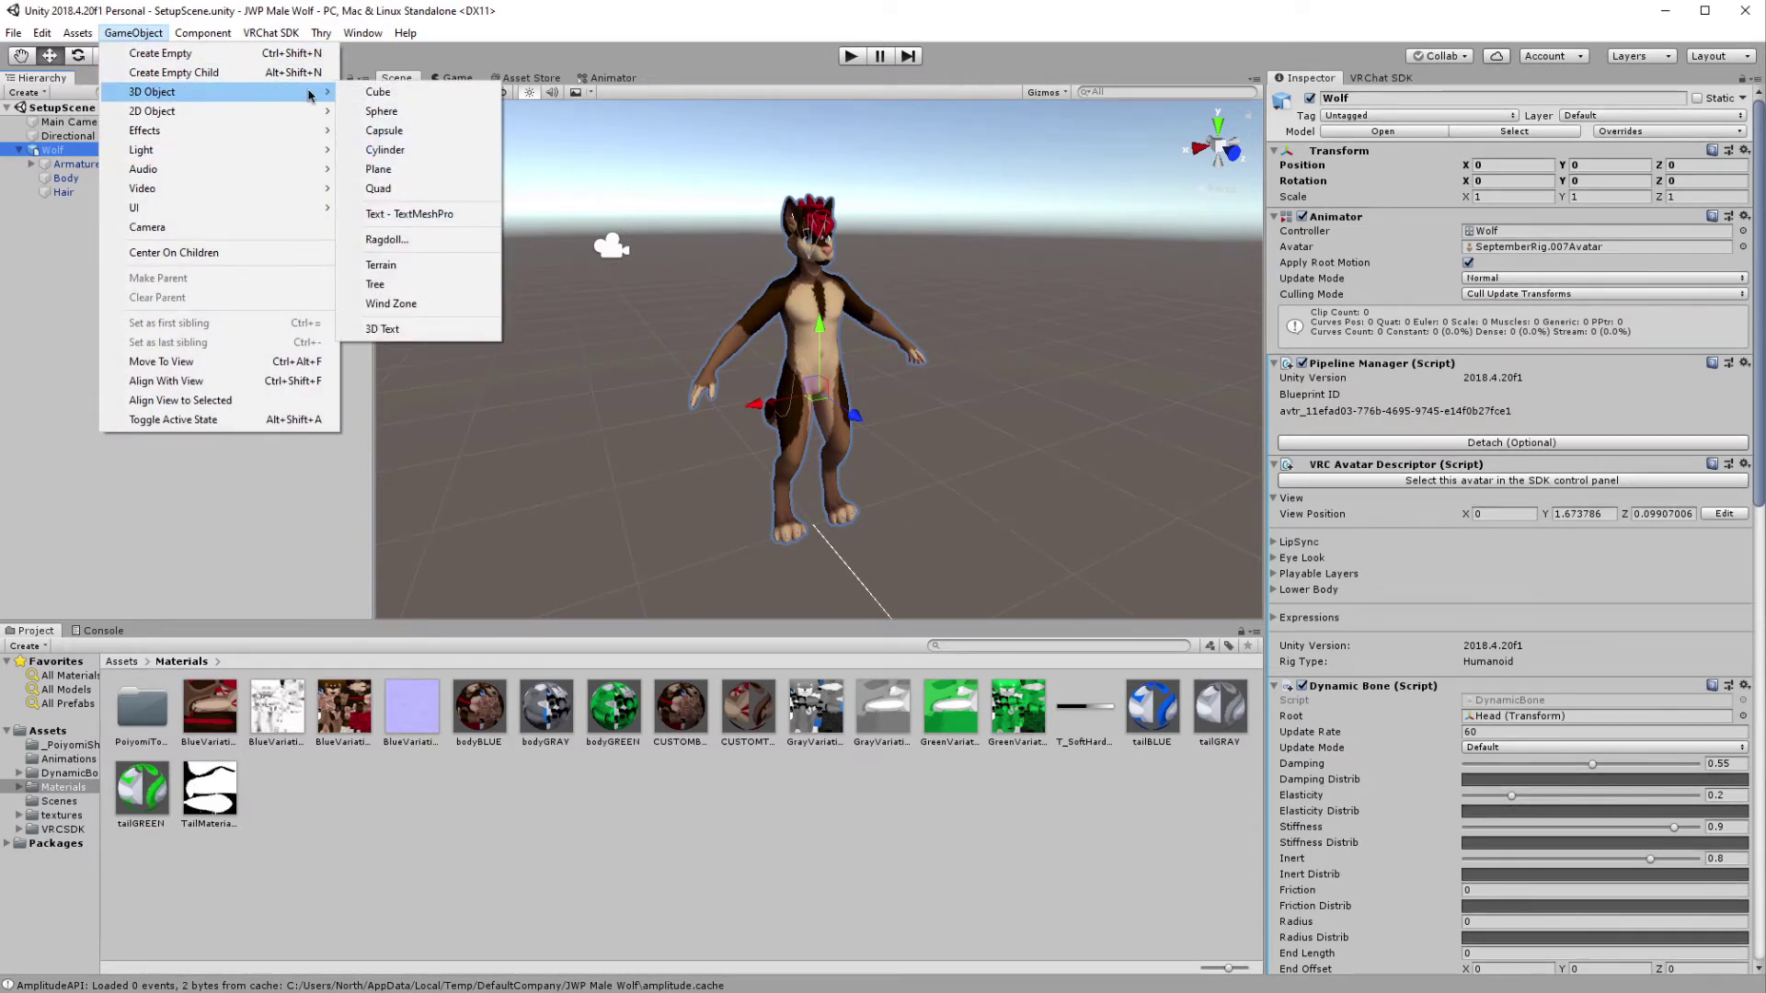
{"action": "left_click", "coordinate": [363, 93]}
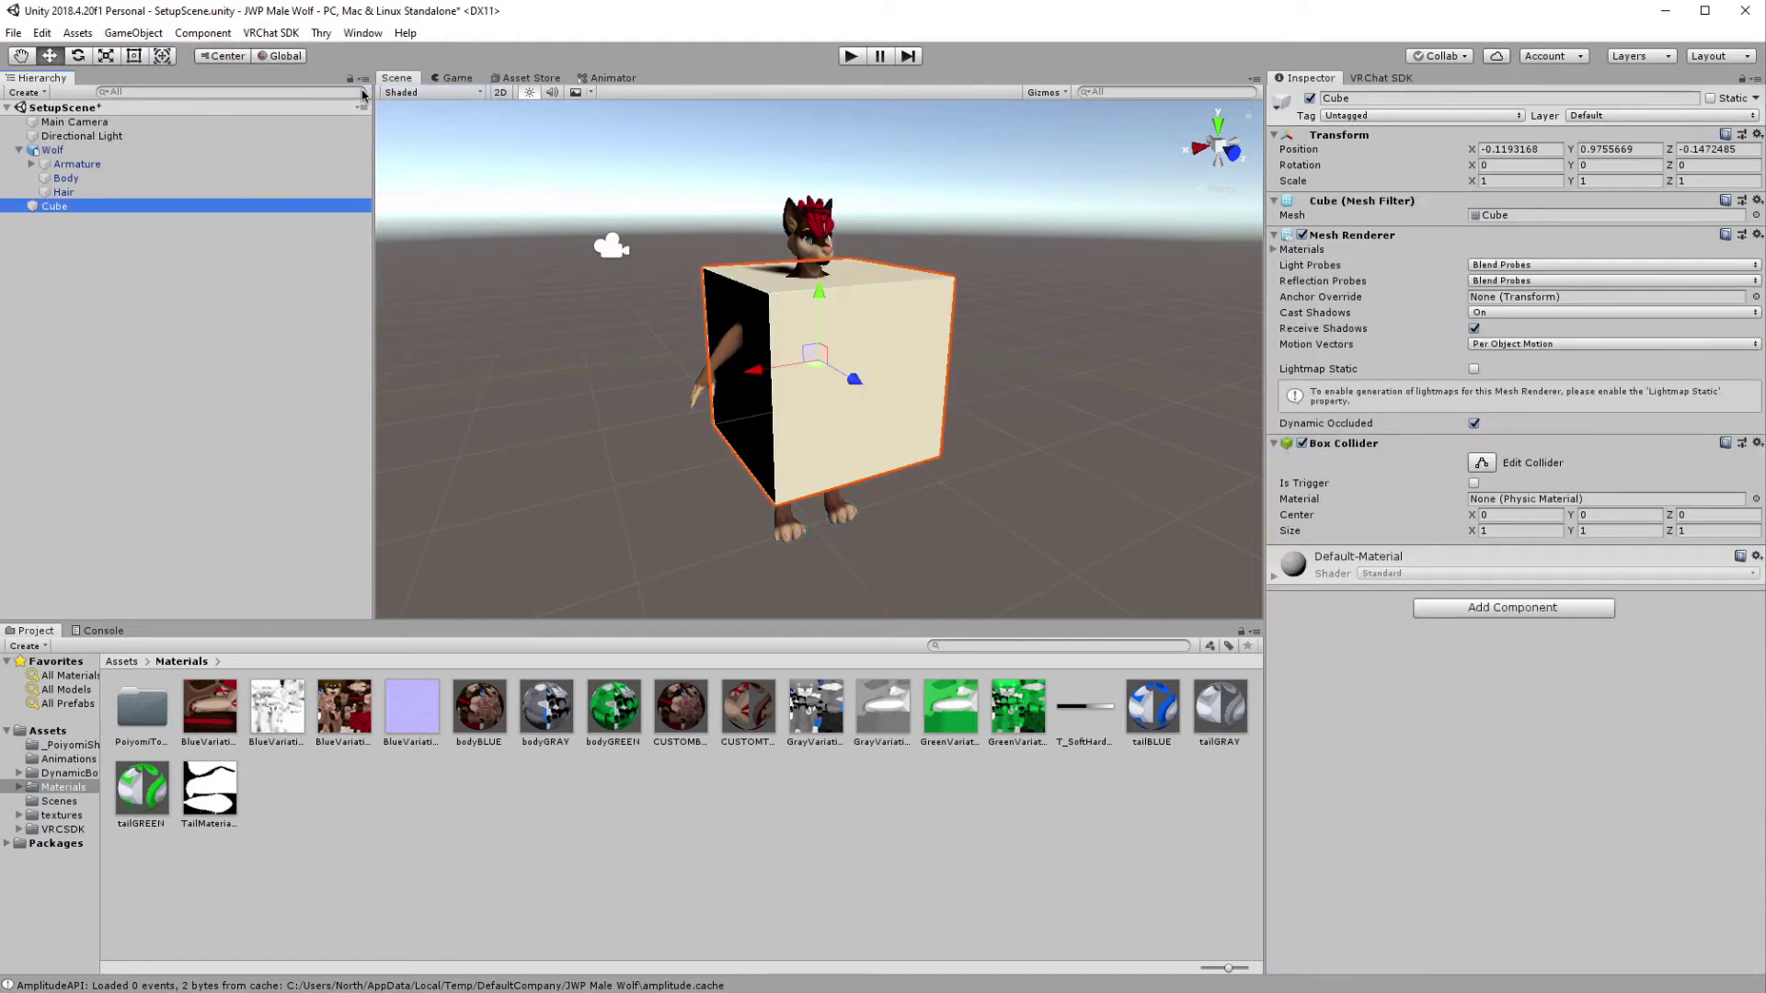
Set the cube's scale to 1.83 on the X, Y and Z axes
{"action": "left_click", "coordinate": [1523, 182]}
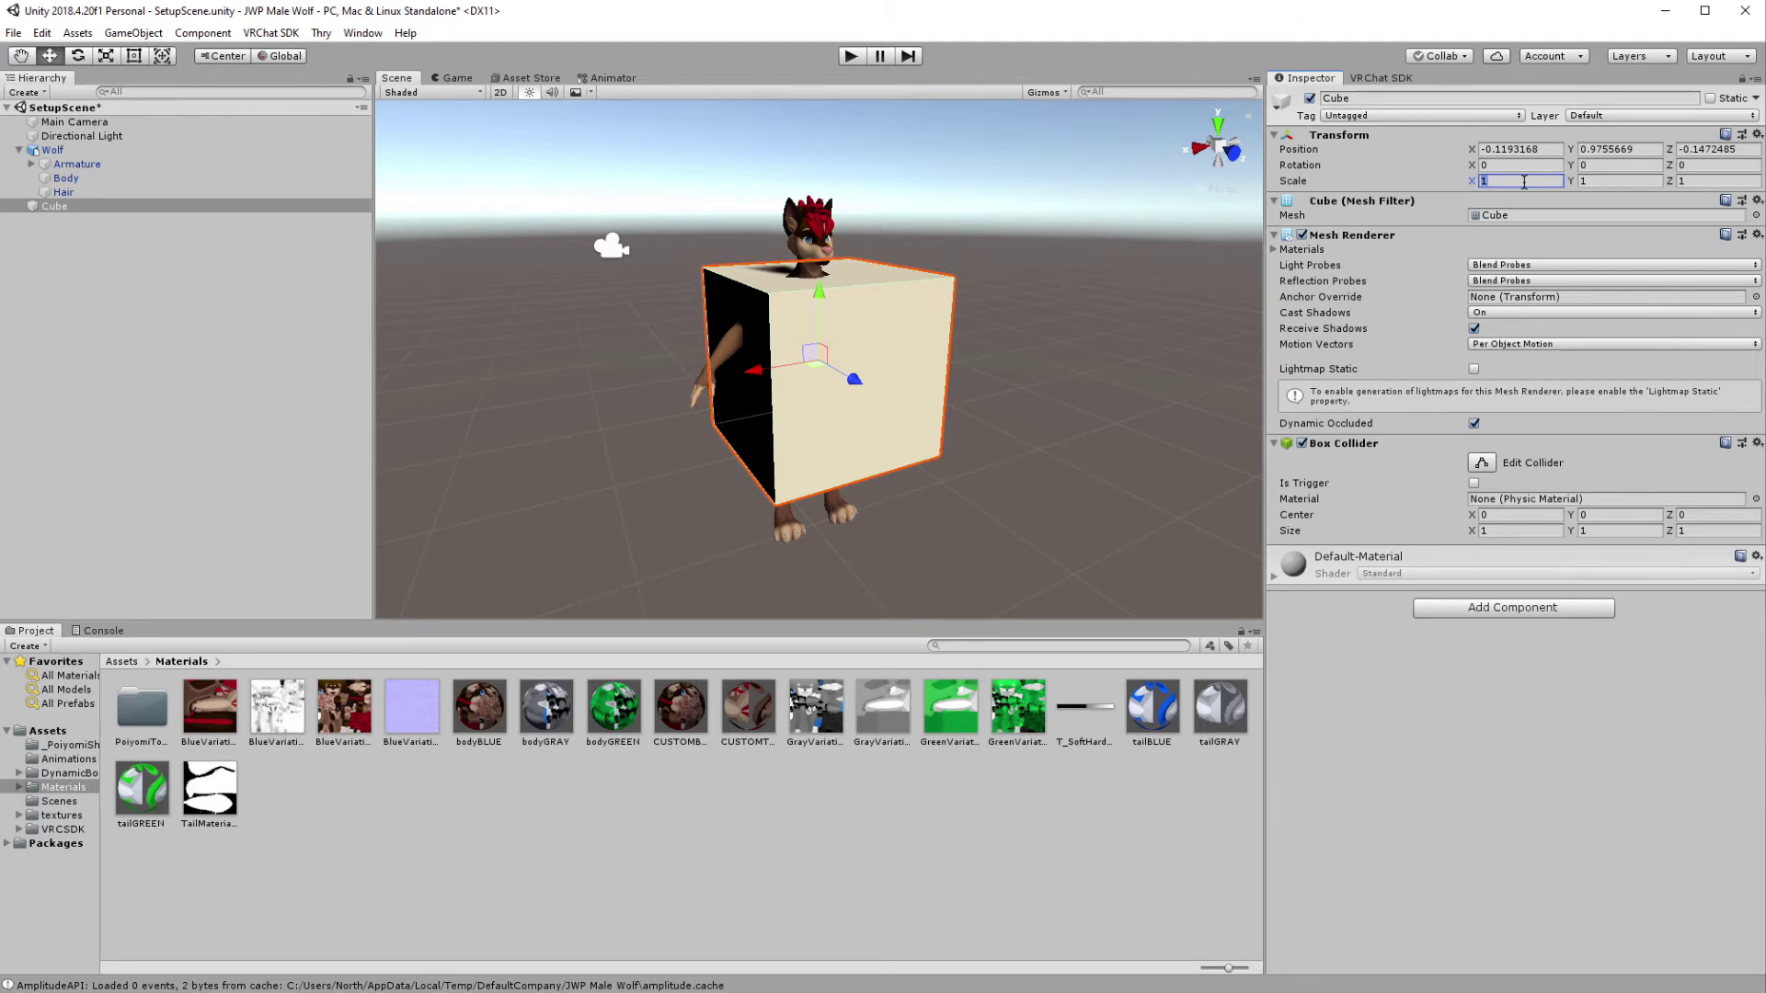
{"action": "key", "text": "alt+Tab"}
{"action": "double_click", "coordinate": [1509, 182]}
{"action": "type", "text": "1.83"}
{"action": "key", "text": "Tab"}
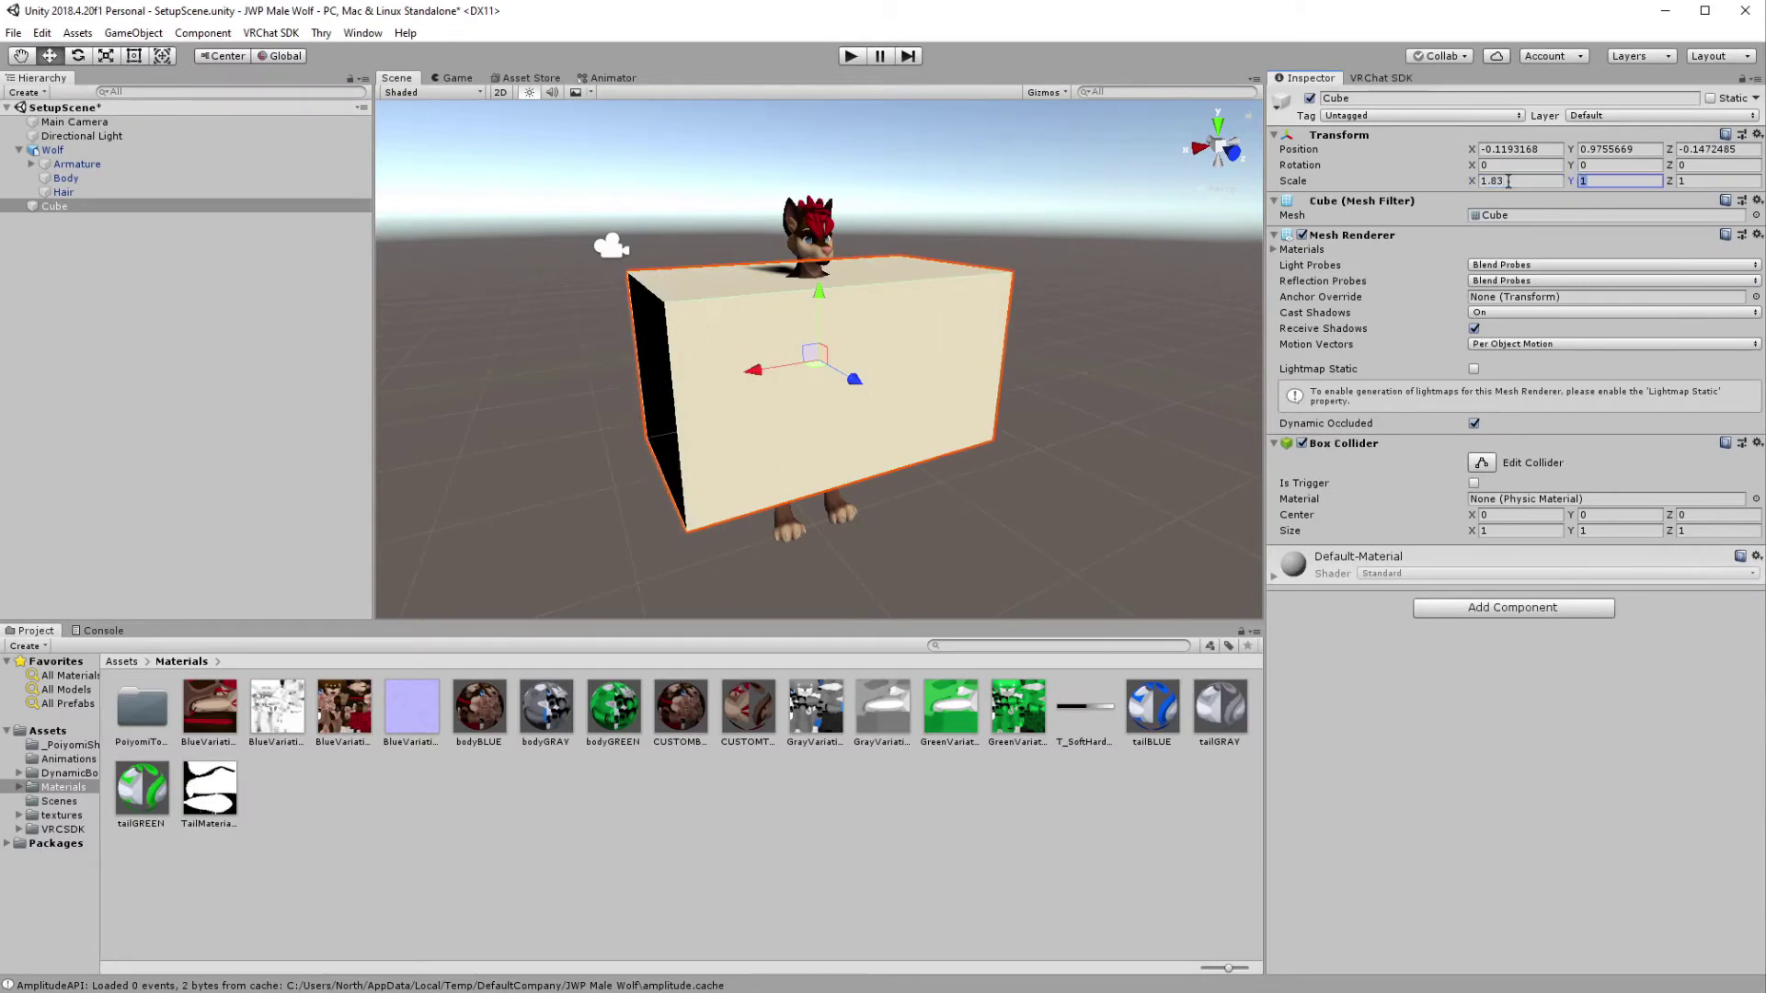
{"action": "type", "text": "1.83"}
{"action": "key", "text": "Tab"}
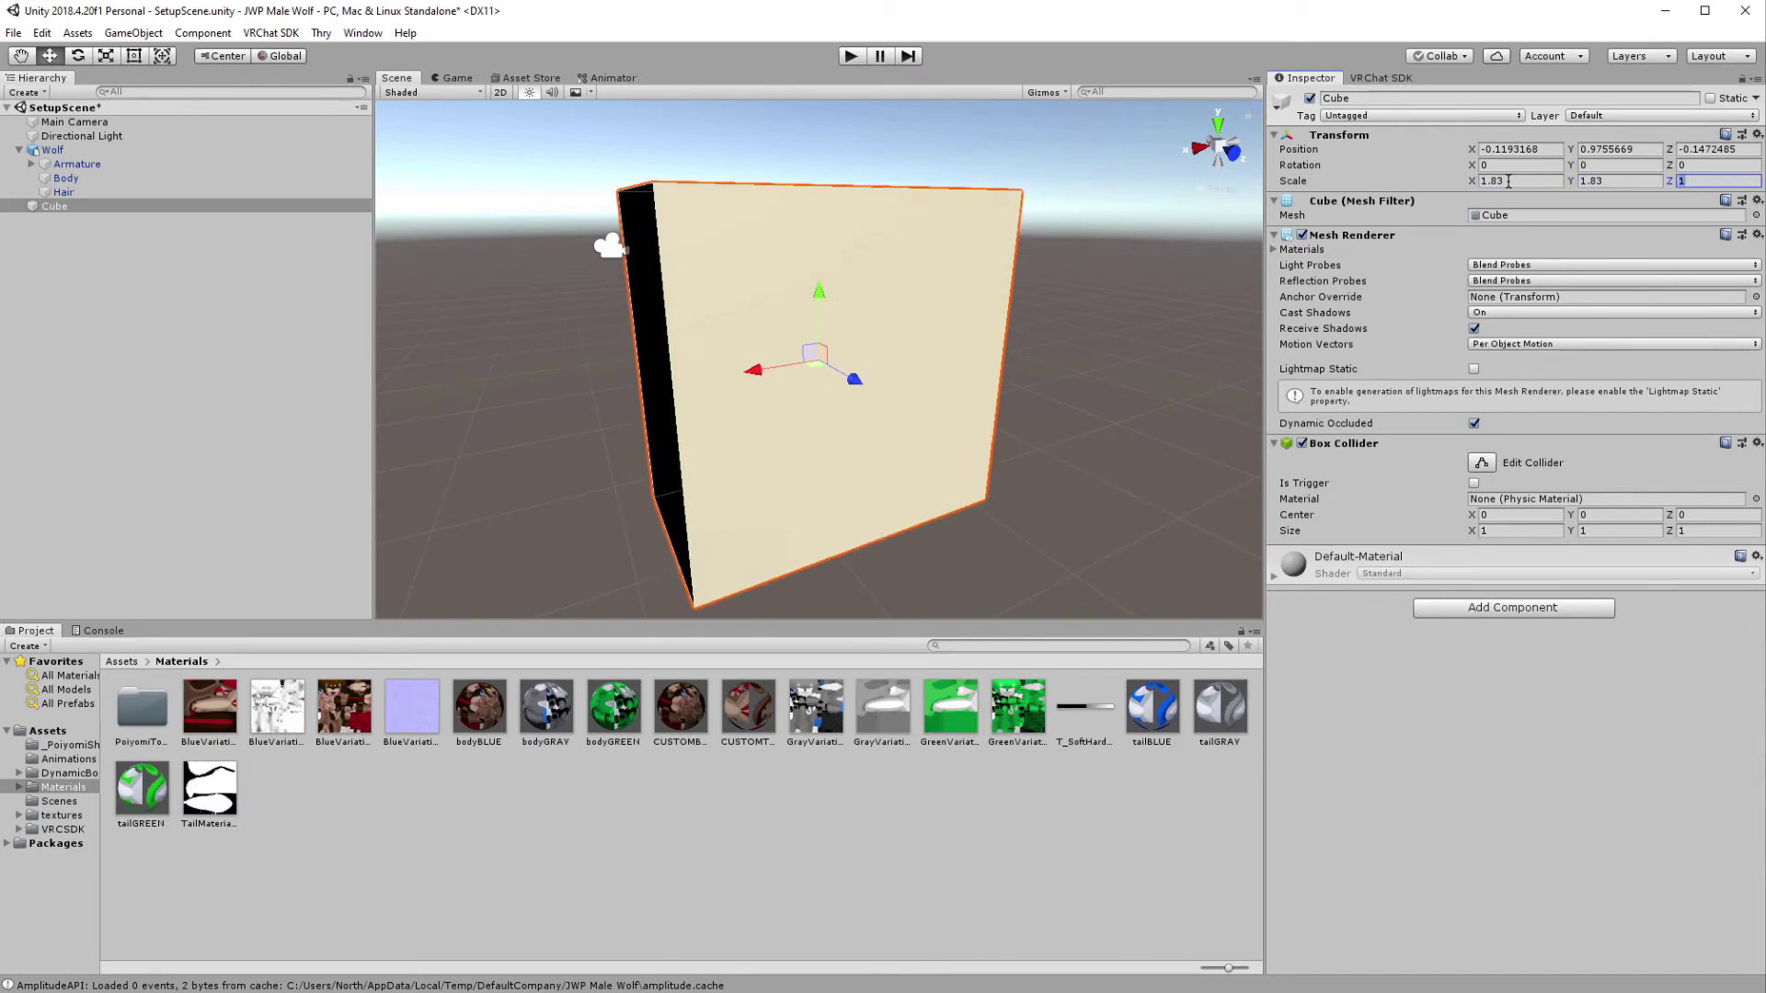
{"action": "type", "text": "1.83"}
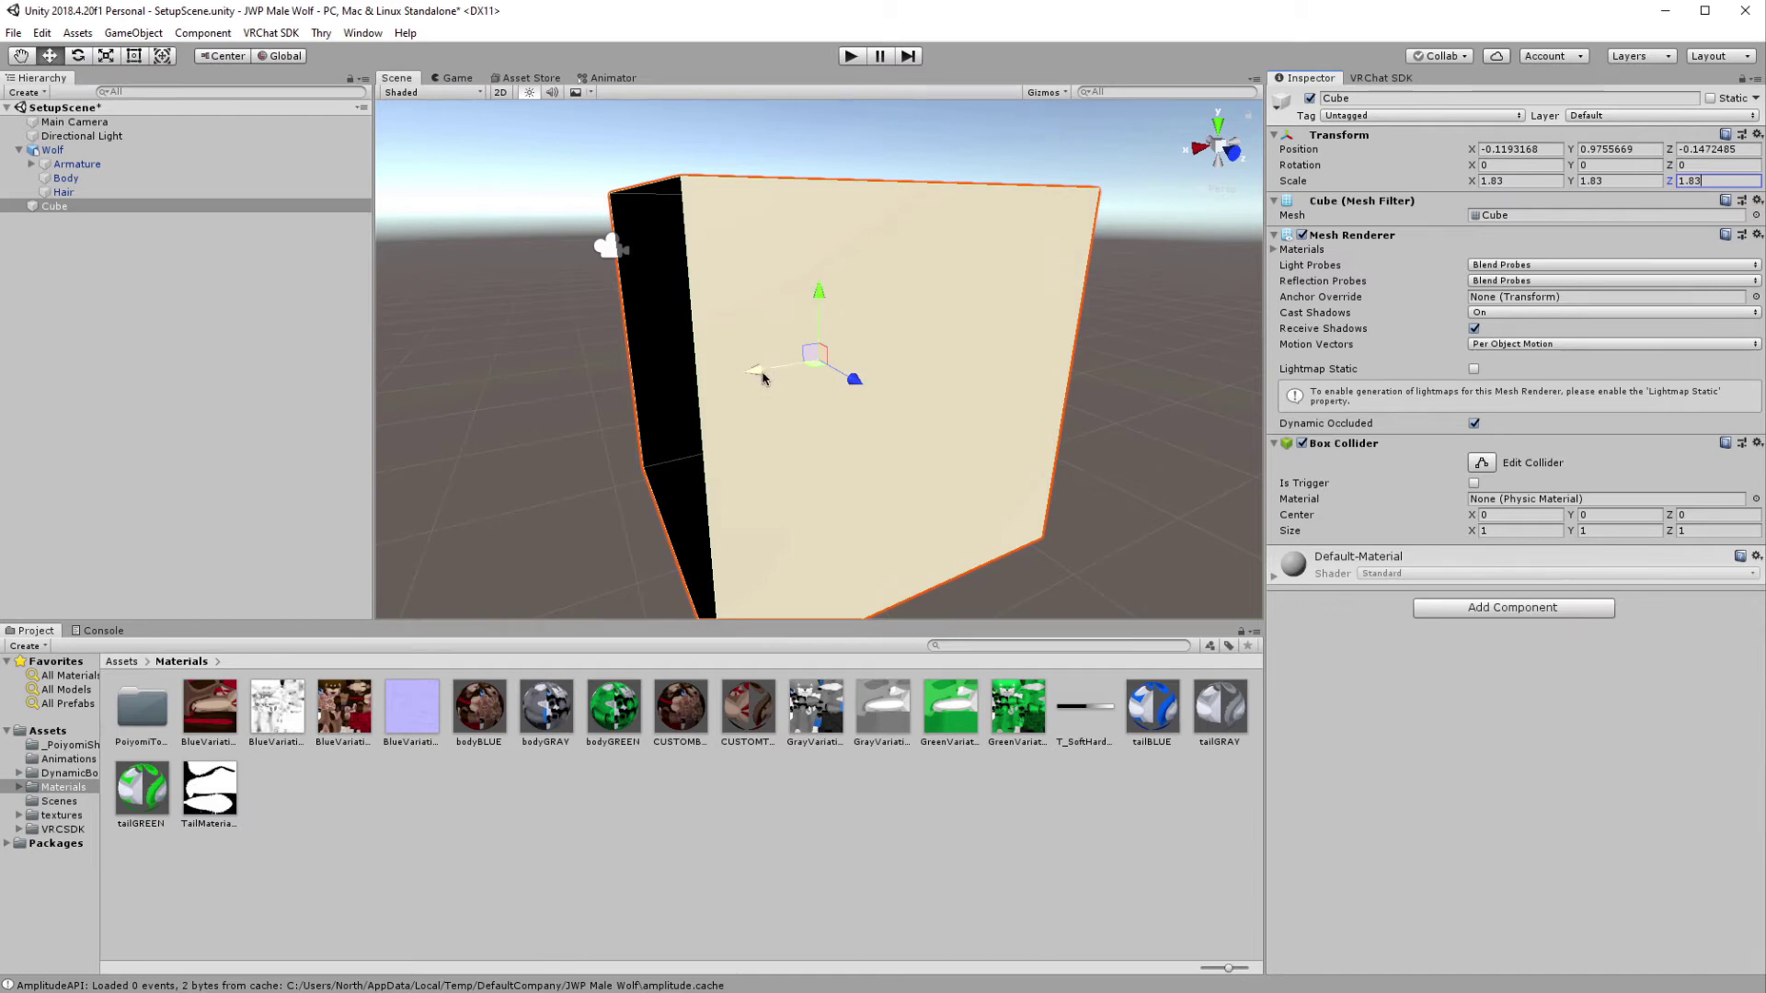
Move the cube beside the Wolf to X about -0.908 and lower it to Y about 0.916, level with the feet
{"action": "left_click_drag", "start_coordinate": [763, 377], "coordinate": [868, 360]}
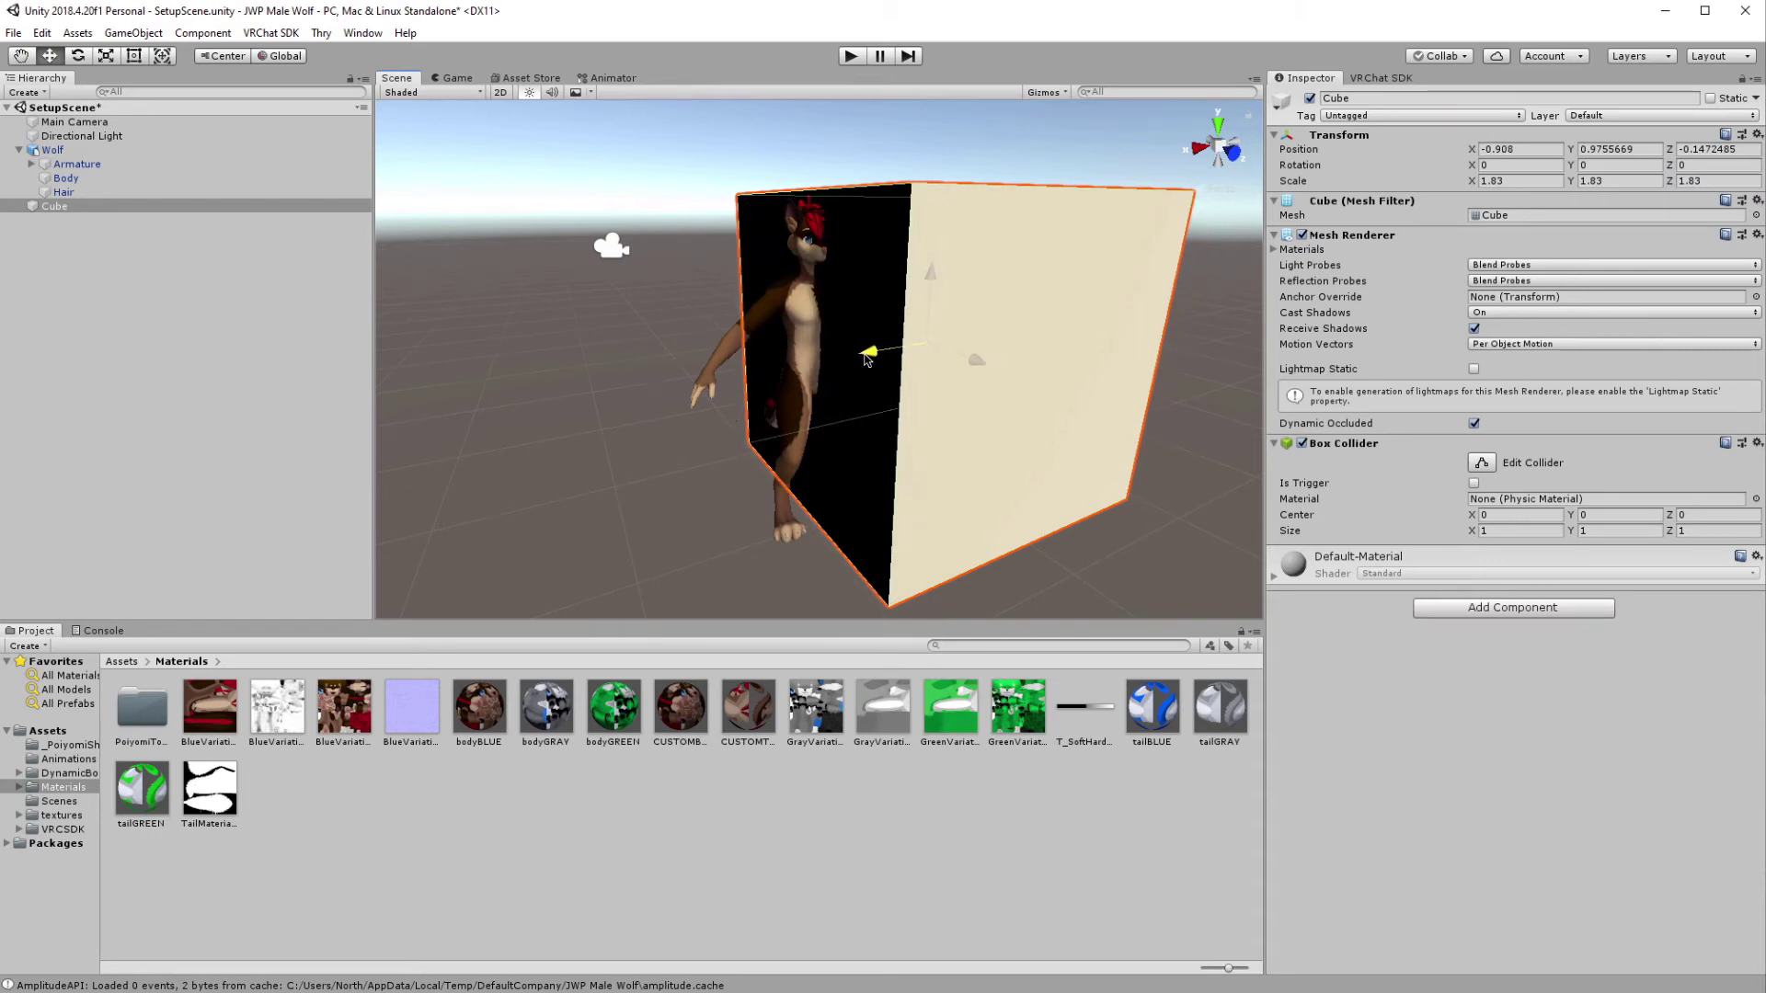
{"action": "scroll", "coordinate": [853, 507], "scroll_direction": "up", "scroll_amount": 5}
{"action": "left_click_drag", "start_coordinate": [852, 507], "coordinate": [907, 261], "text": "alt"}
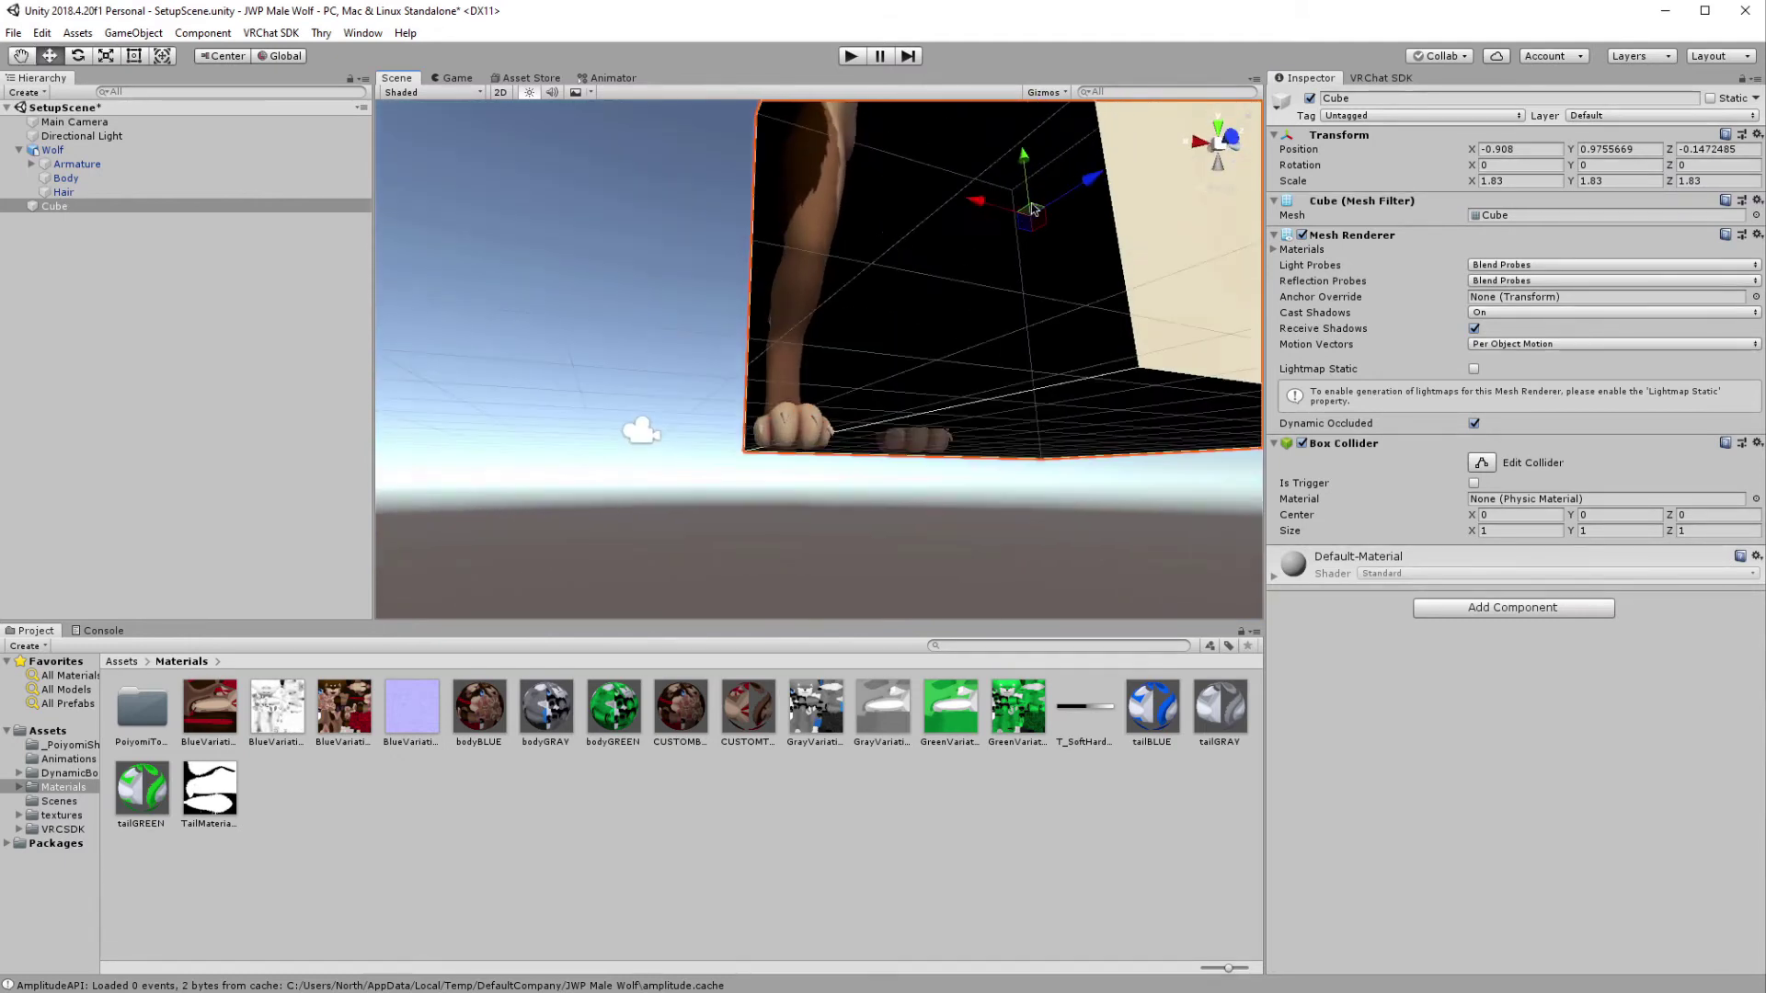
{"action": "left_click_drag", "start_coordinate": [1025, 158], "coordinate": [1027, 184]}
{"action": "middle_click_drag", "start_coordinate": [920, 254], "coordinate": [916, 261]}
{"action": "right_click_drag", "start_coordinate": [916, 261], "coordinate": [799, 314]}
{"action": "scroll", "coordinate": [892, 327], "scroll_direction": "down", "scroll_amount": 3}
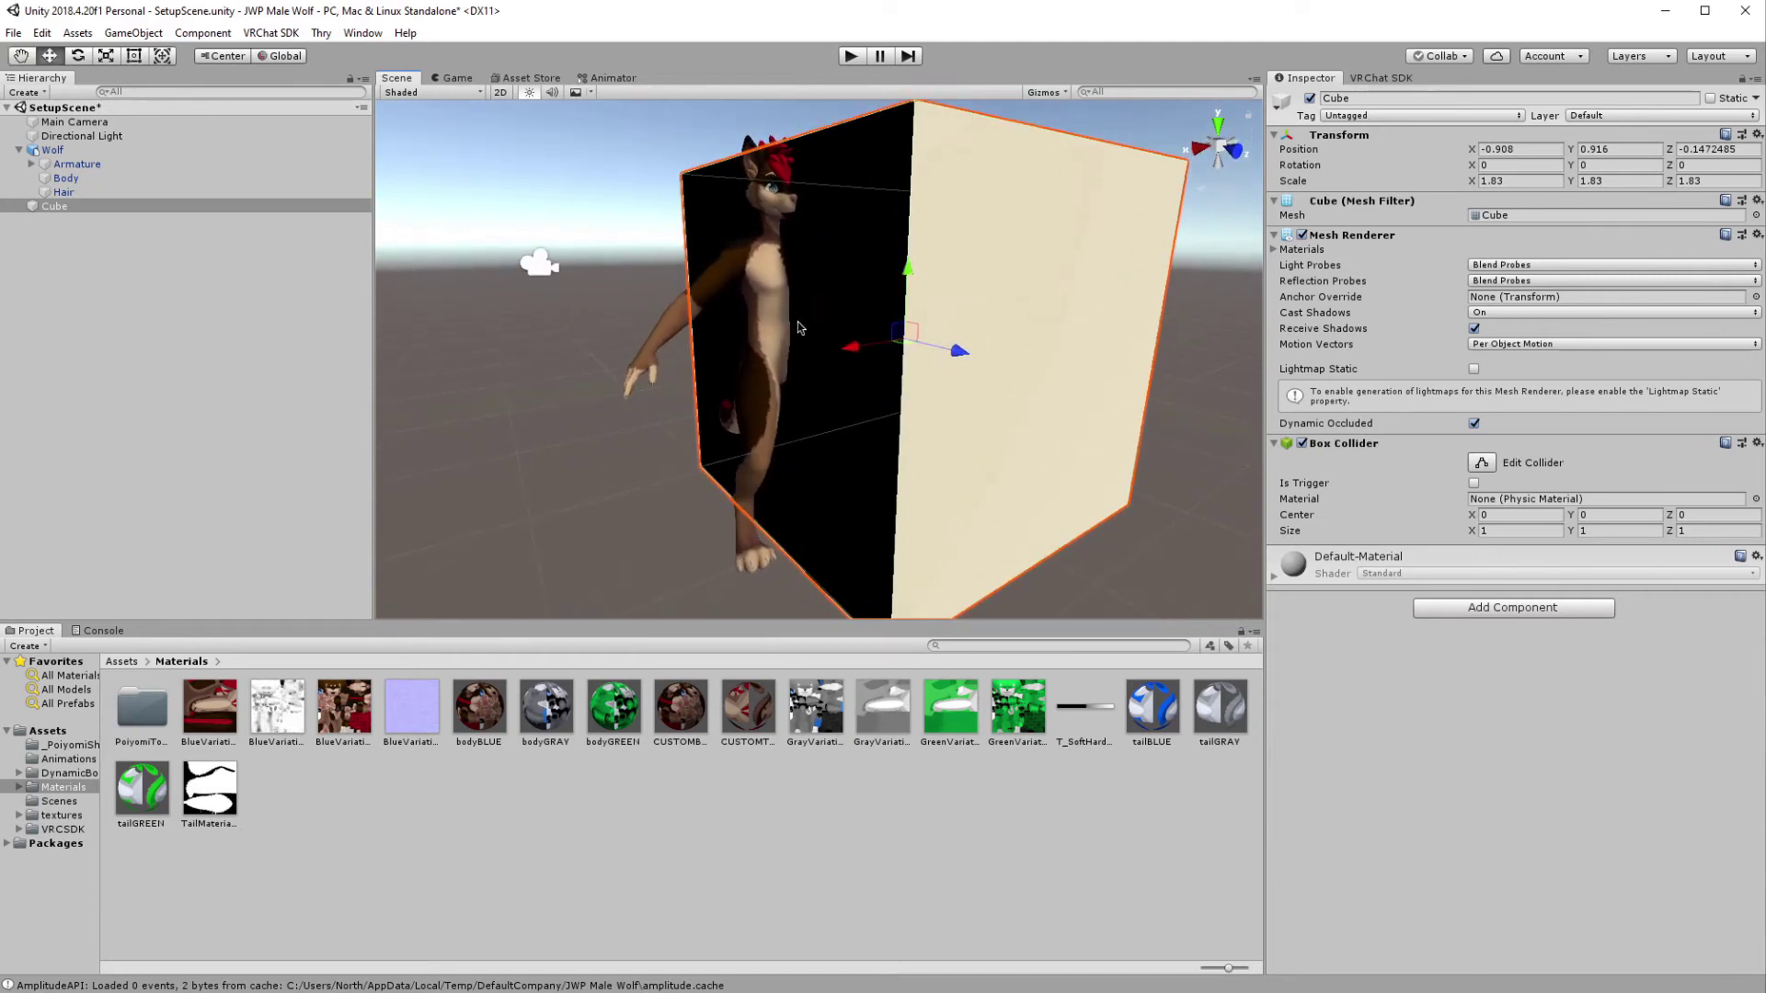
Examine the height of the Wolf's head and ears against the top of the cube
{"action": "mouse_move", "coordinate": [799, 328]}
{"action": "middle_mouse_down"}
{"action": "mouse_move", "coordinate": [787, 346]}
{"action": "mouse_move", "coordinate": [811, 355]}
{"action": "middle_mouse_up"}
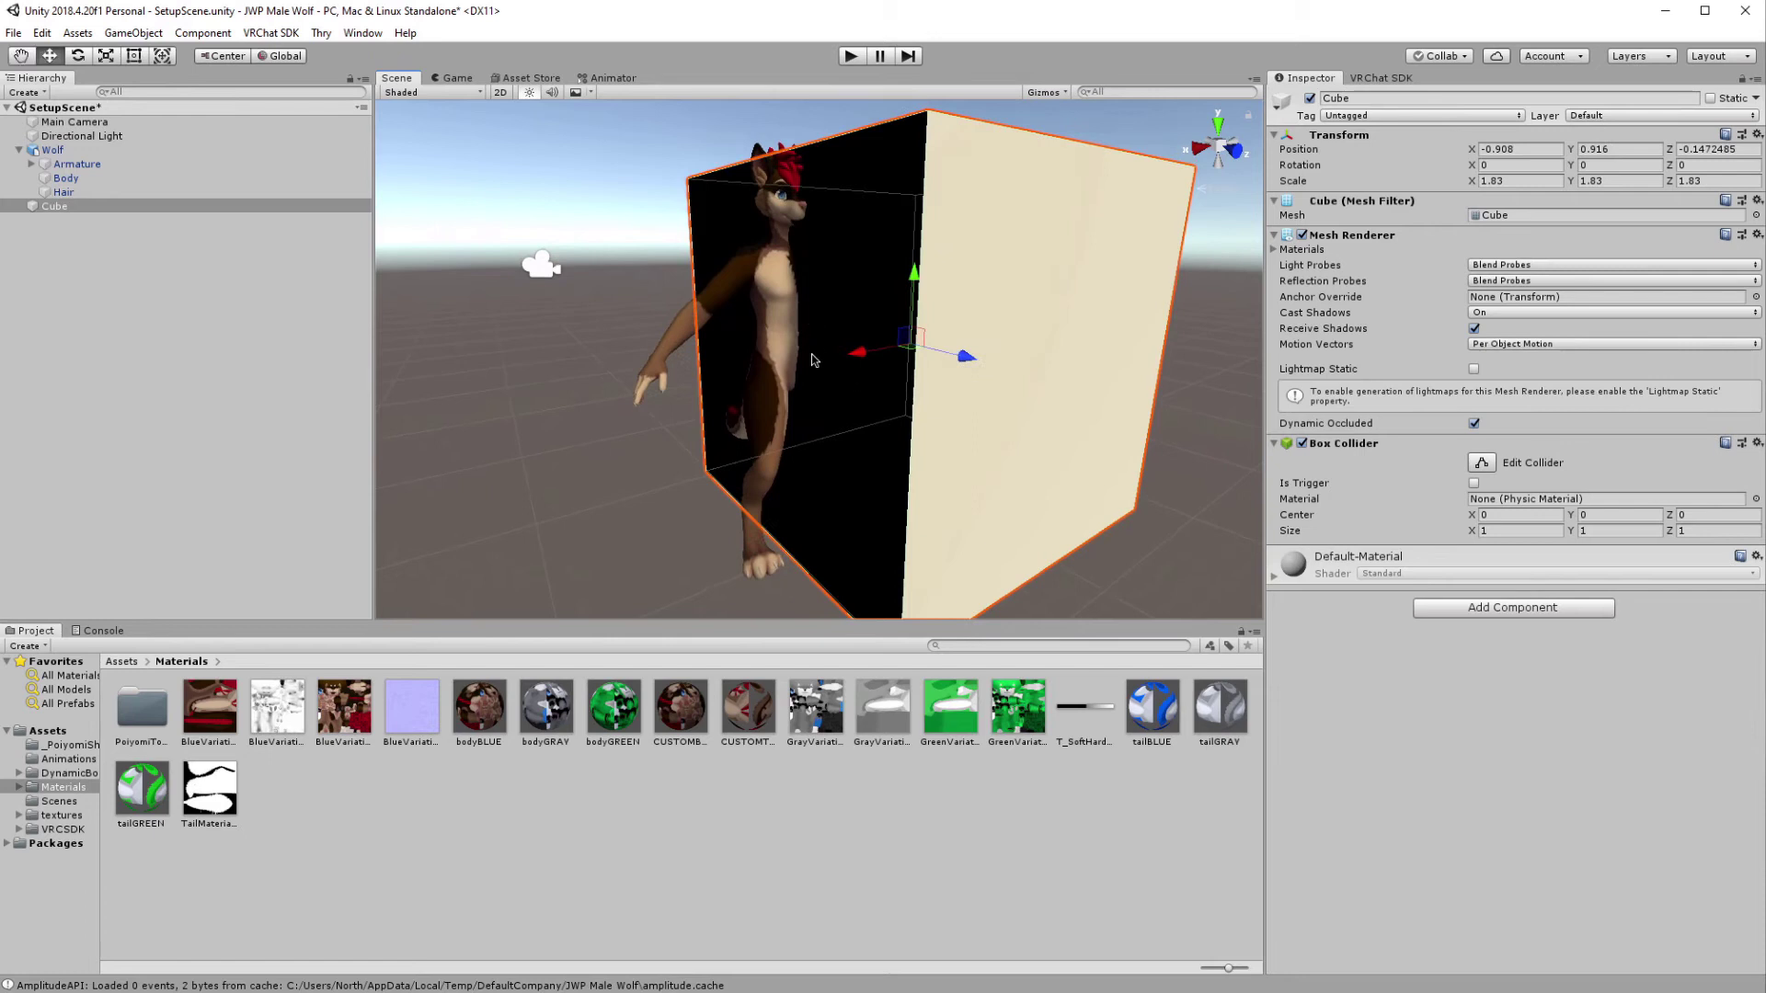
{"action": "scroll", "coordinate": [812, 355], "scroll_direction": "up", "scroll_amount": 3}
{"action": "scroll", "coordinate": [811, 358], "scroll_direction": "up", "scroll_amount": 2}
{"action": "scroll", "coordinate": [814, 357], "scroll_direction": "down", "scroll_amount": 4}
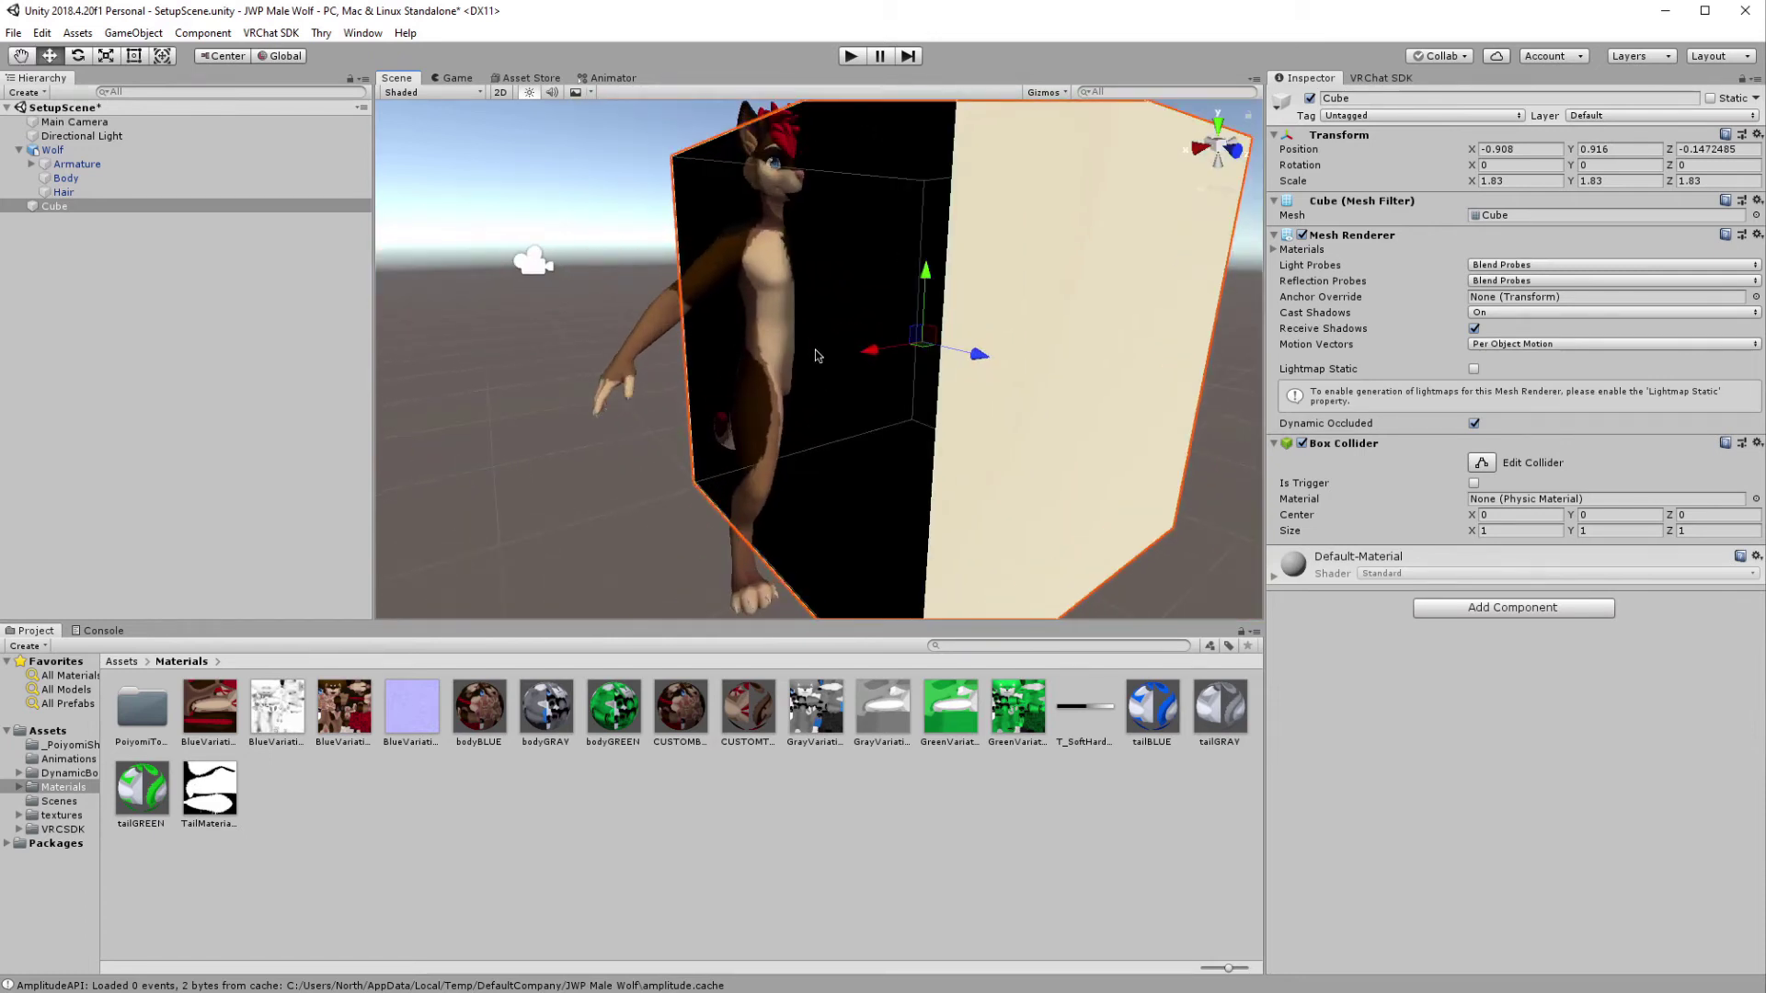
{"action": "mouse_move", "coordinate": [815, 355]}
{"action": "middle_mouse_down"}
{"action": "mouse_move", "coordinate": [827, 346]}
{"action": "mouse_move", "coordinate": [815, 354]}
{"action": "middle_mouse_up"}
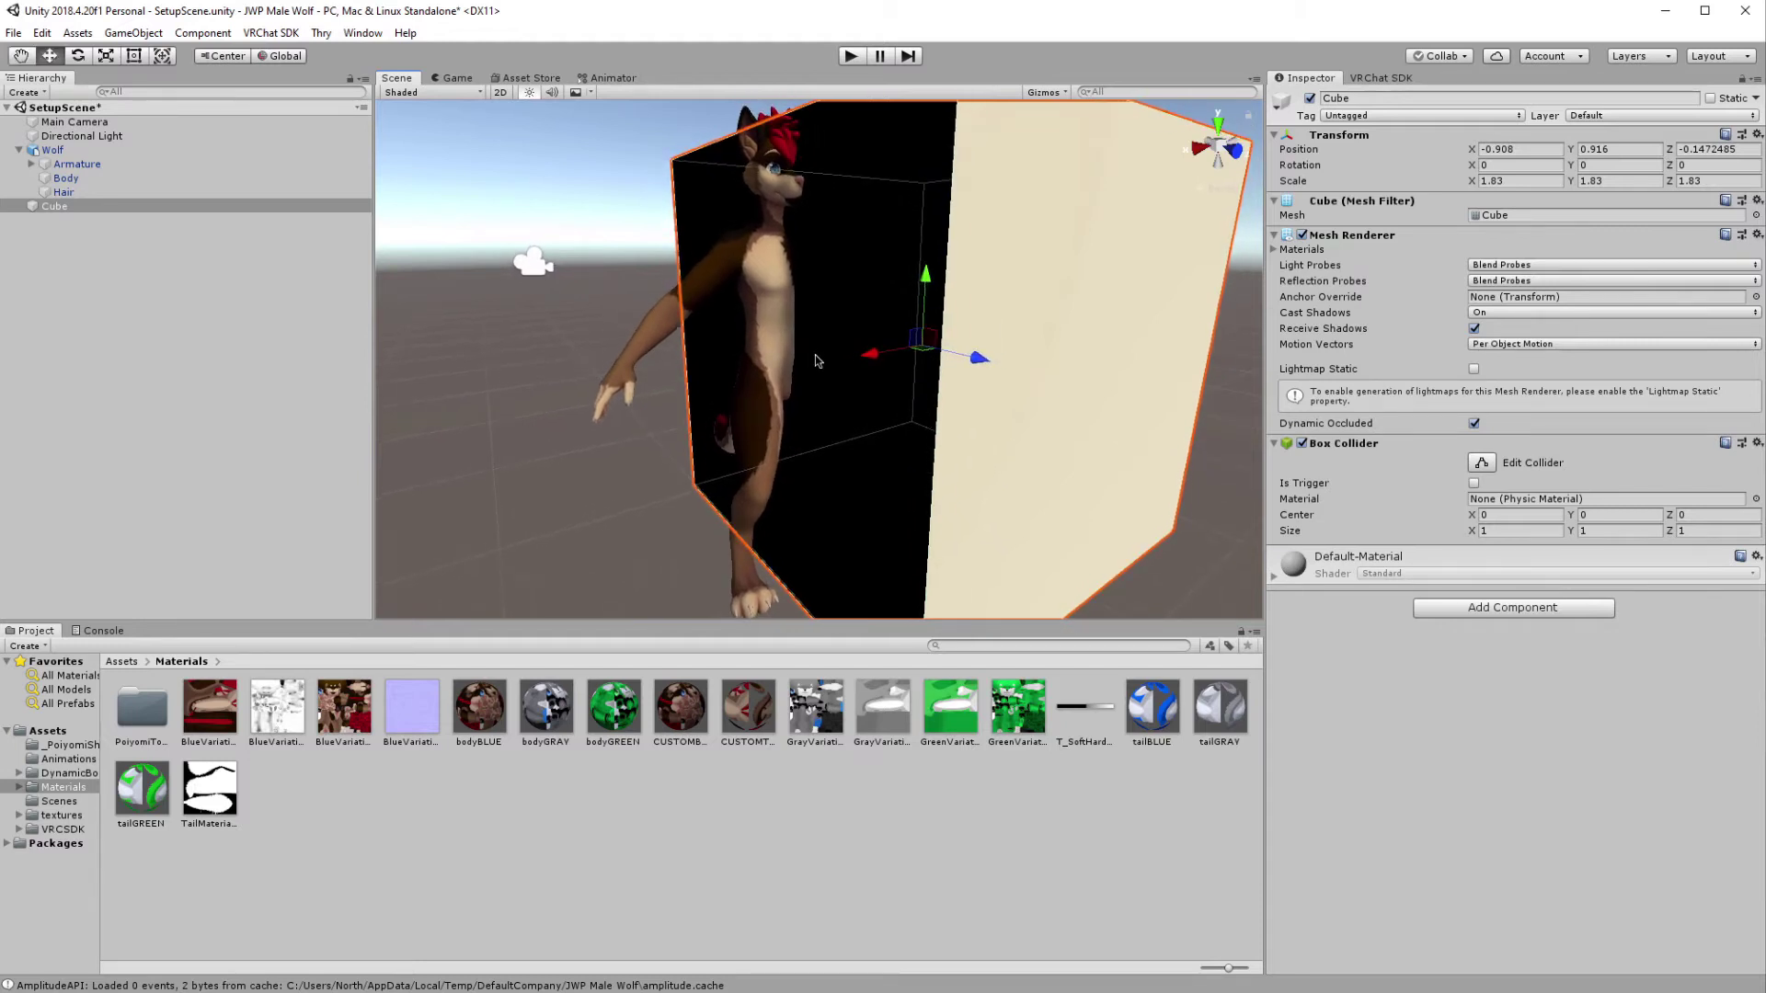
{"action": "scroll", "coordinate": [817, 356], "scroll_direction": "down", "scroll_amount": 2}
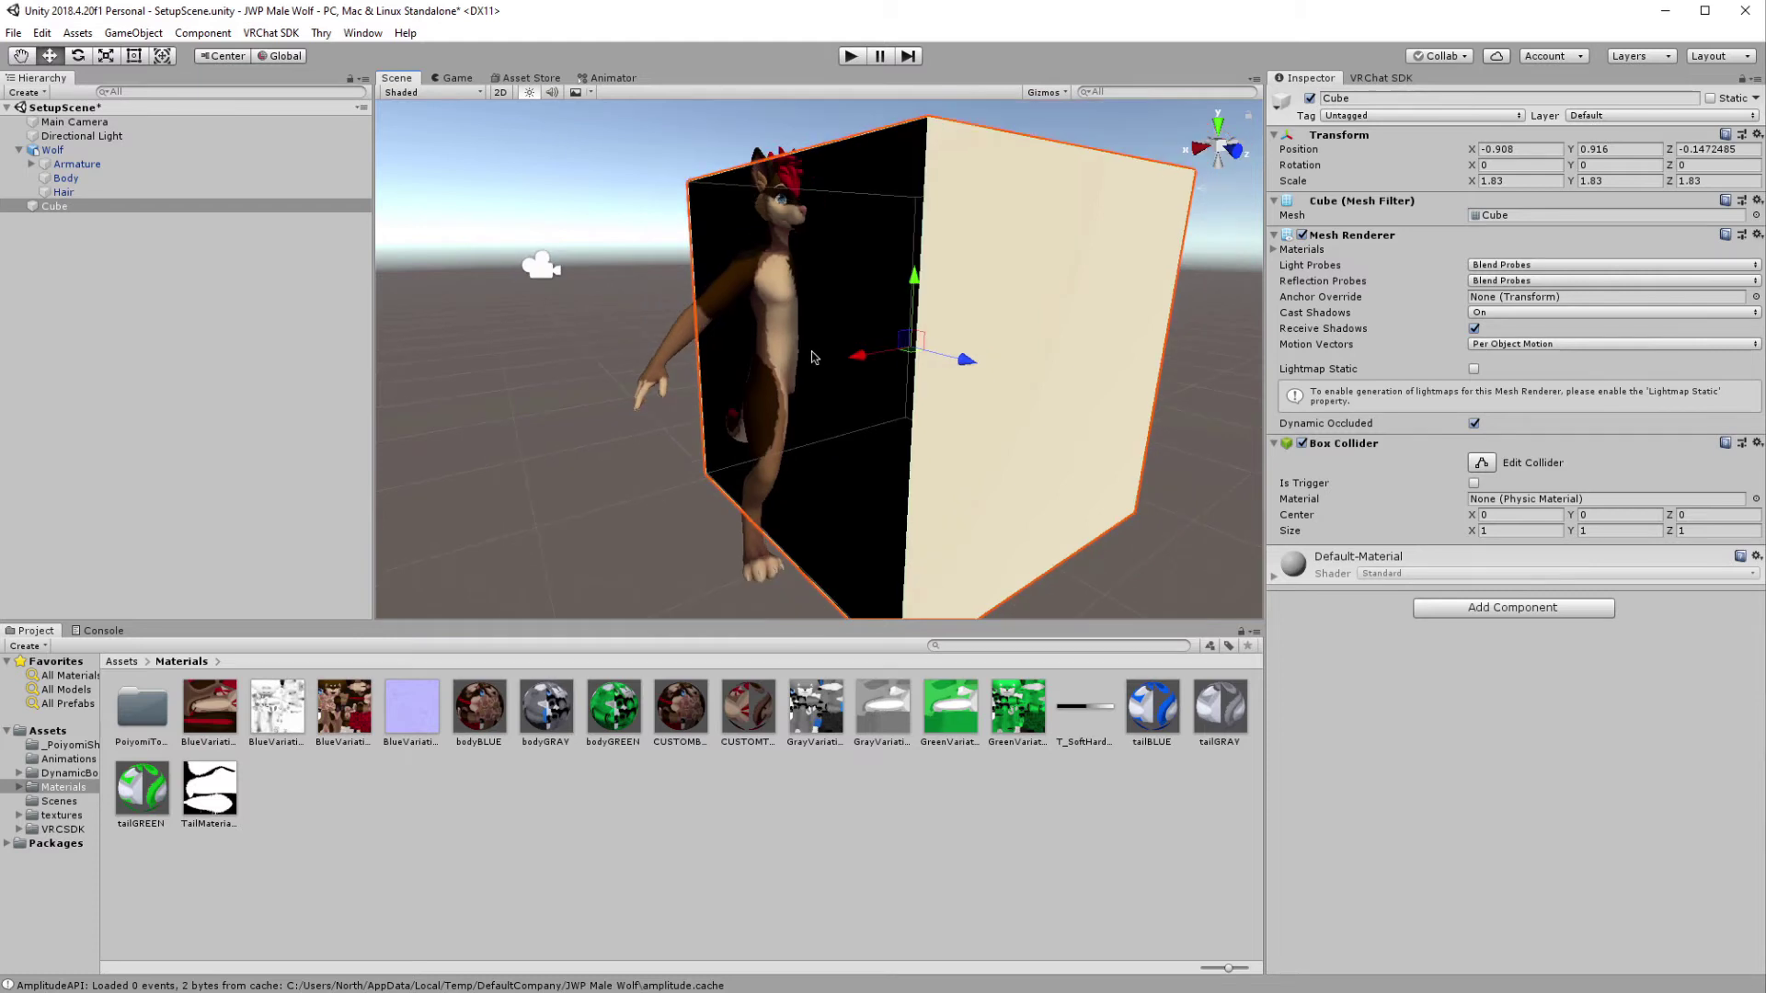
{"action": "mouse_move", "coordinate": [817, 357]}
{"action": "middle_mouse_down"}
{"action": "mouse_move", "coordinate": [816, 337]}
{"action": "mouse_move", "coordinate": [805, 350]}
{"action": "middle_mouse_up"}
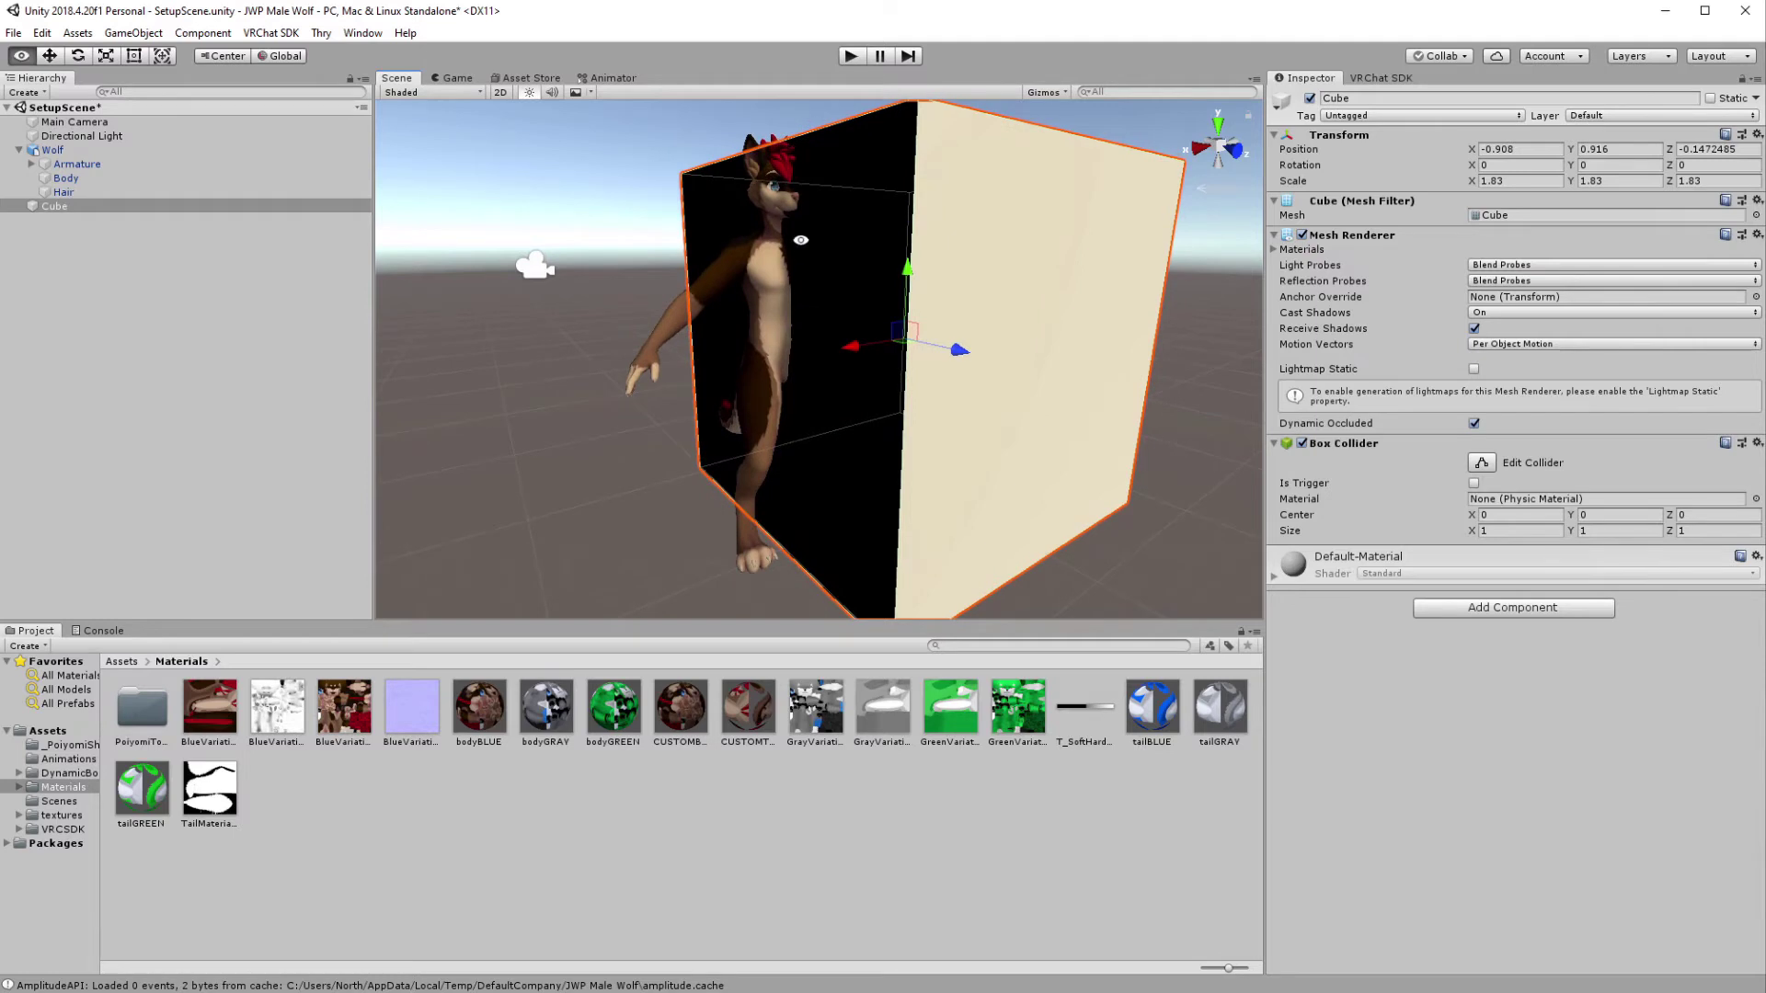
{"action": "scroll", "coordinate": [802, 276], "scroll_direction": "up", "scroll_amount": 4}
{"action": "scroll", "coordinate": [802, 281], "scroll_direction": "up", "scroll_amount": 5}
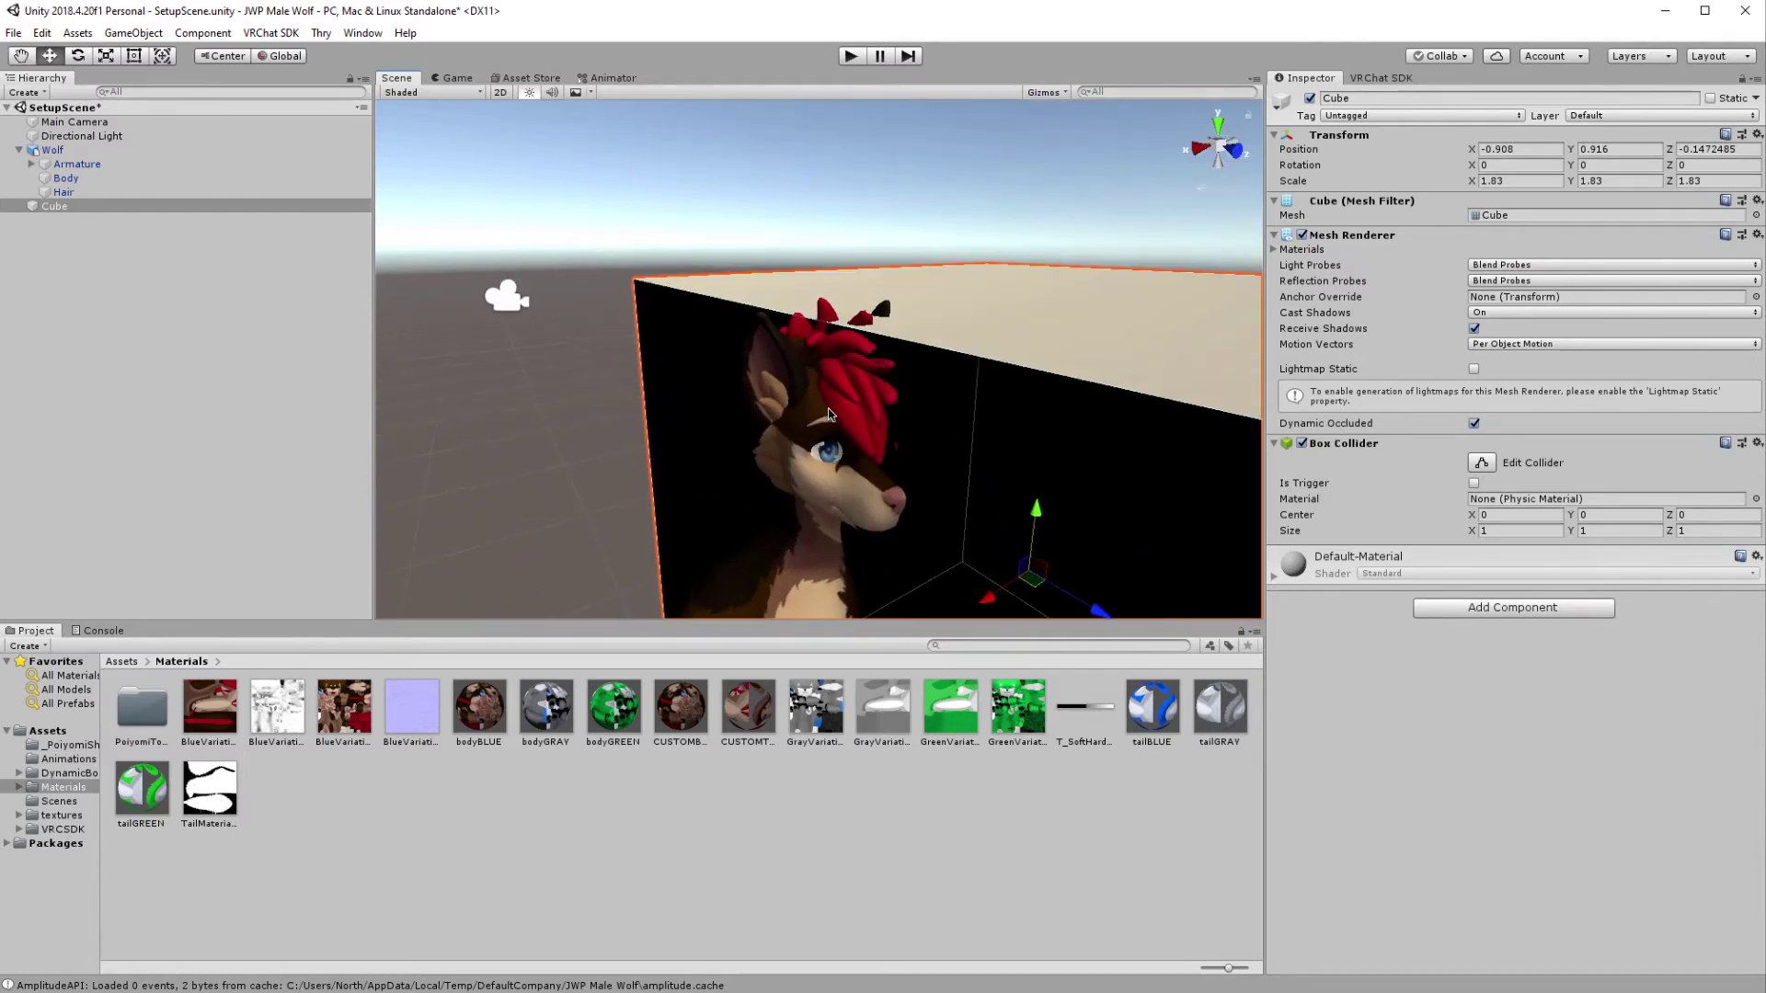
{"action": "middle_click_drag", "start_coordinate": [880, 419], "coordinate": [884, 366]}
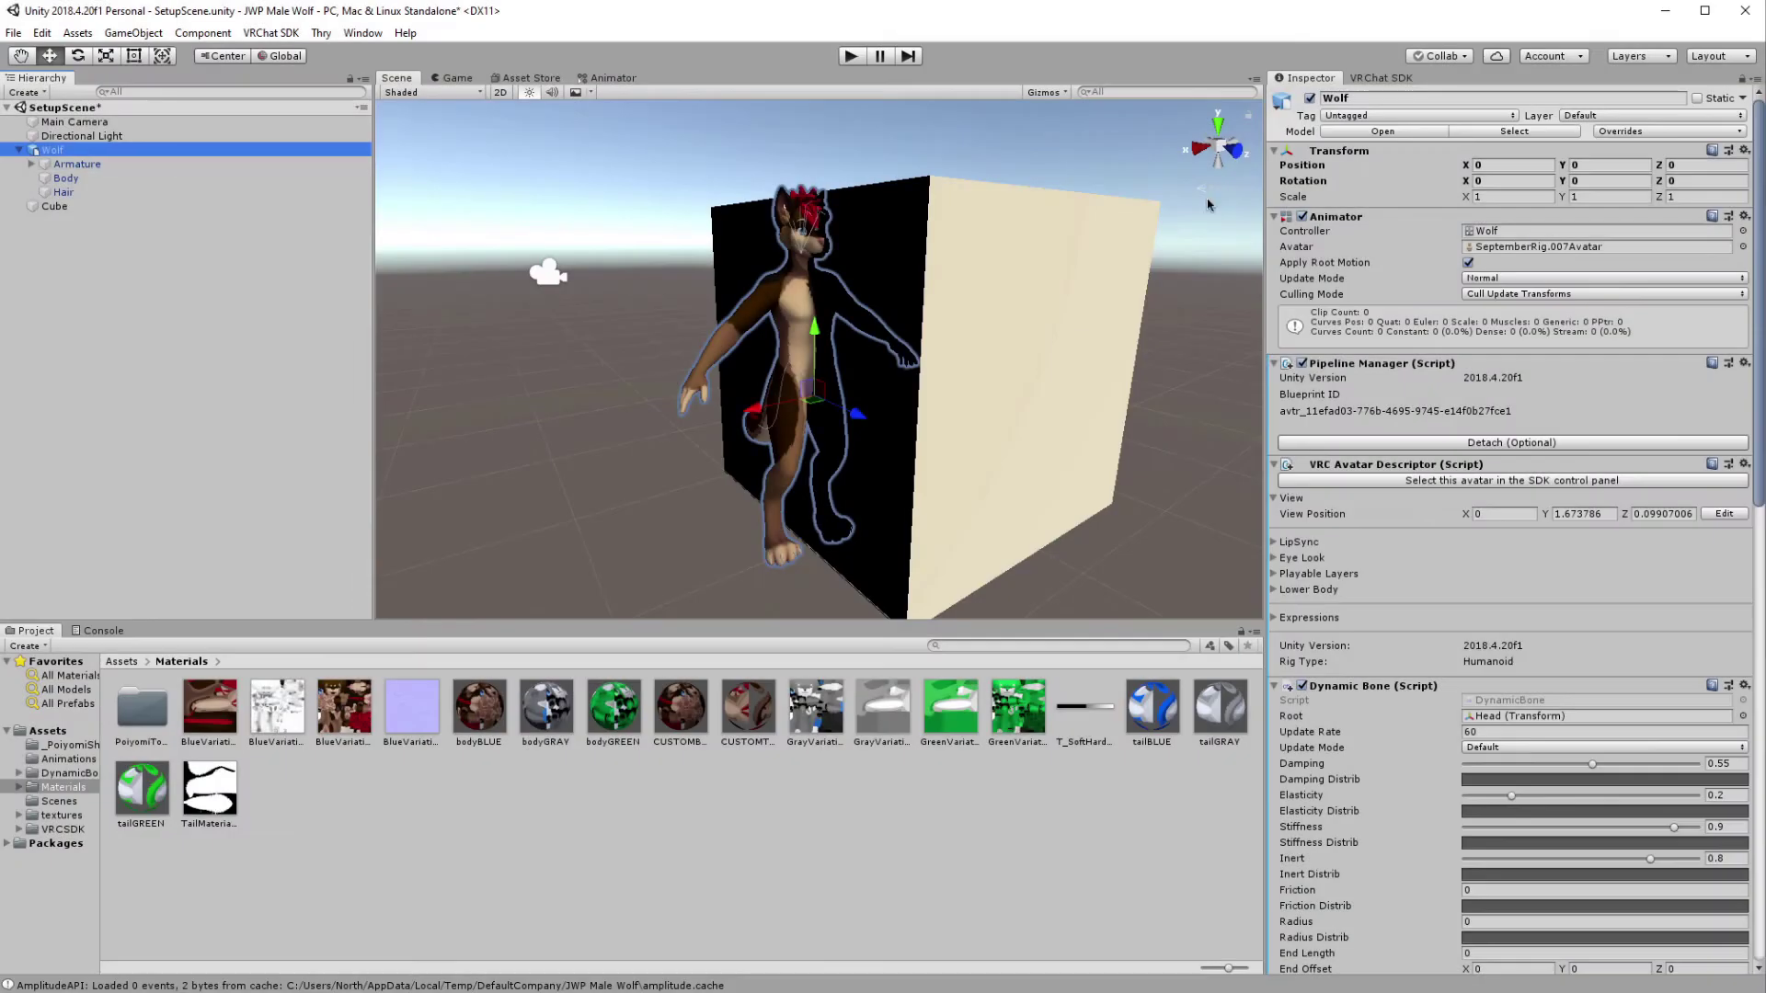
Set the Wolf's scale to 2 on all three axes and compare its size with the cube
{"action": "left_click", "coordinate": [1494, 196]}
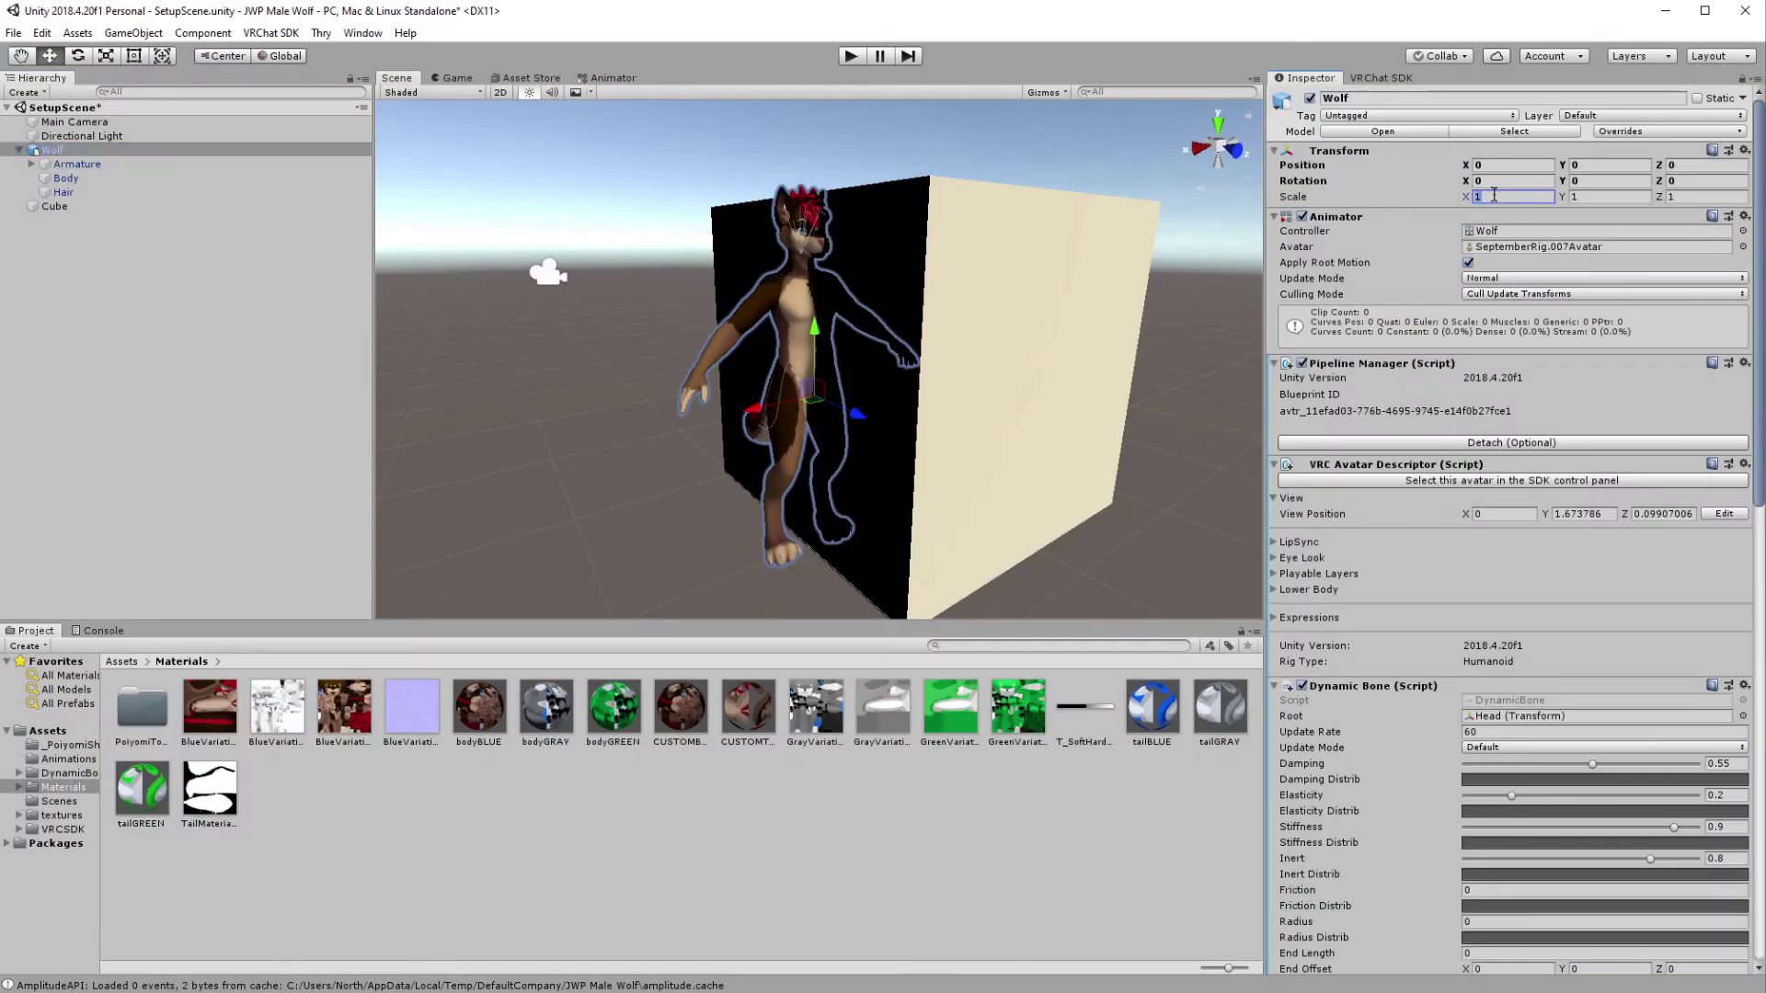
{"action": "type", "text": "2"}
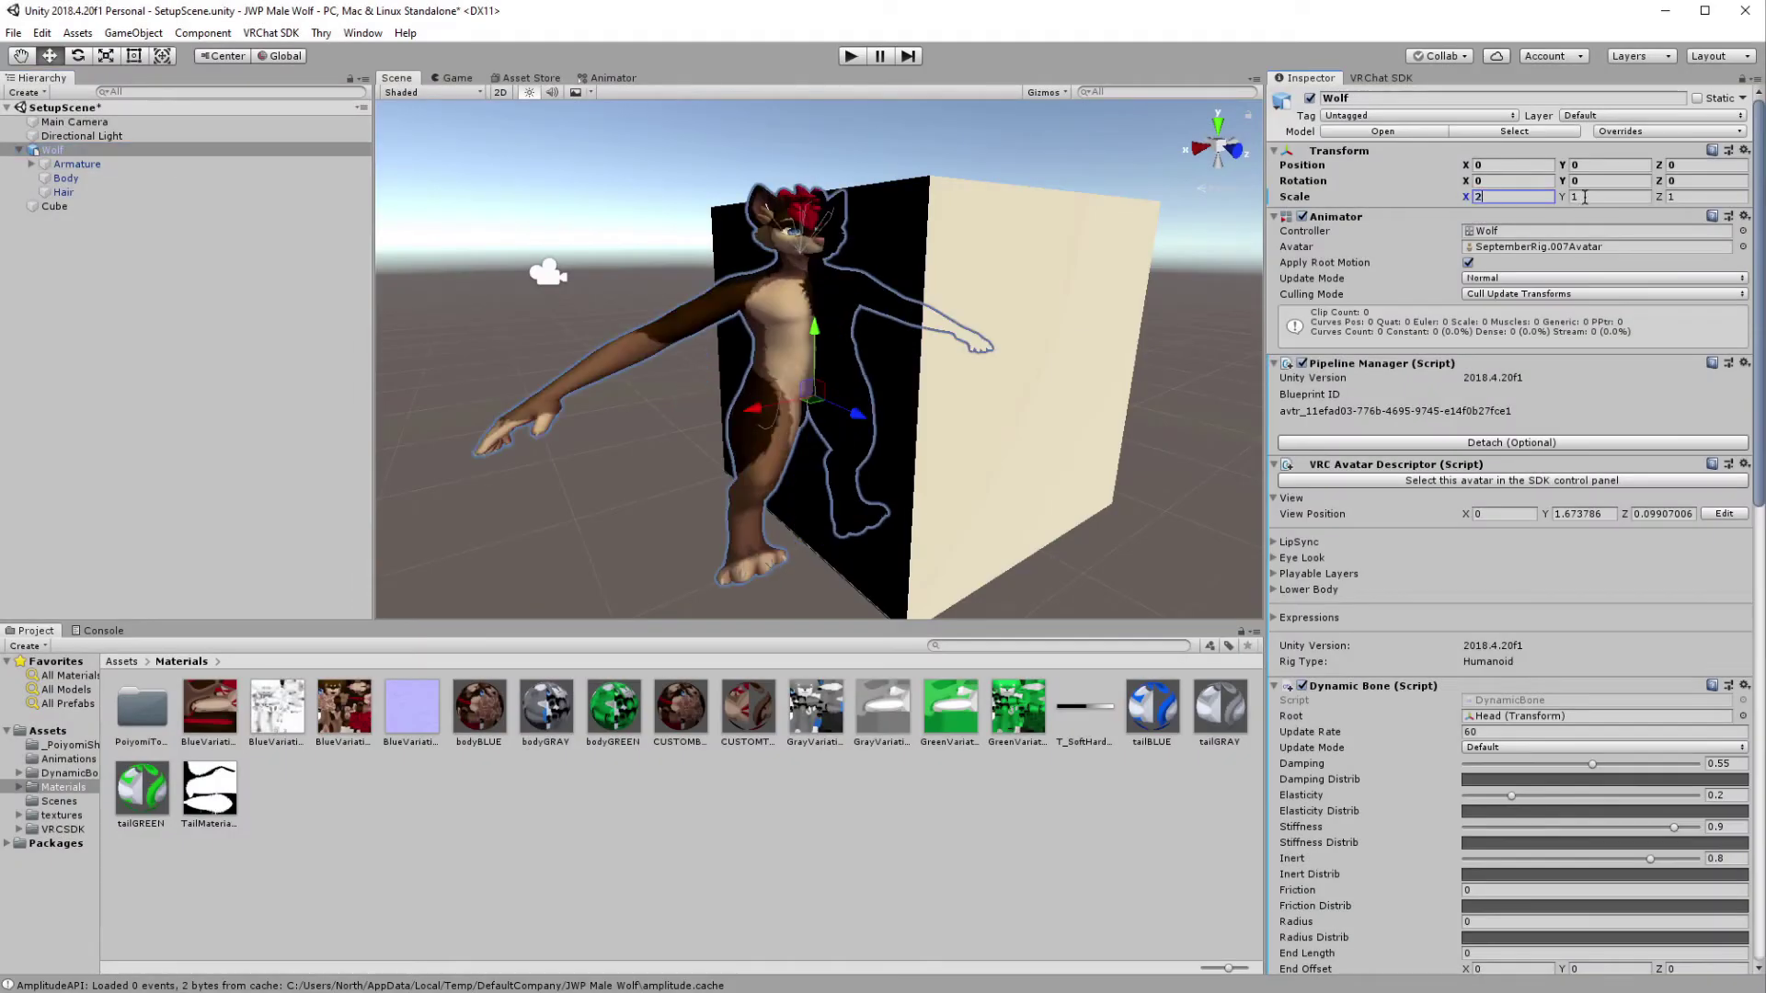
{"action": "left_click", "coordinate": [1585, 196]}
{"action": "type", "text": "2"}
{"action": "left_click", "coordinate": [1683, 196]}
{"action": "type", "text": "2"}
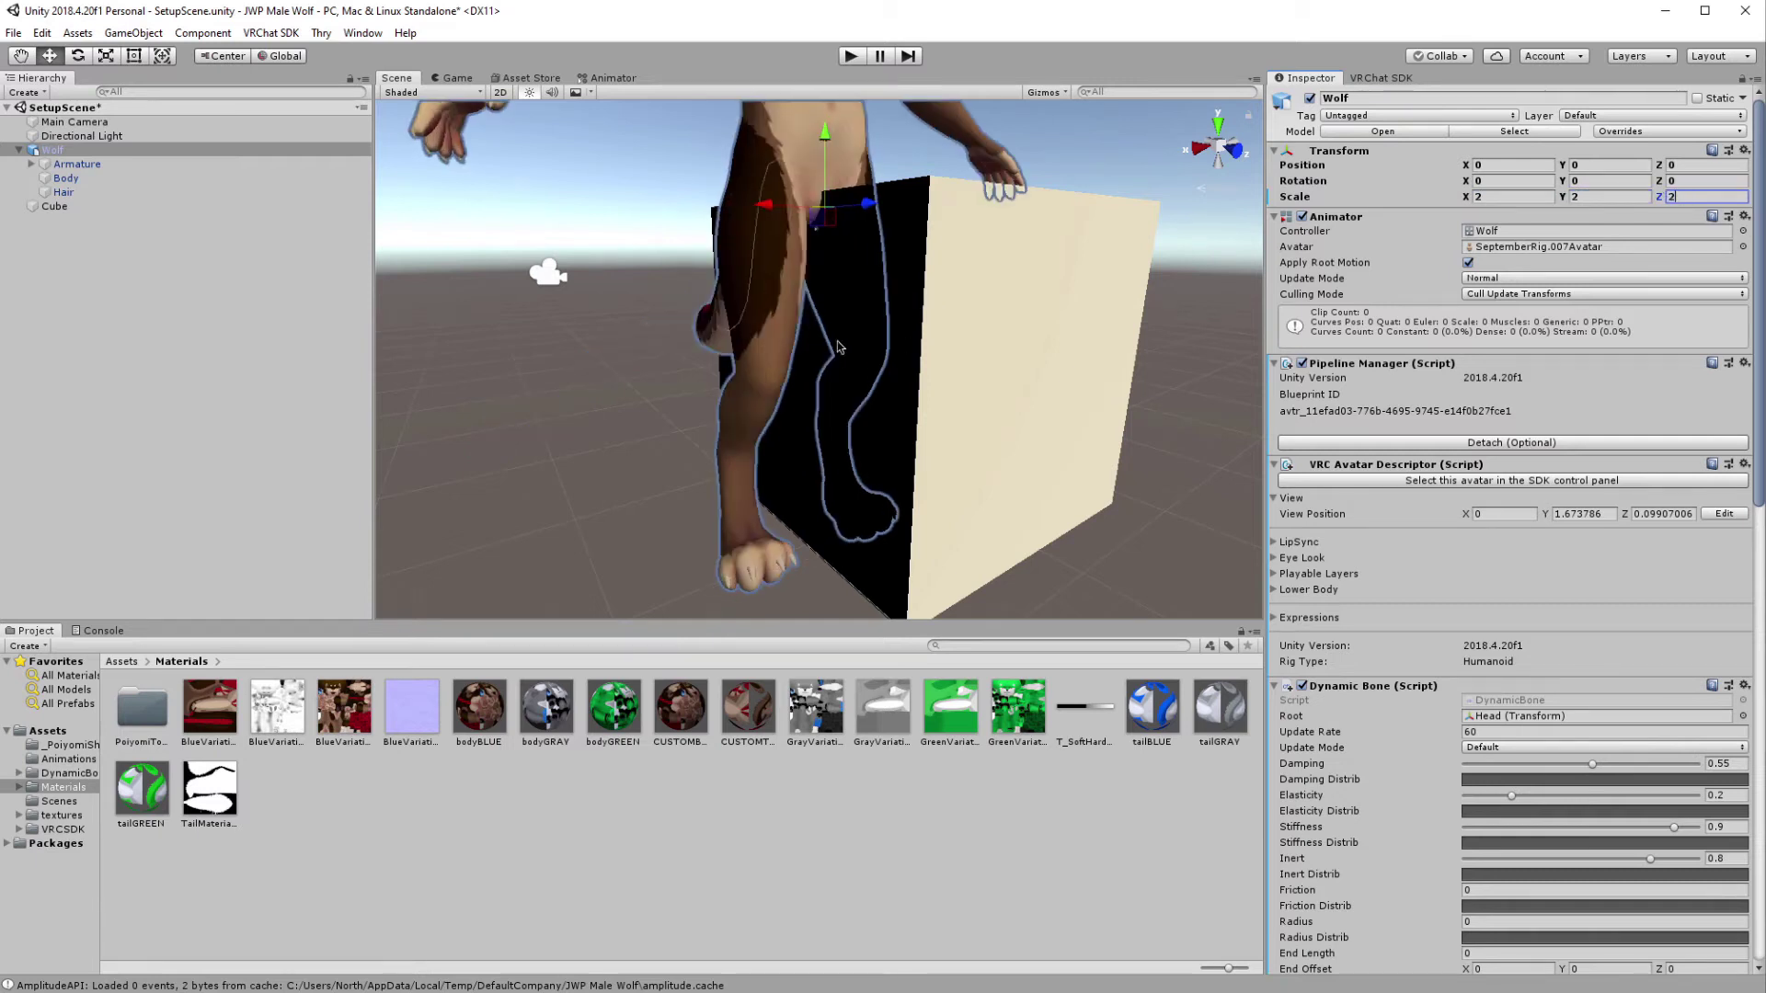
{"action": "scroll", "coordinate": [837, 329], "scroll_direction": "down", "scroll_amount": 6}
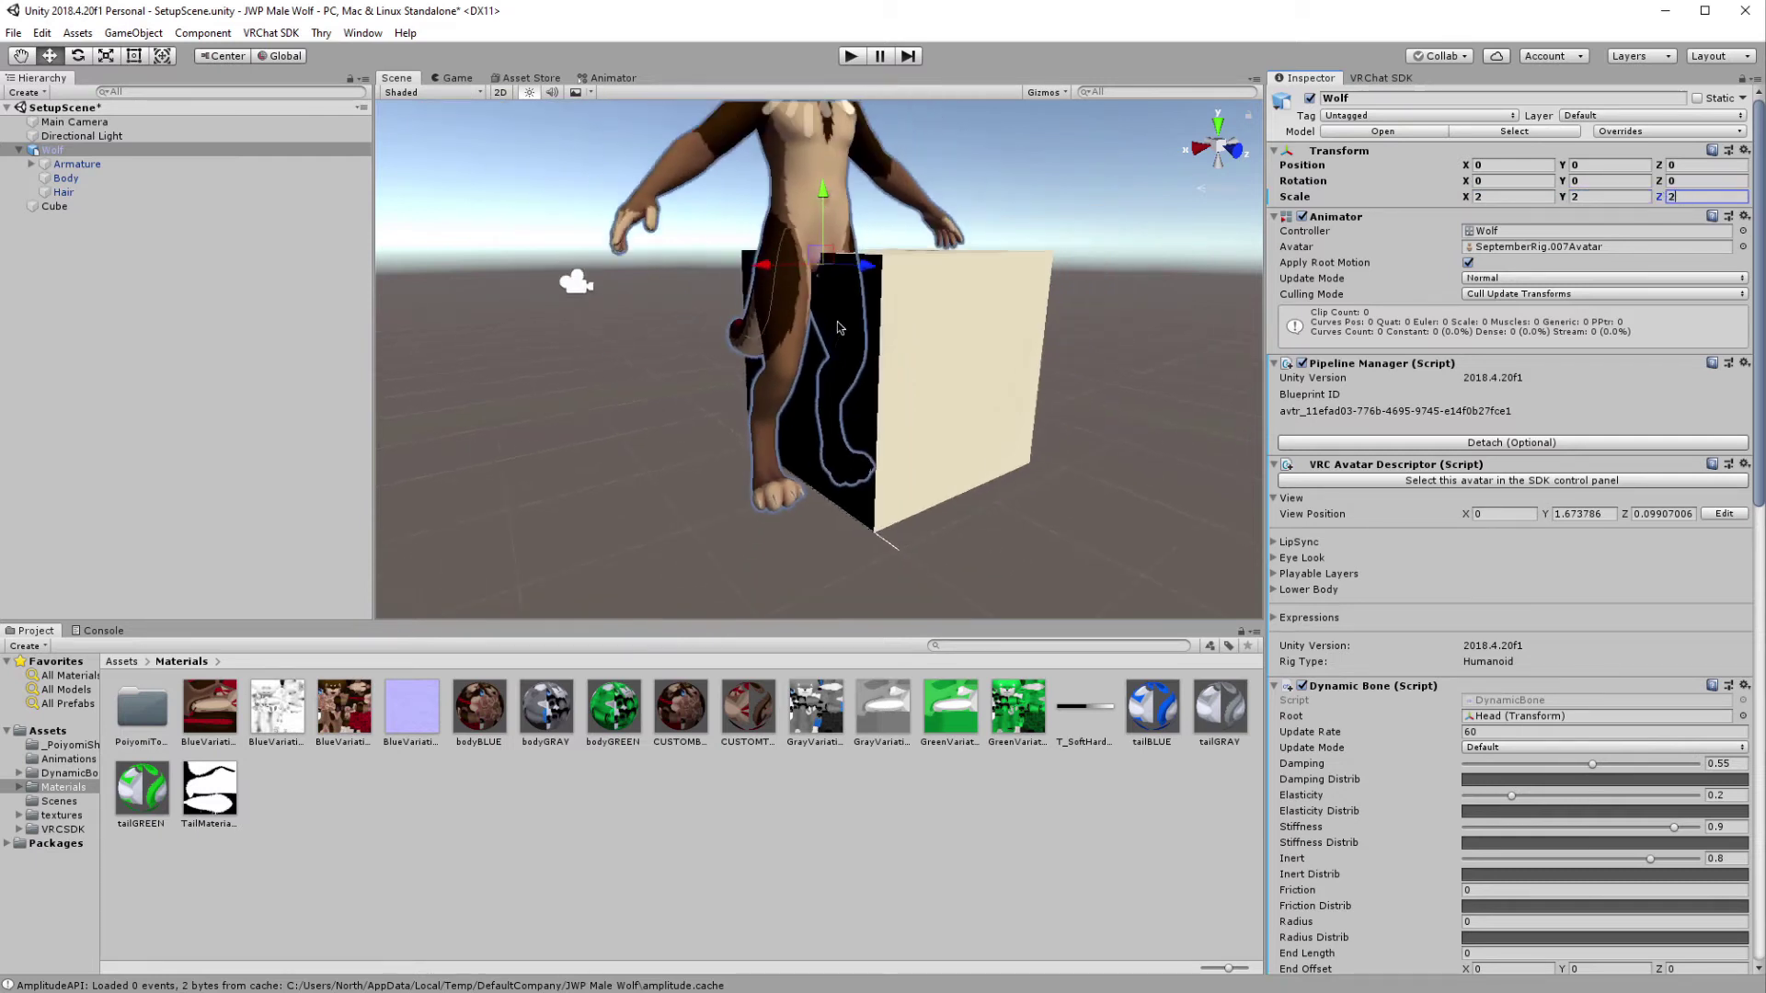
{"action": "scroll", "coordinate": [837, 329], "scroll_direction": "down", "scroll_amount": 2}
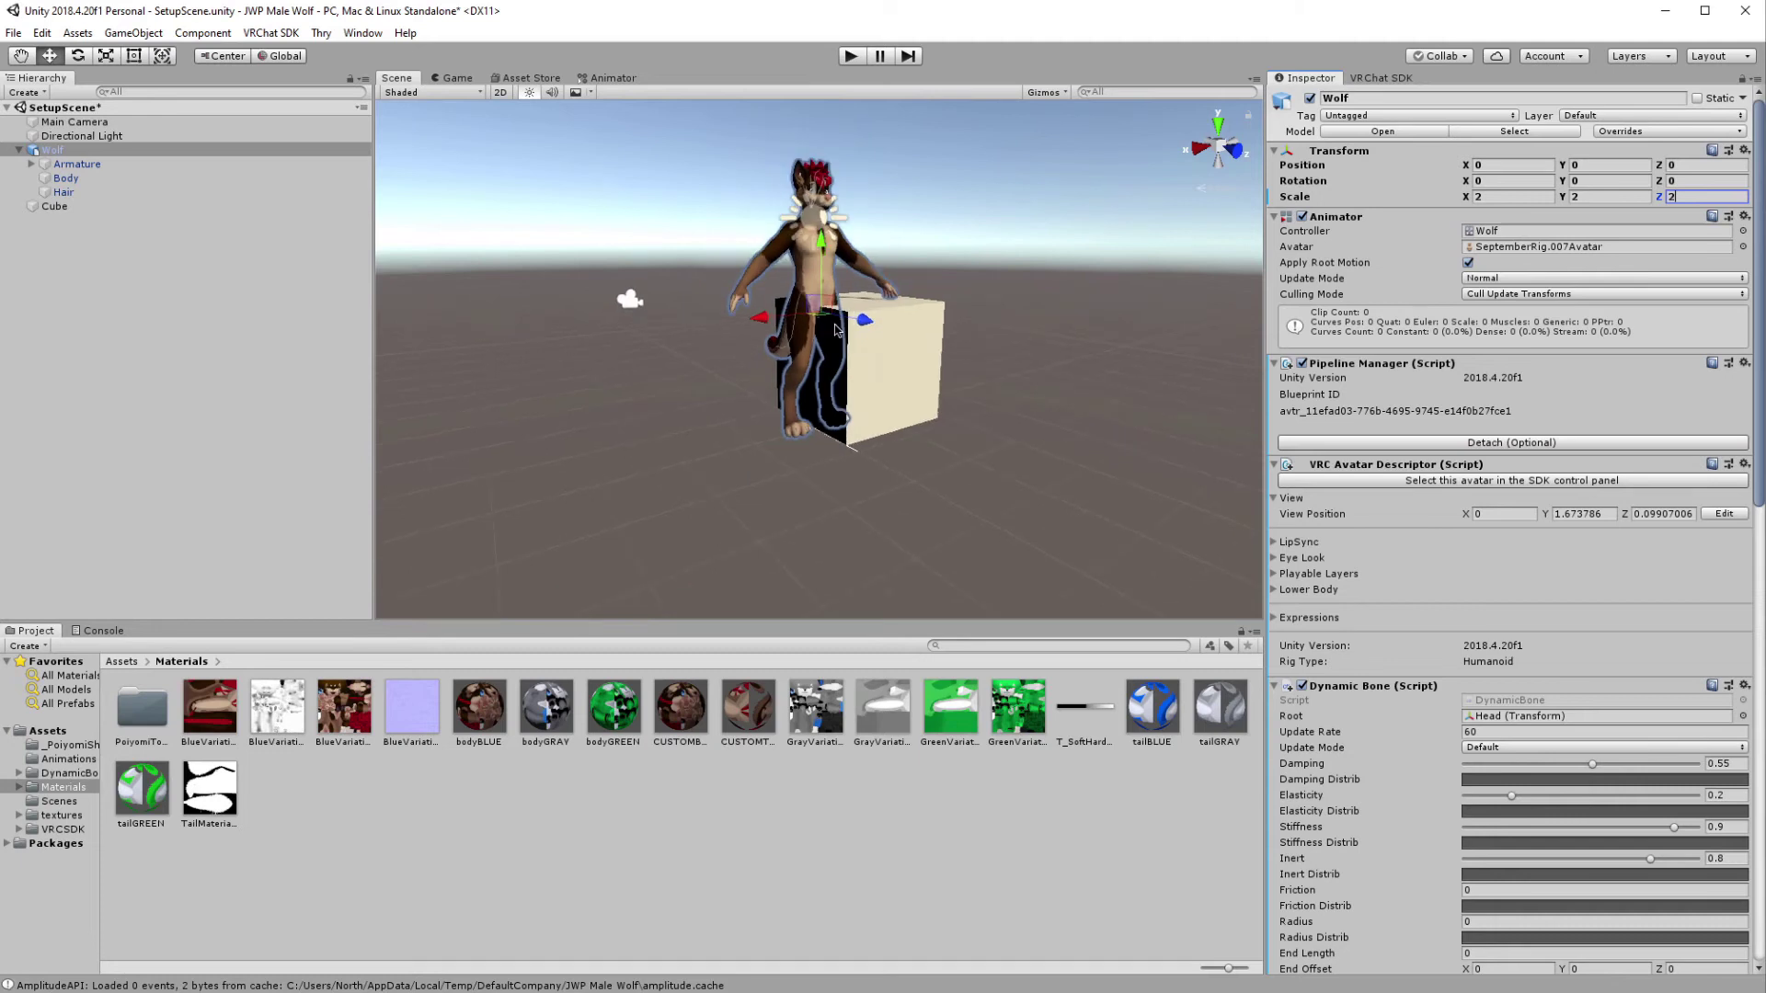
{"action": "scroll", "coordinate": [837, 329], "scroll_direction": "up", "scroll_amount": 4}
{"action": "scroll", "coordinate": [839, 329], "scroll_direction": "down", "scroll_amount": 3}
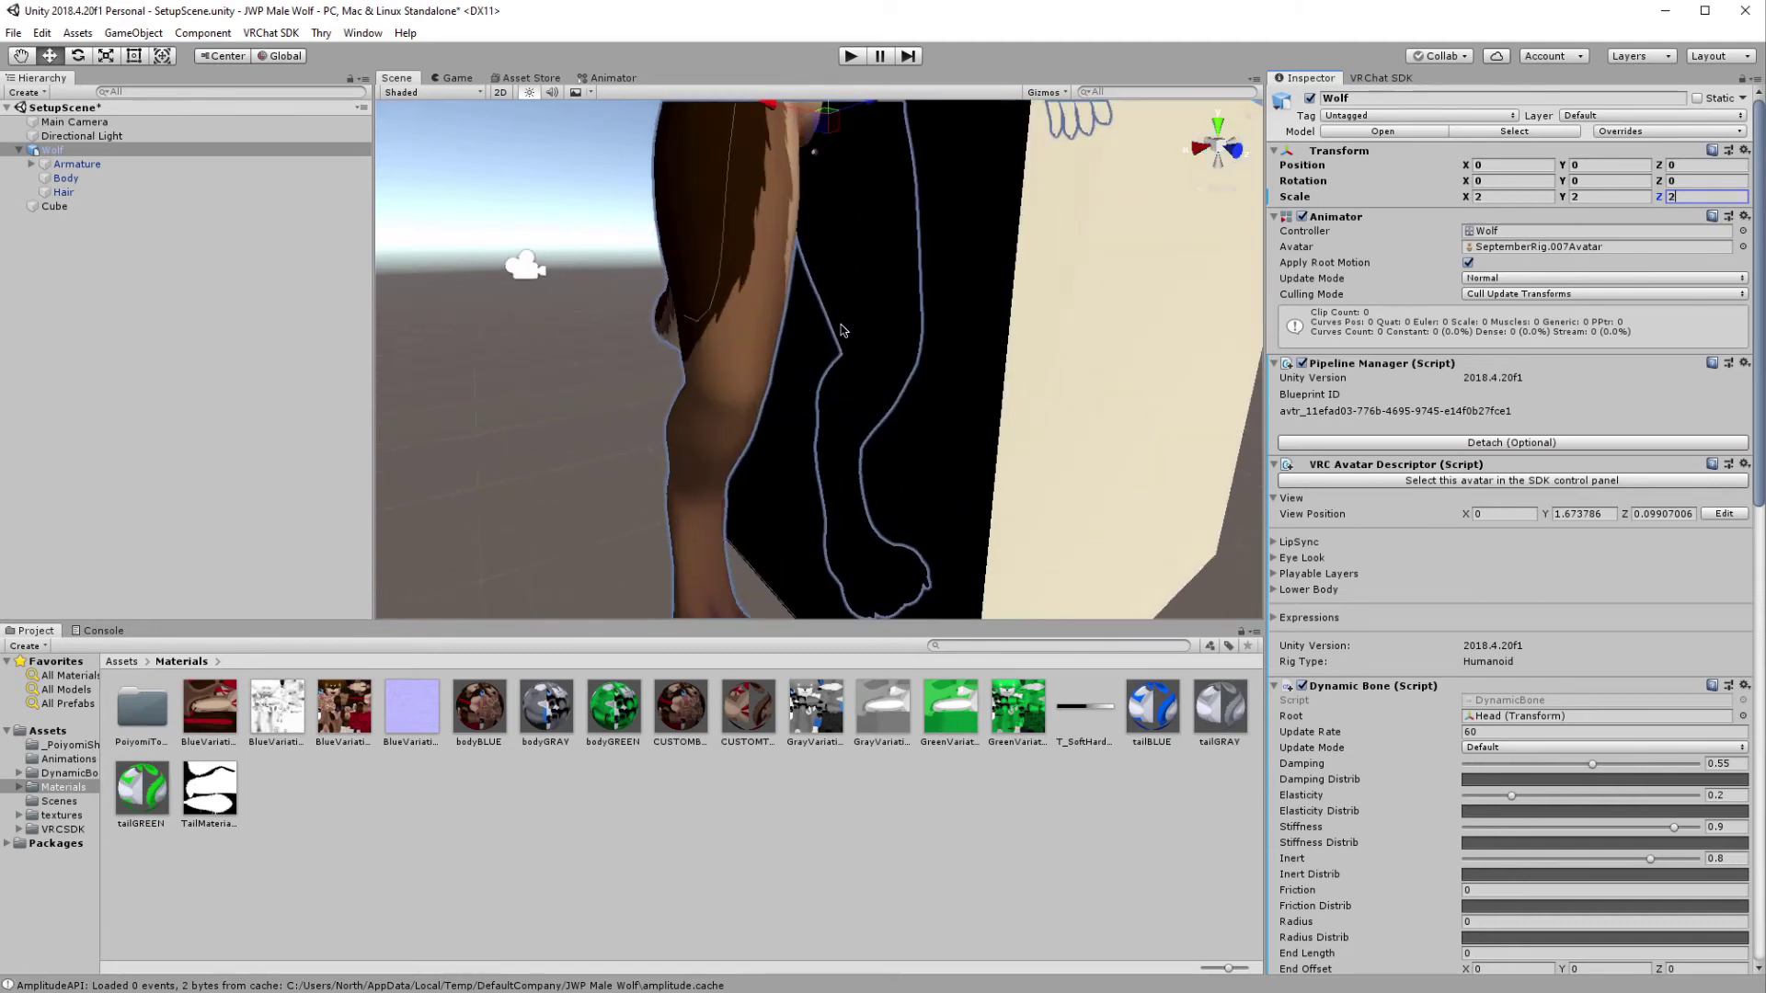
Set the Wolf's scale to 1.1 on the X, Y and Z axes
{"action": "left_click", "coordinate": [1498, 198]}
{"action": "double_click", "coordinate": [1493, 201]}
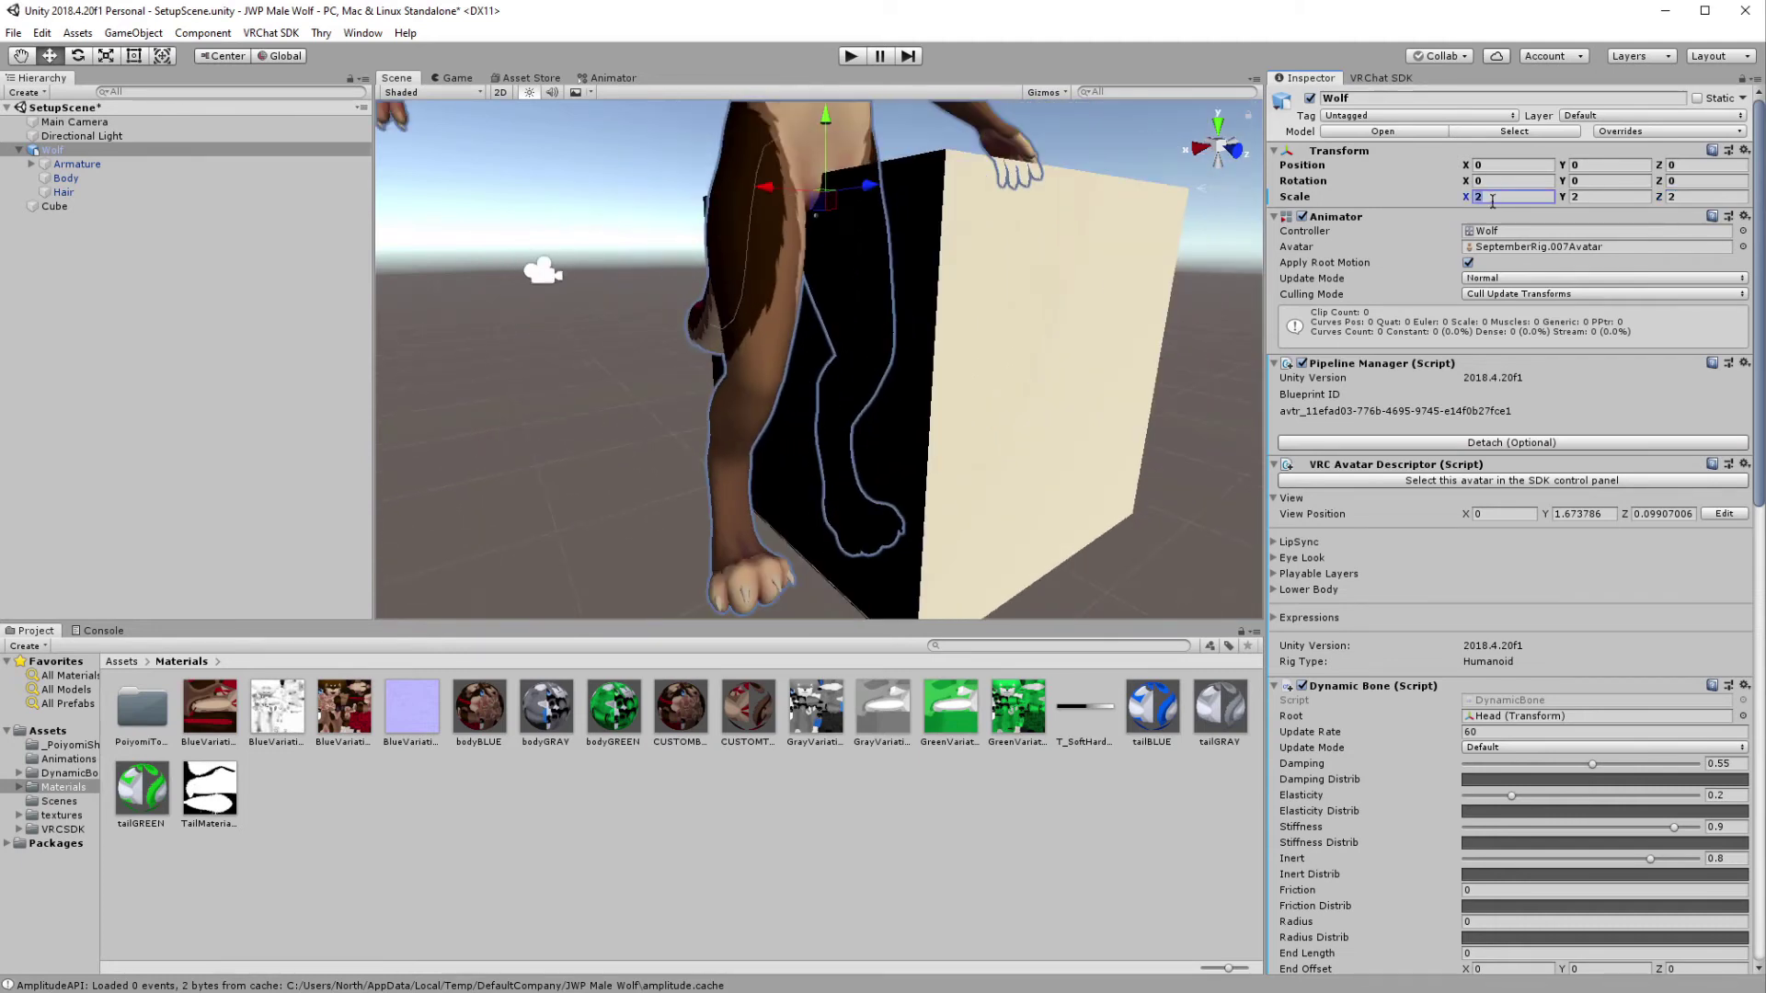
{"action": "type", "text": "1.1"}
{"action": "key", "text": "Tab"}
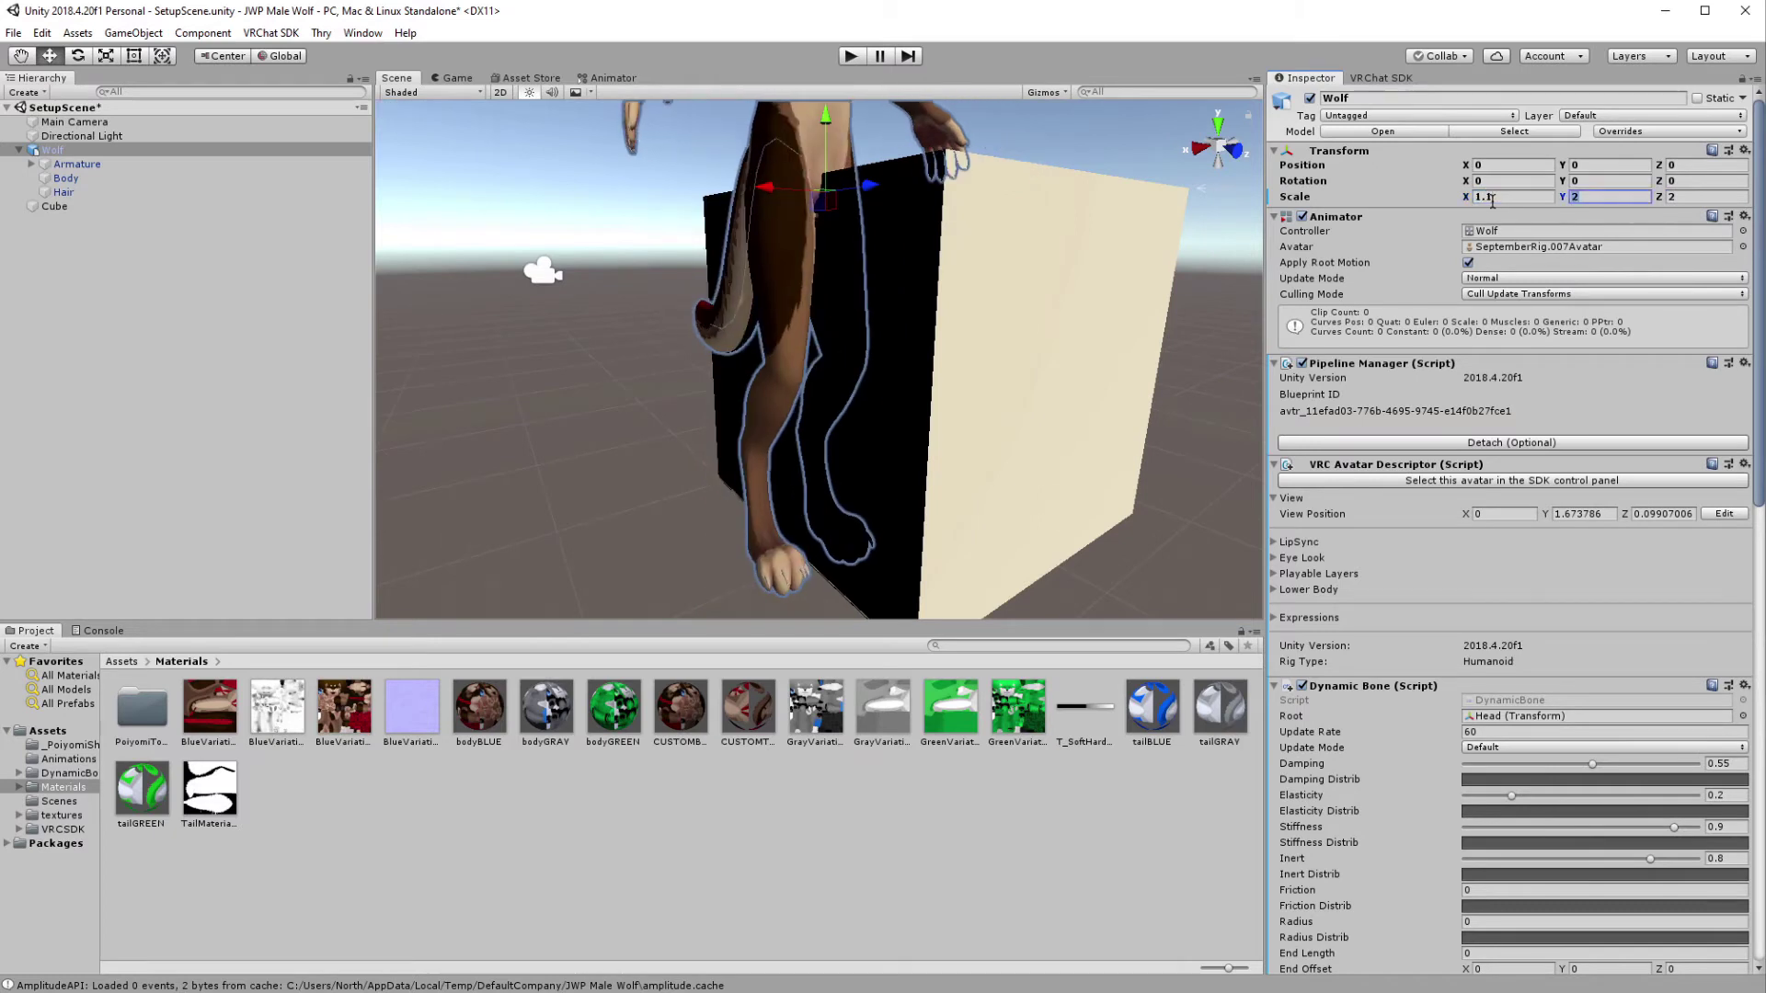
{"action": "type", "text": "1.1"}
{"action": "key", "text": "Tab"}
{"action": "type", "text": "1.1"}
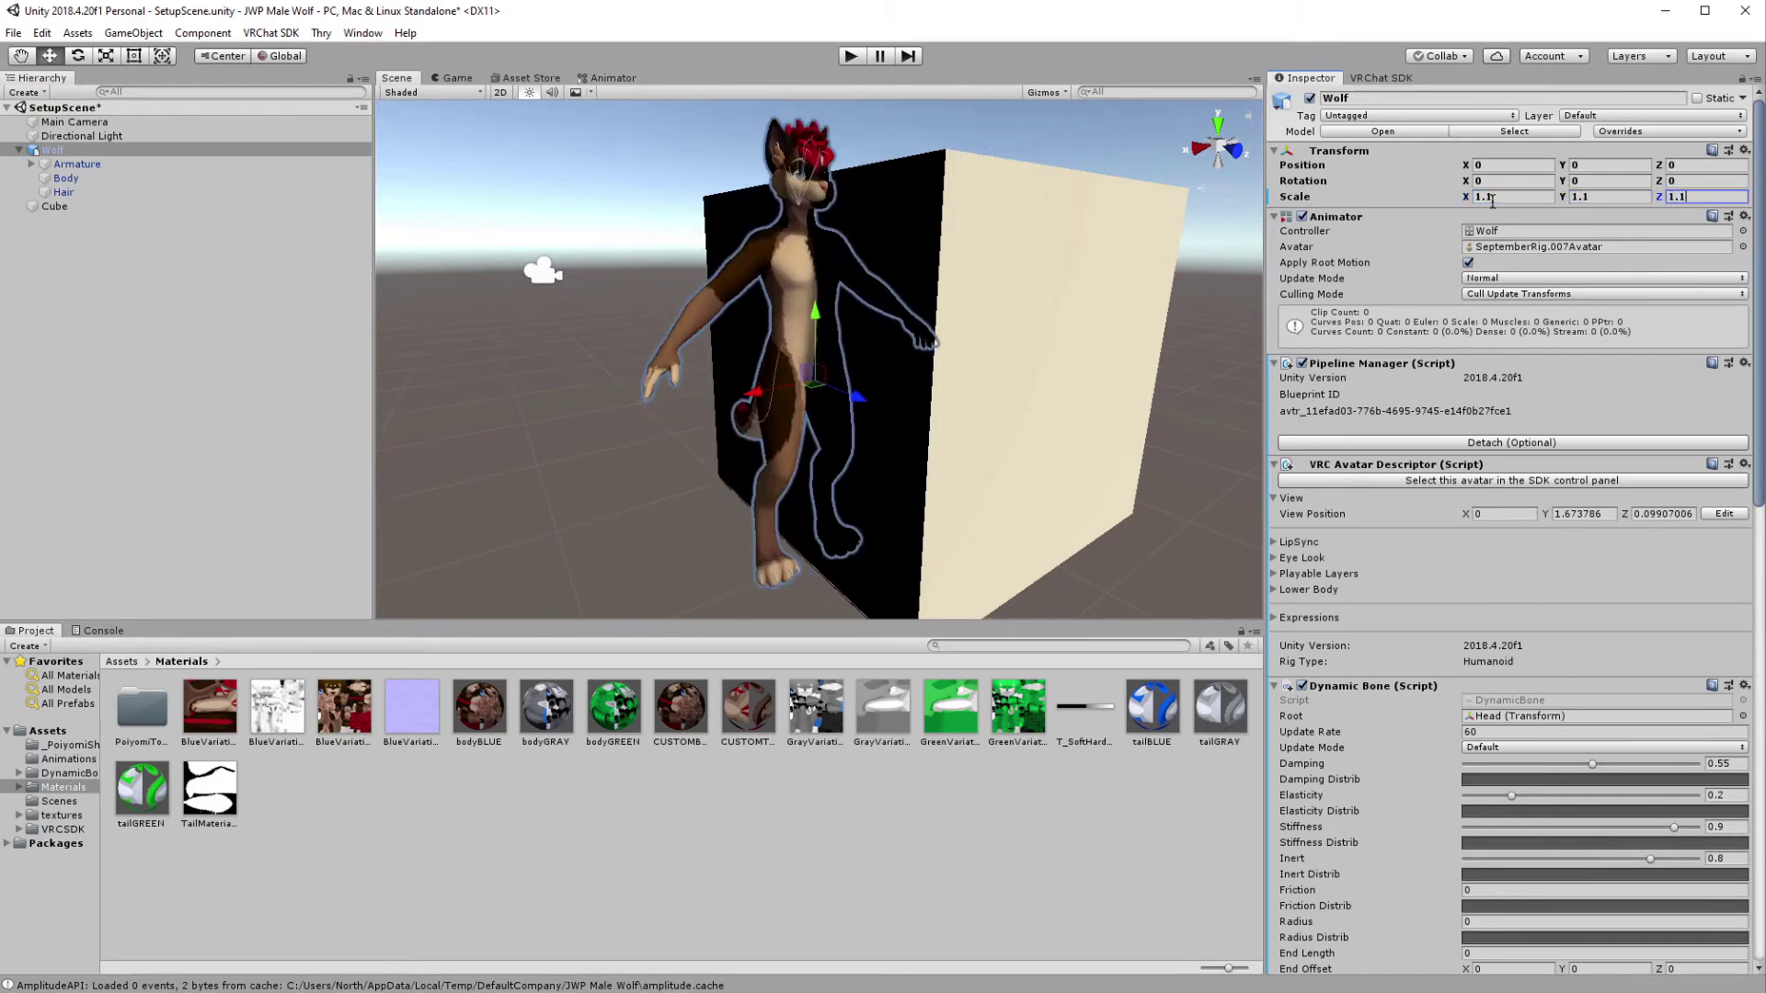
Try X scale values of 1.23 and 1.4 on the Wolf and restore 1.1
{"action": "left_click", "coordinate": [1496, 200]}
{"action": "left_click", "coordinate": [1498, 197]}
{"action": "key", "text": "BackSpace"}
{"action": "type", "text": "23"}
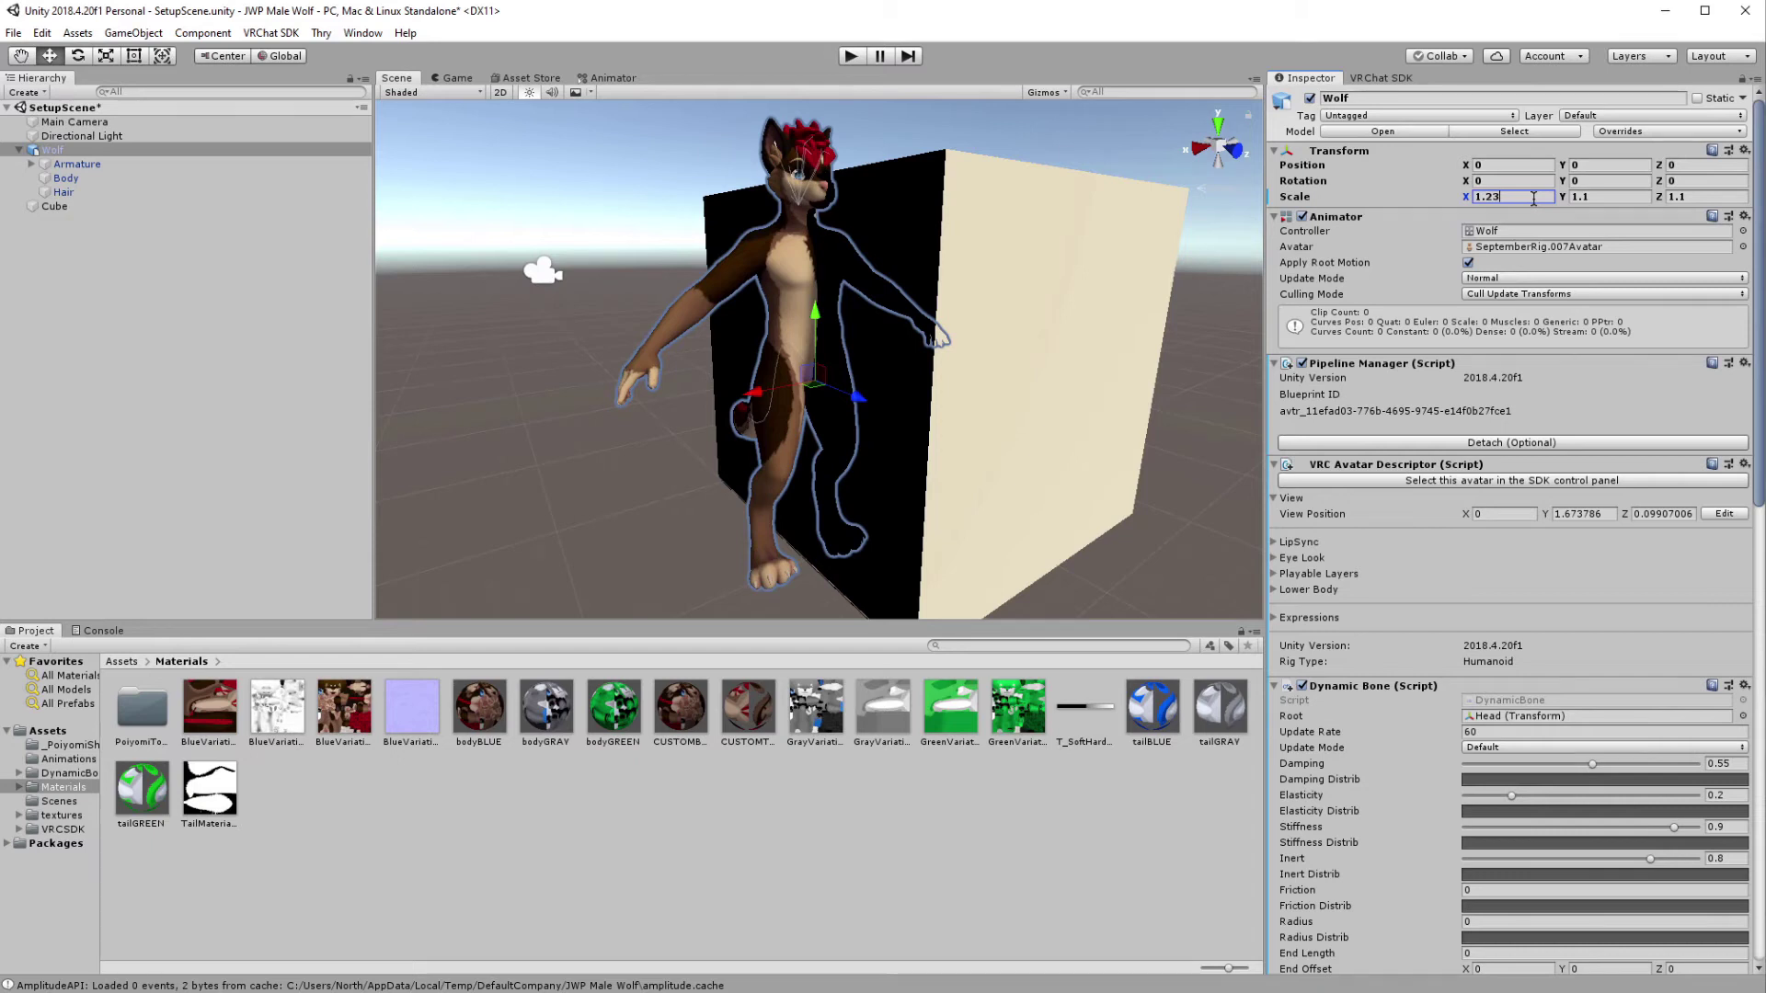
{"action": "key", "text": "BackSpace"}
{"action": "key", "text": "BackSpace"}
{"action": "type", "text": "4"}
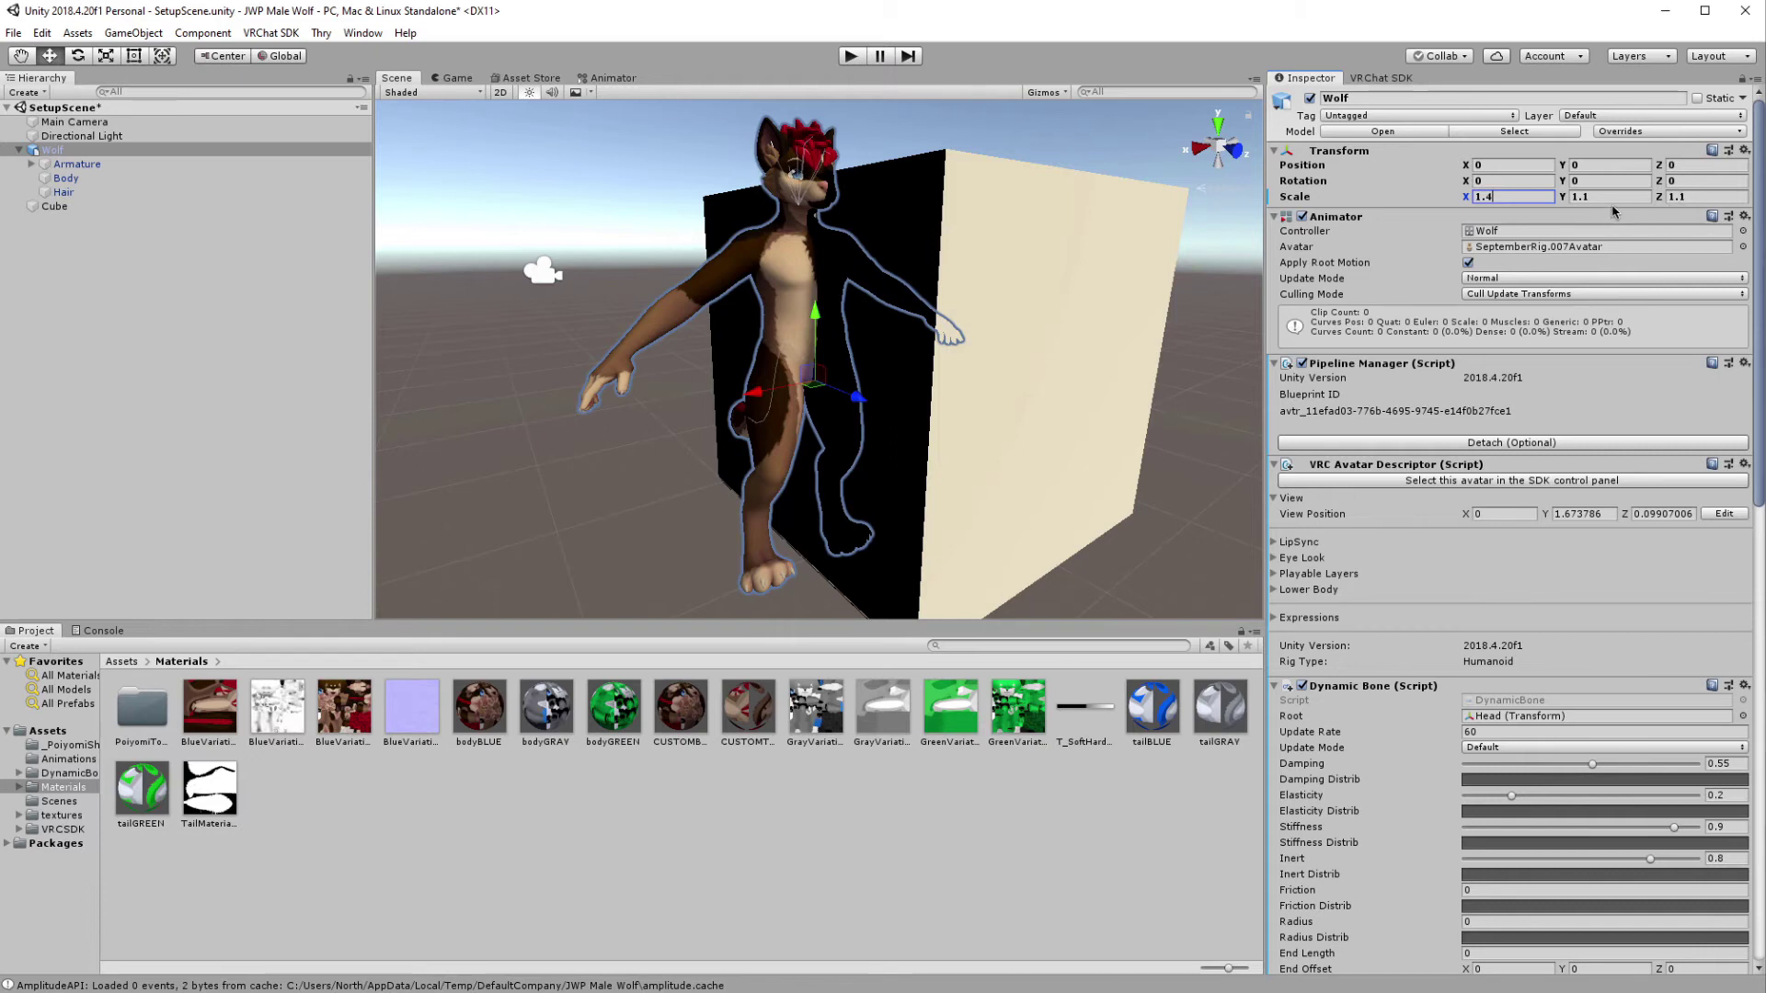
{"action": "key", "text": "BackSpace"}
{"action": "type", "text": "1"}
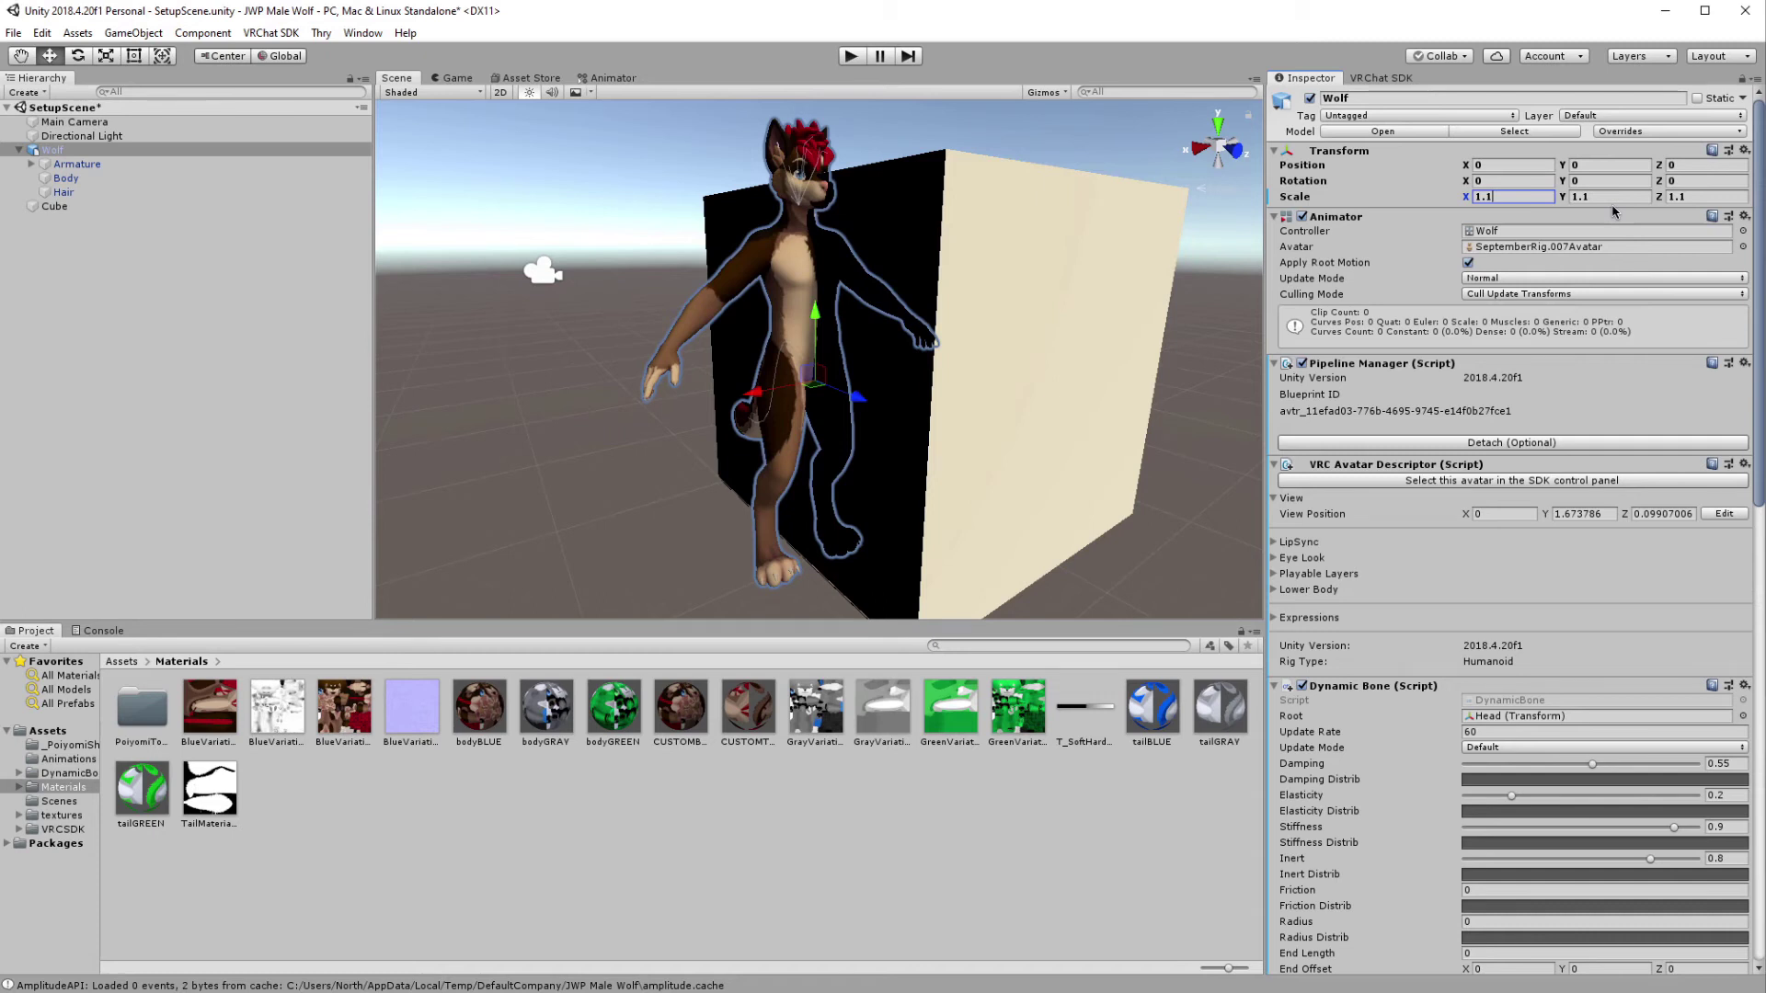
Set the Wolf's scale to 1.05 on the X, Y and Z axes
{"action": "double_click", "coordinate": [1538, 196]}
{"action": "type", "text": "0"}
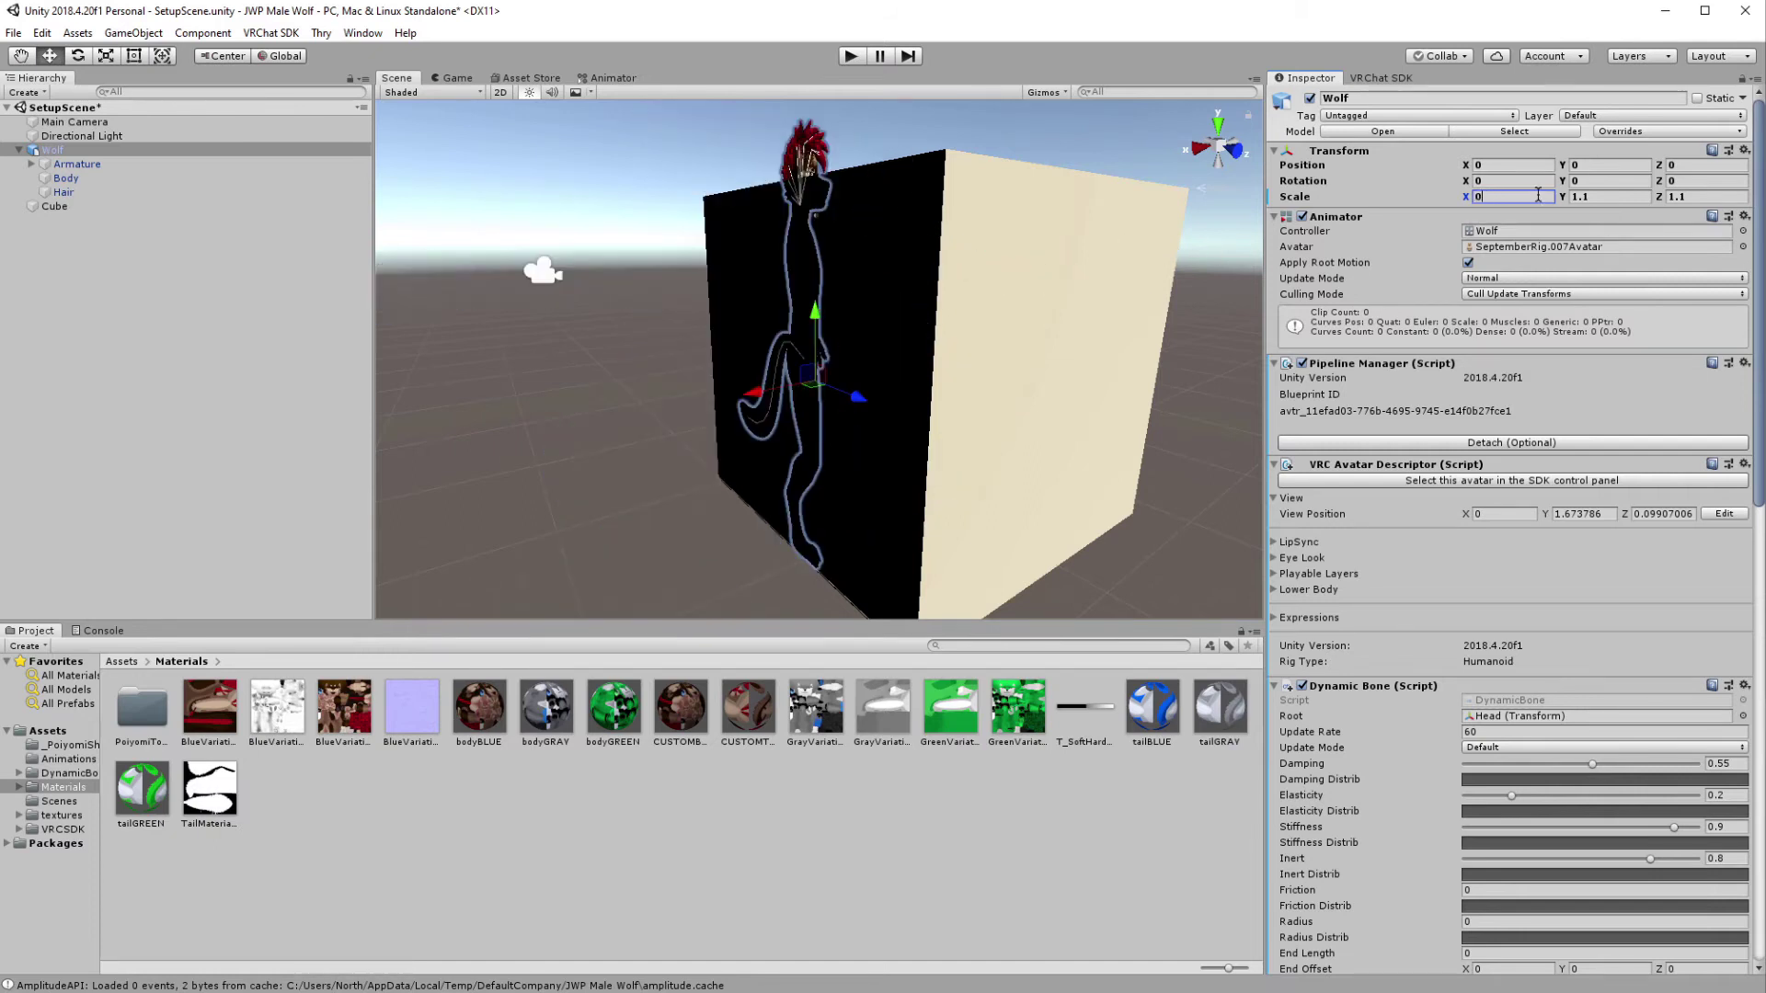
{"action": "key", "text": "BackSpace"}
{"action": "type", "text": "1.05"}
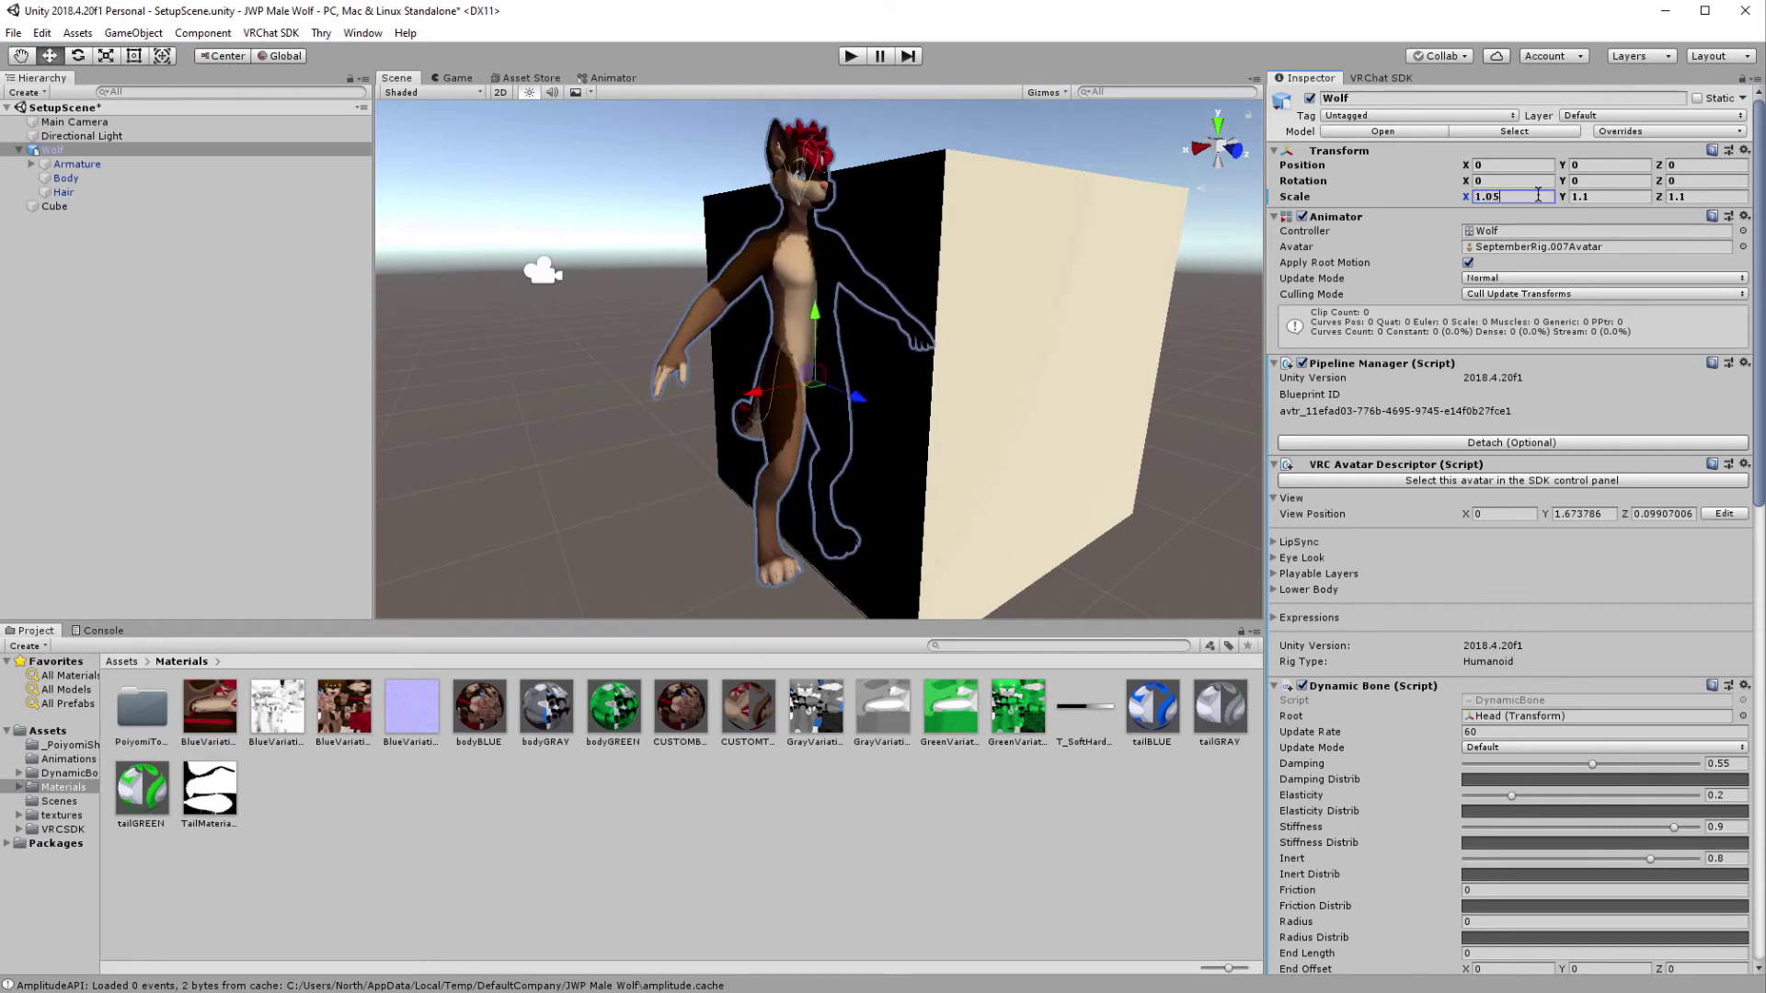
{"action": "key", "text": "Tab"}
{"action": "type", "text": "1.05"}
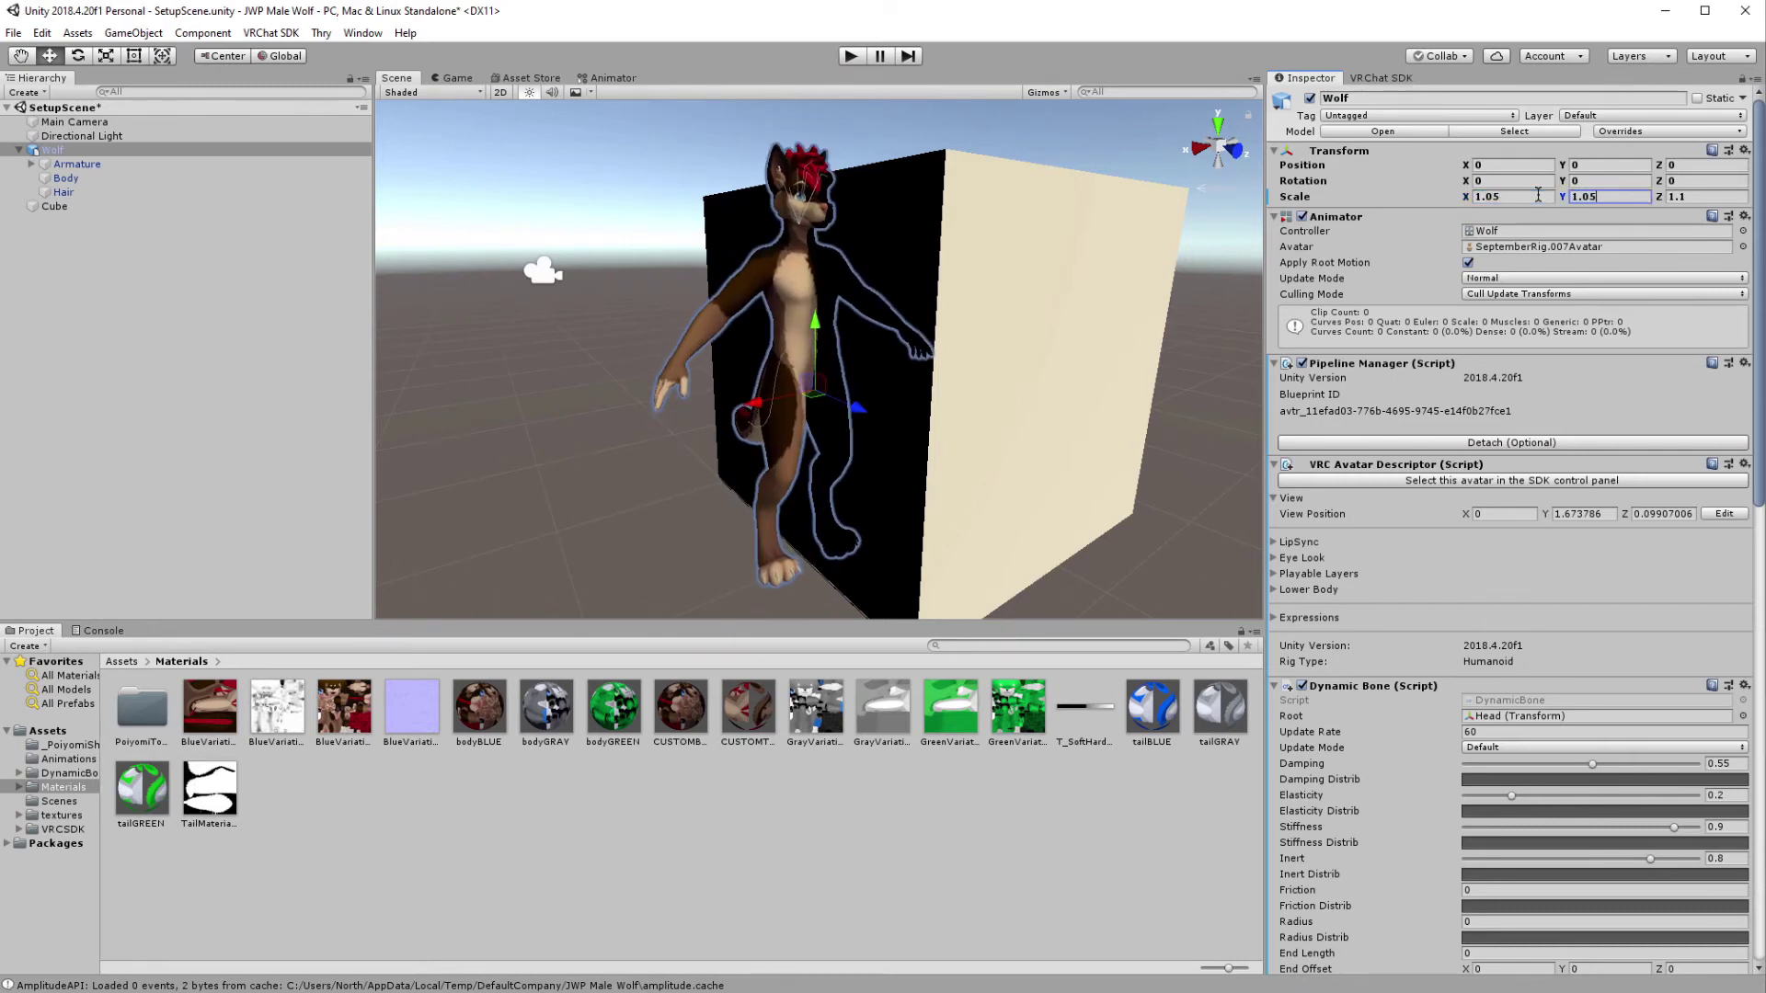
{"action": "key", "text": "Tab"}
{"action": "type", "text": "1.05"}
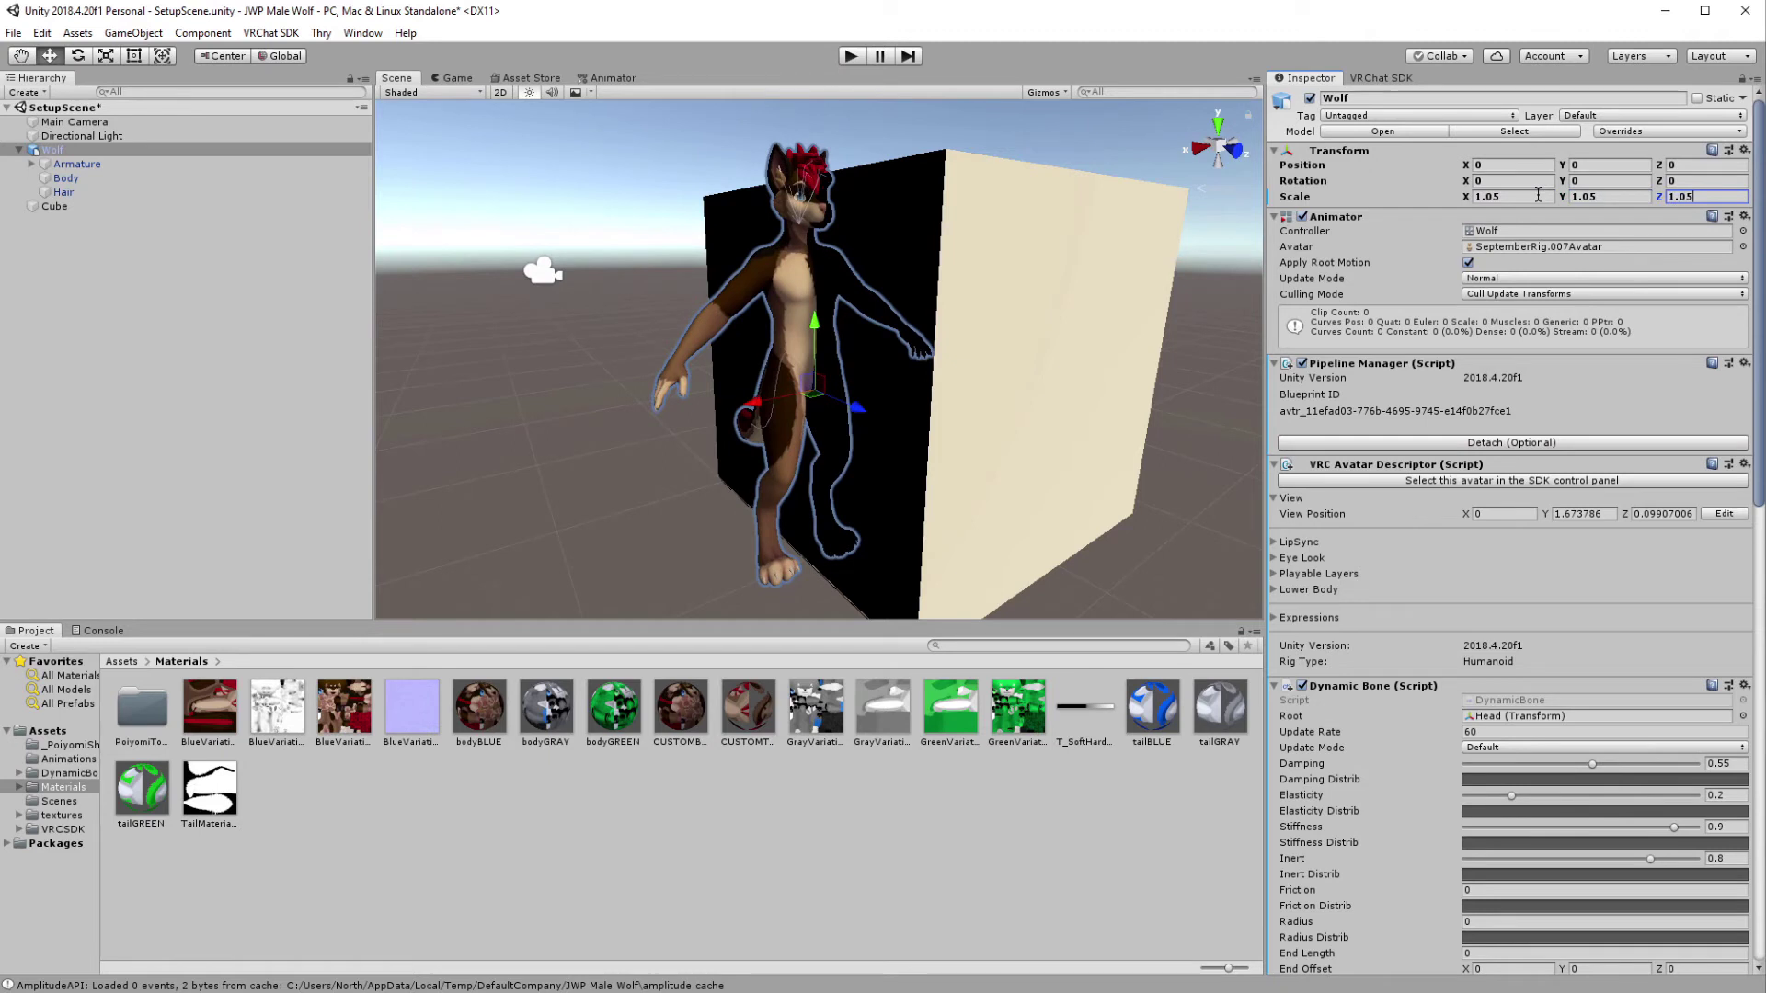
Try a scale of 1.02 on the Wolf's X, Y and Z axes and compare its head height with the cube
{"action": "key", "text": "shift+Tab"}
{"action": "key", "text": "shift+Tab"}
{"action": "type", "text": "1"}
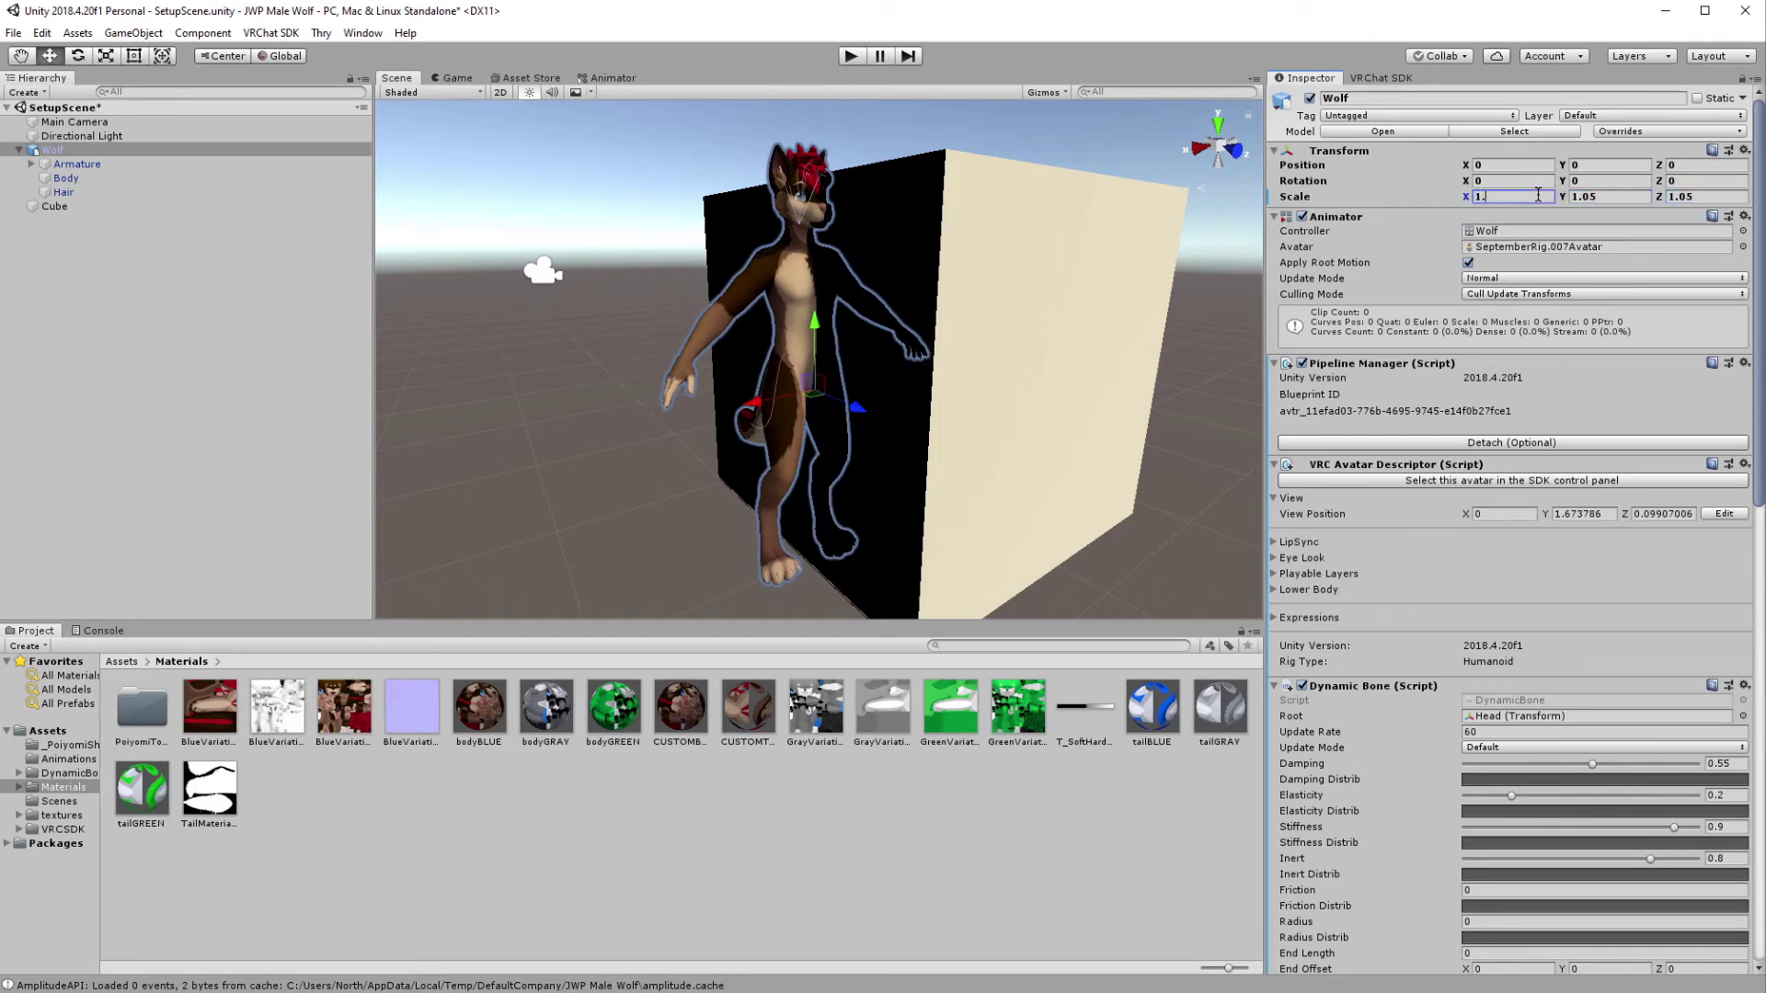
{"action": "type", "text": ".02"}
{"action": "key", "text": "Tab"}
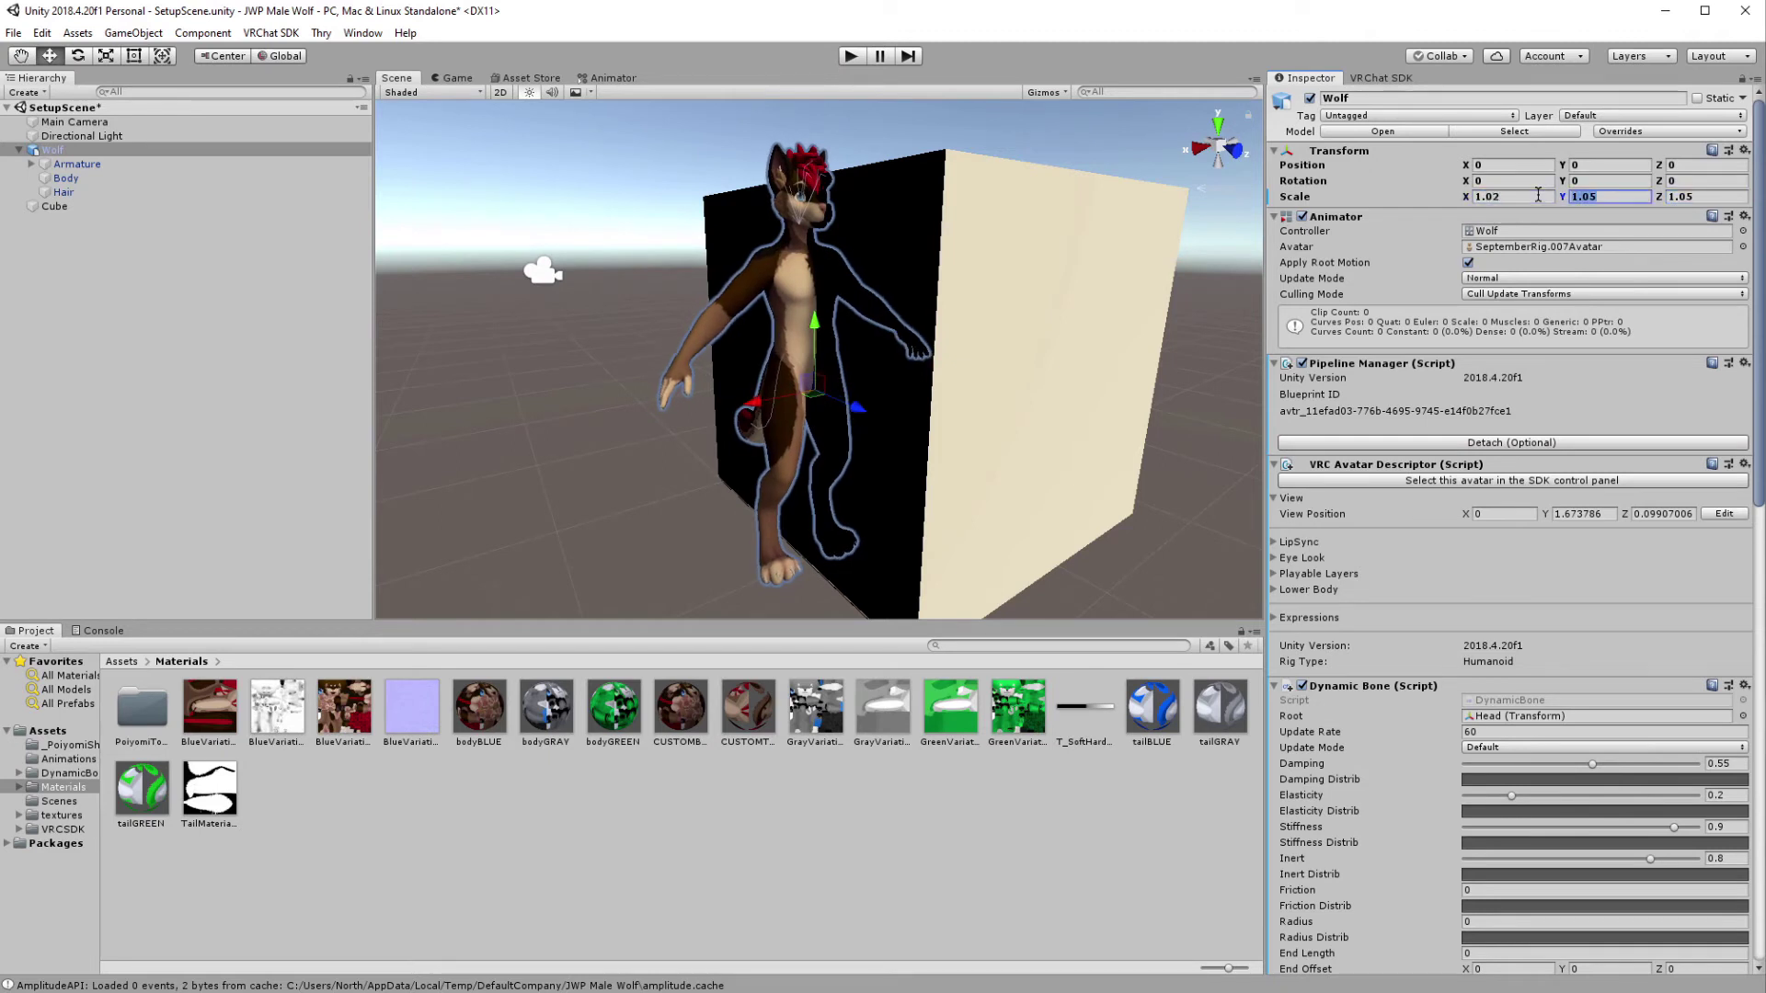
{"action": "type", "text": "1.02"}
{"action": "key", "text": "Tab"}
{"action": "type", "text": "1.02"}
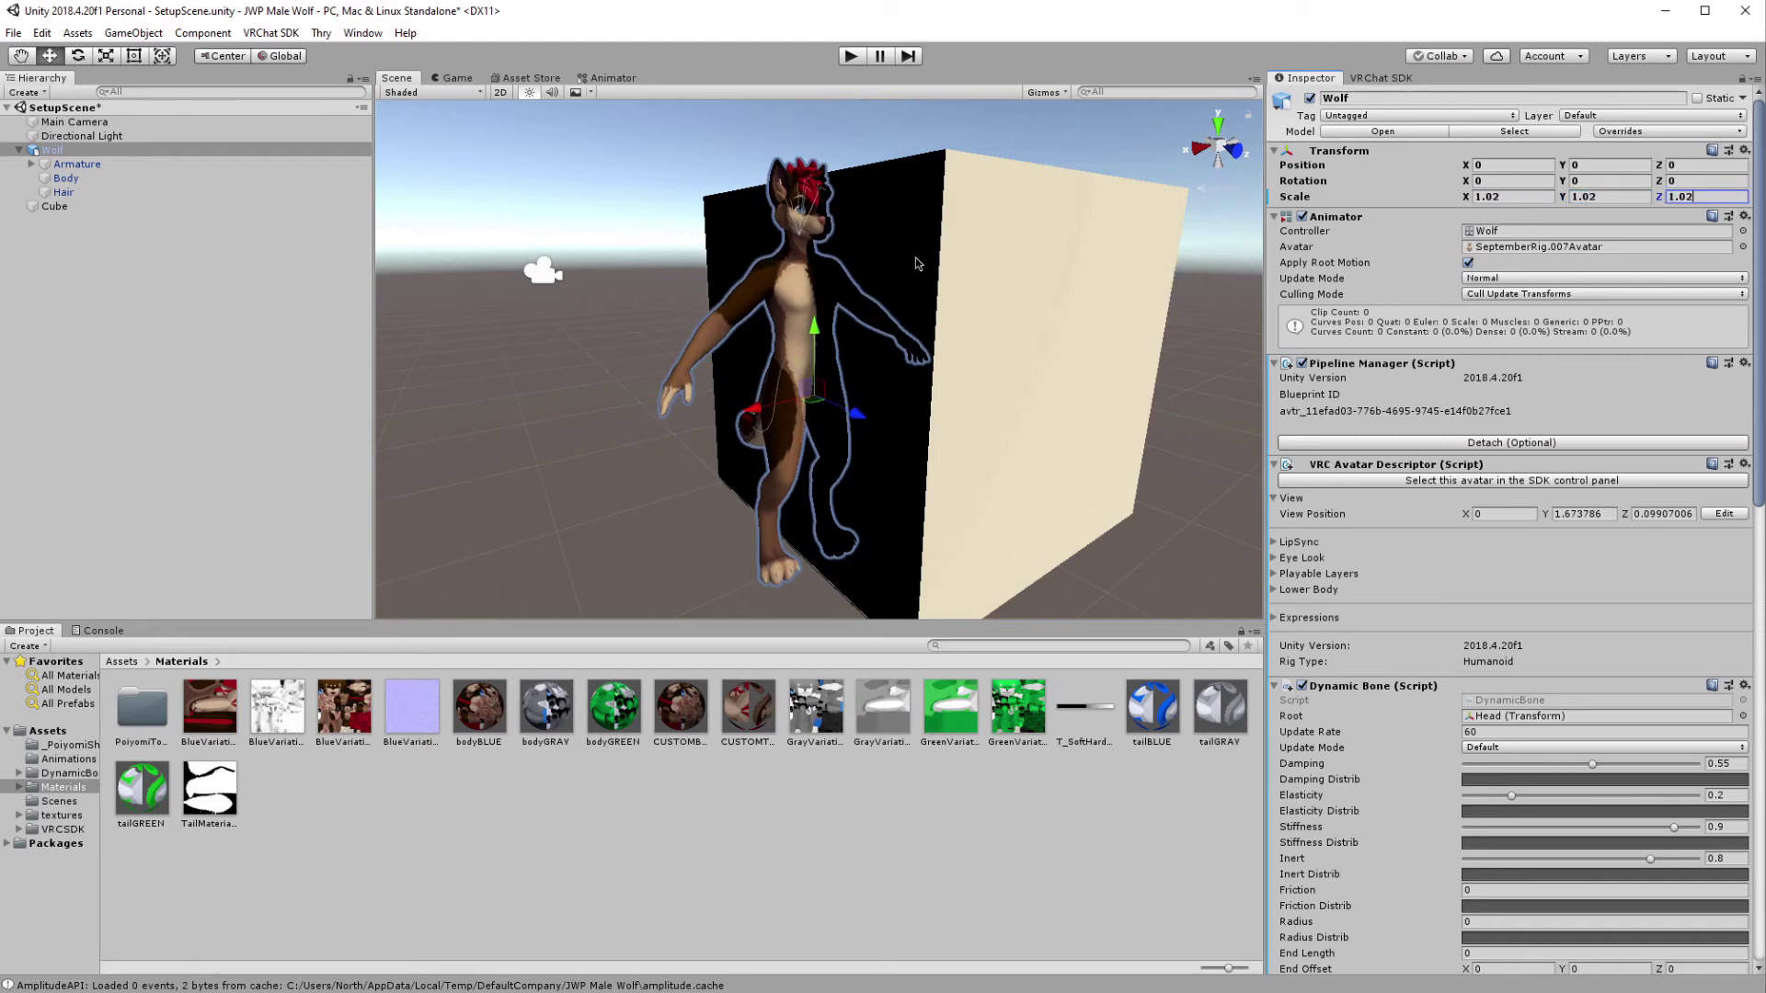
{"action": "scroll", "coordinate": [818, 188], "scroll_direction": "up", "scroll_amount": 5}
{"action": "middle_click_drag", "start_coordinate": [818, 188], "coordinate": [815, 334]}
{"action": "scroll", "coordinate": [815, 334], "scroll_direction": "up", "scroll_amount": 5}
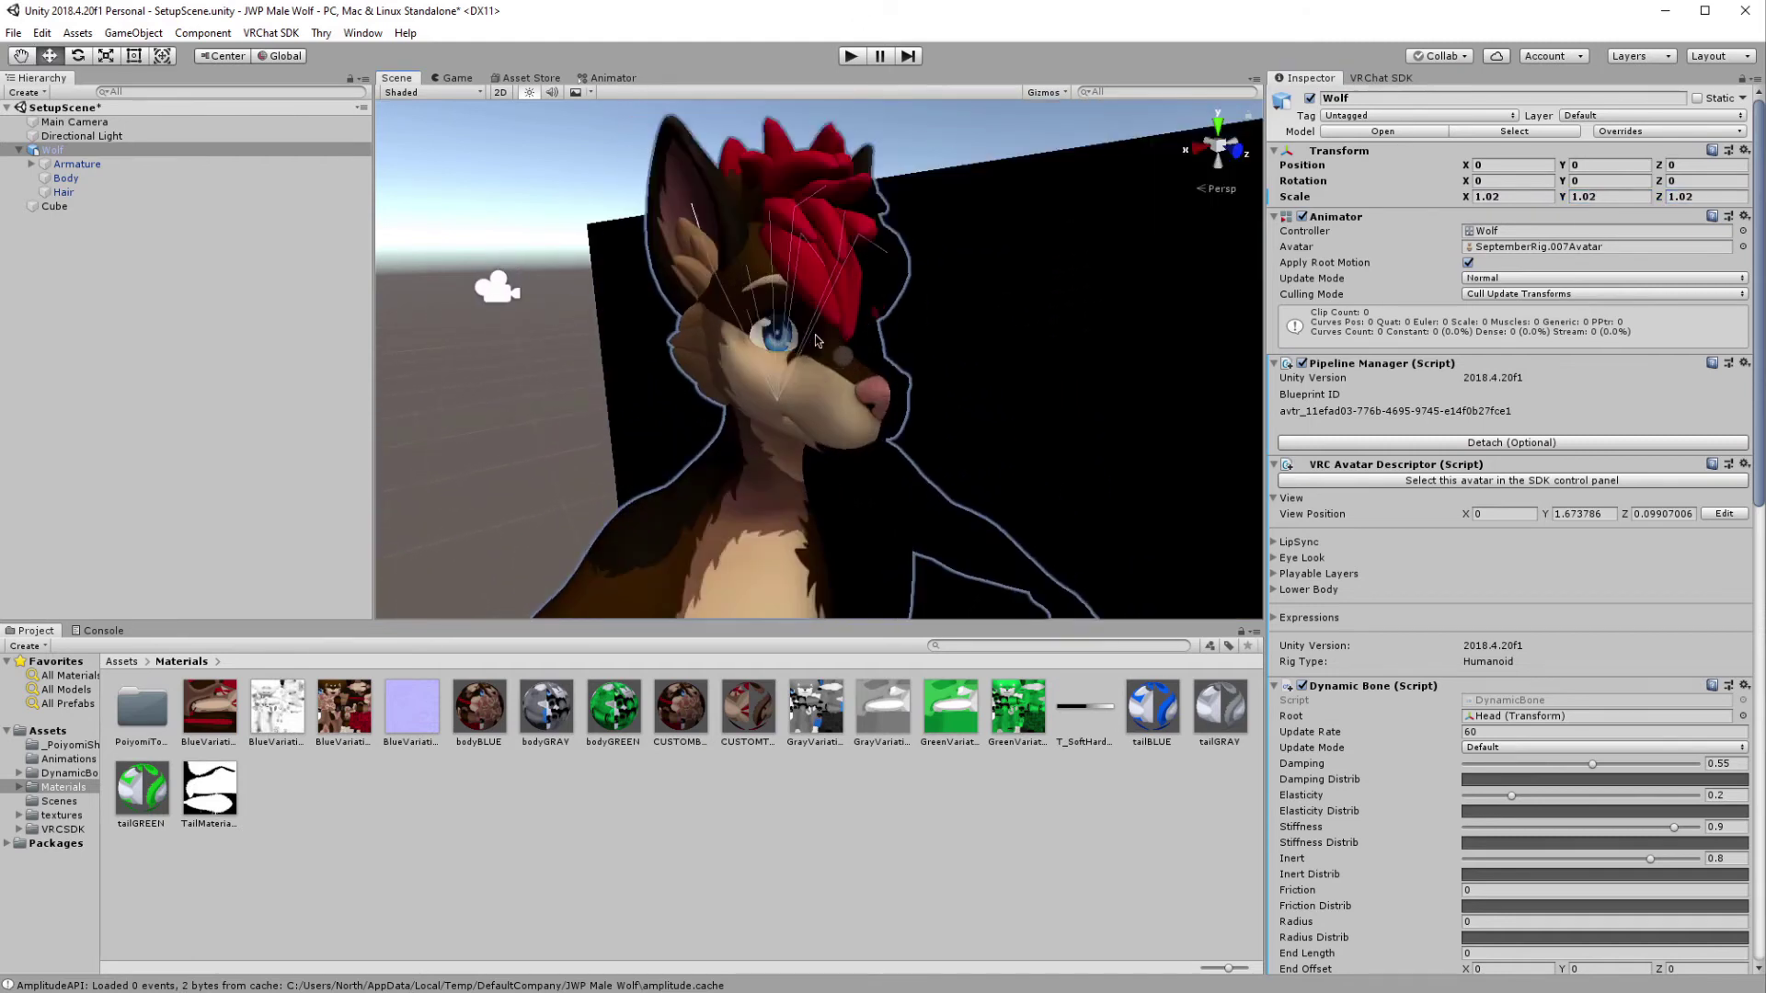
{"action": "scroll", "coordinate": [815, 336], "scroll_direction": "down", "scroll_amount": 1}
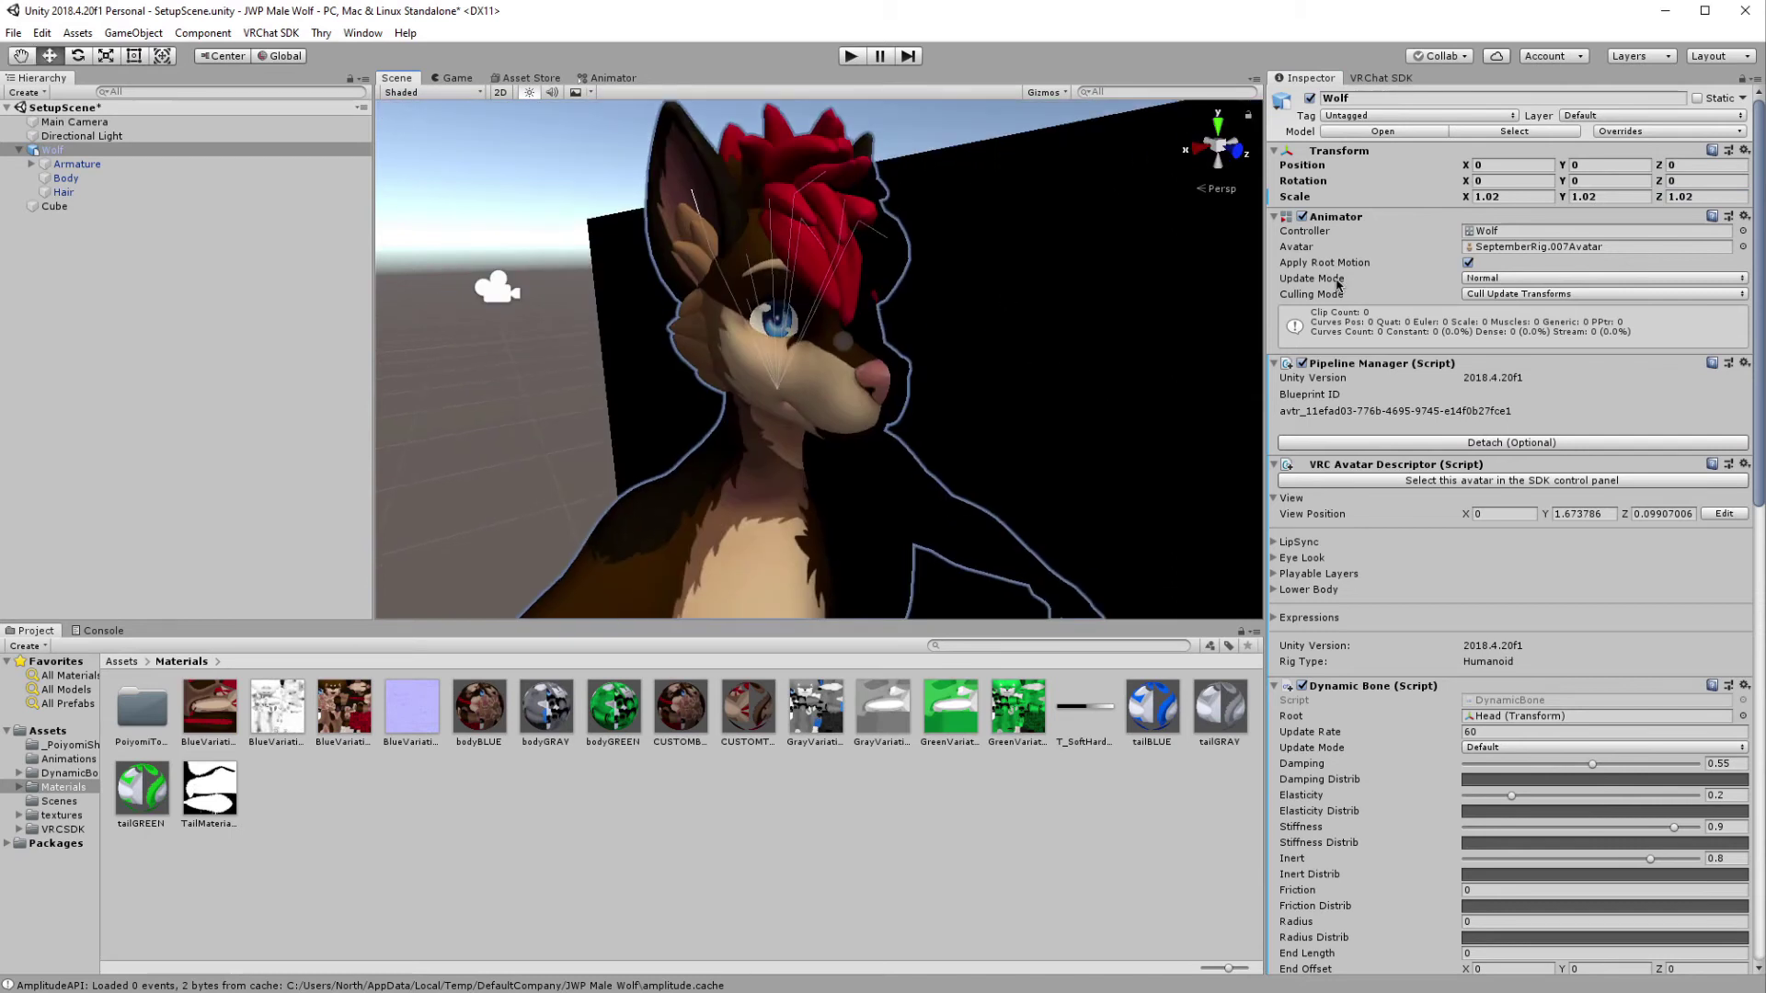
Set the Wolf's scale to 1.03 on the X, Y and Z axes
{"action": "left_click", "coordinate": [1513, 196]}
{"action": "key", "text": "Tab"}
{"action": "type", "text": "1.03"}
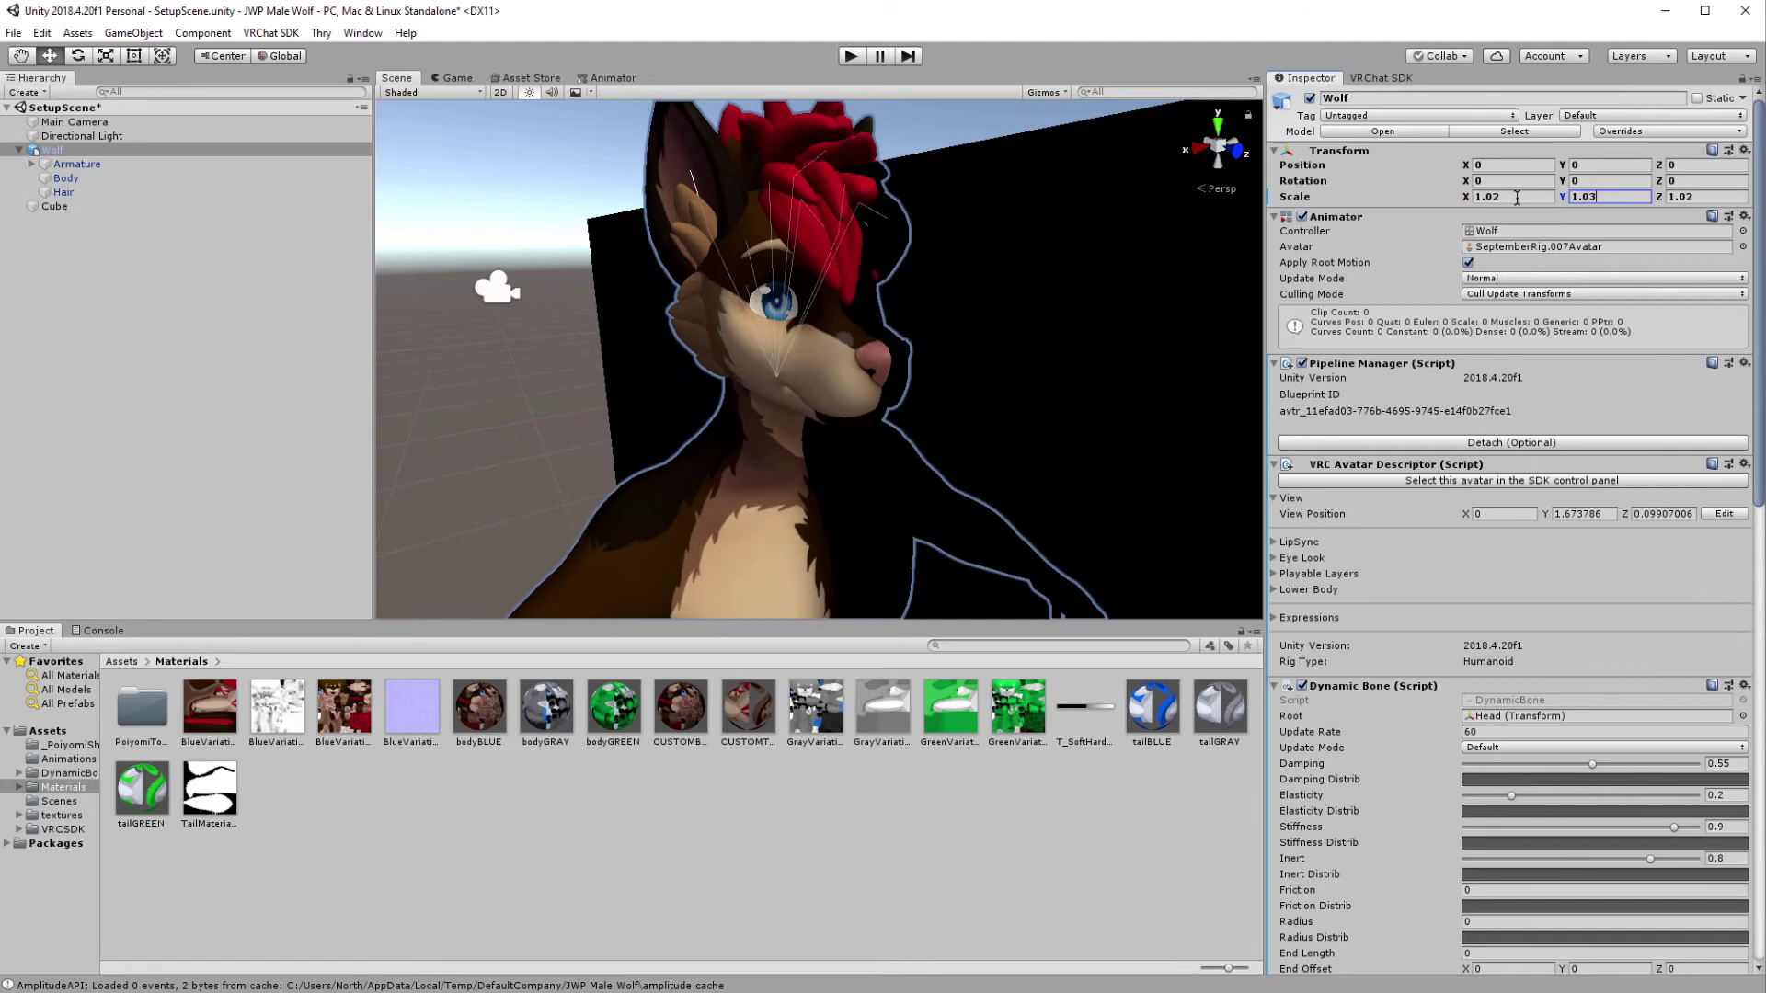
{"action": "left_click", "coordinate": [1517, 197]}
{"action": "type", "text": "1.03"}
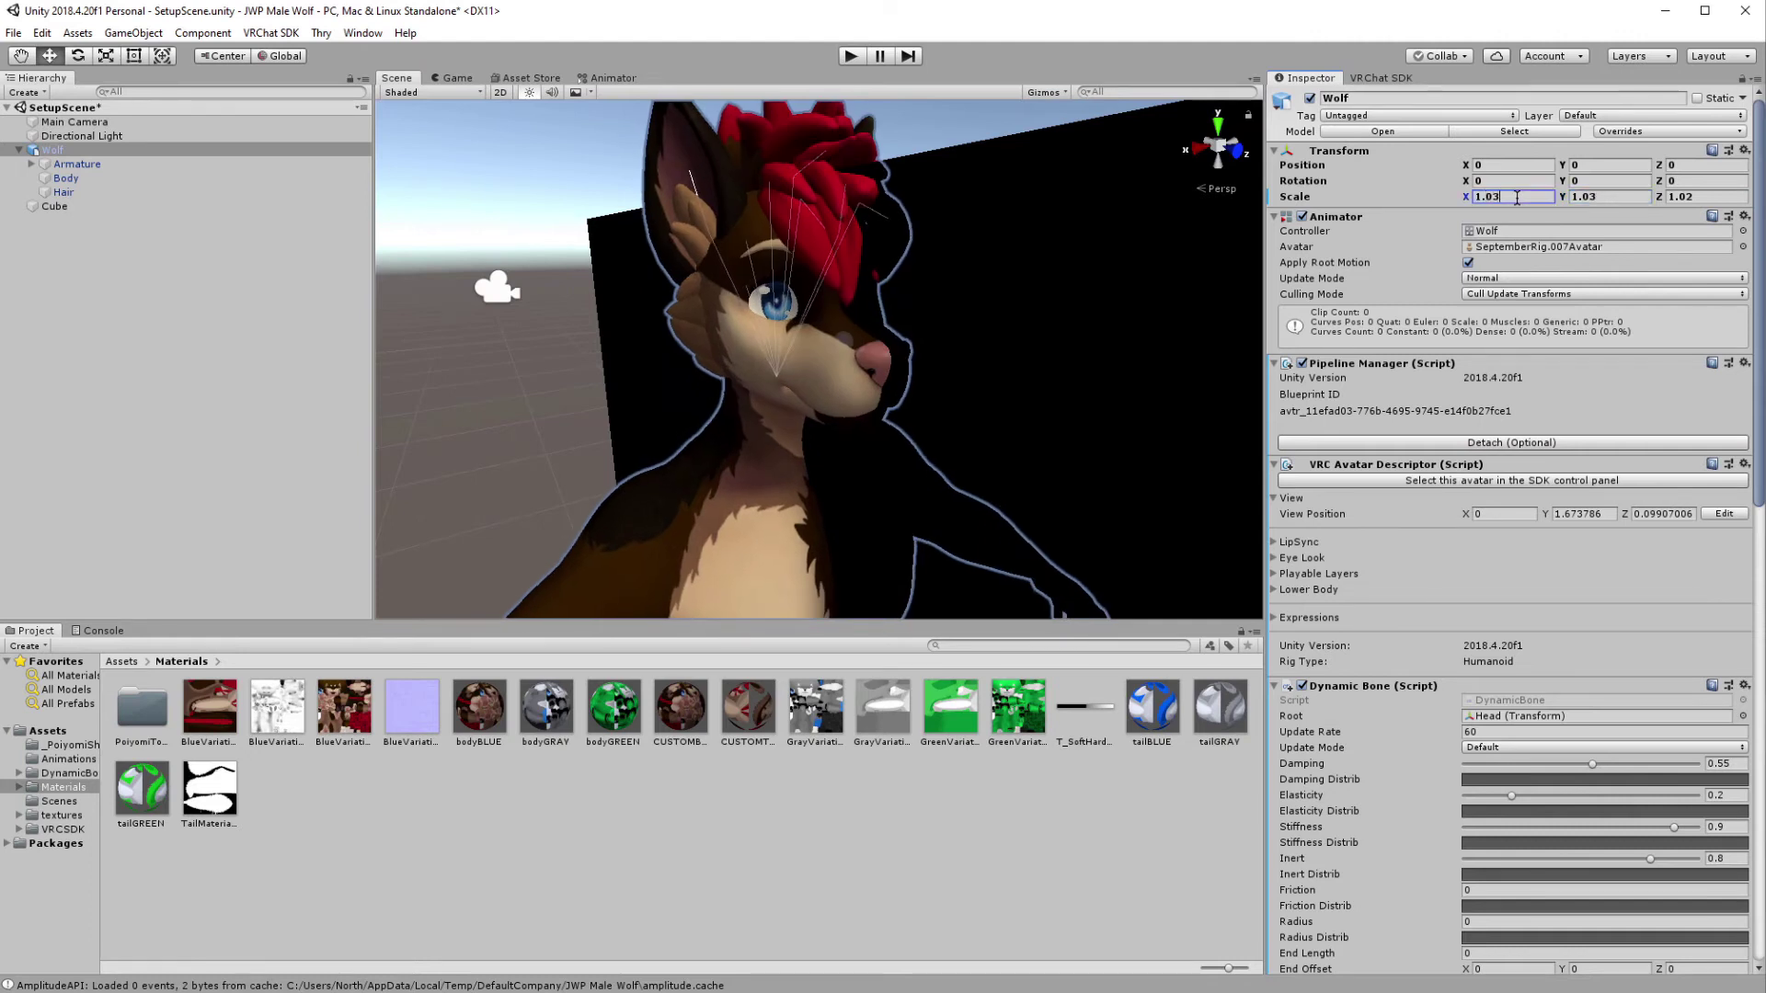
{"action": "key", "text": "Tab"}
{"action": "key", "text": "Tab"}
{"action": "type", "text": "1.03"}
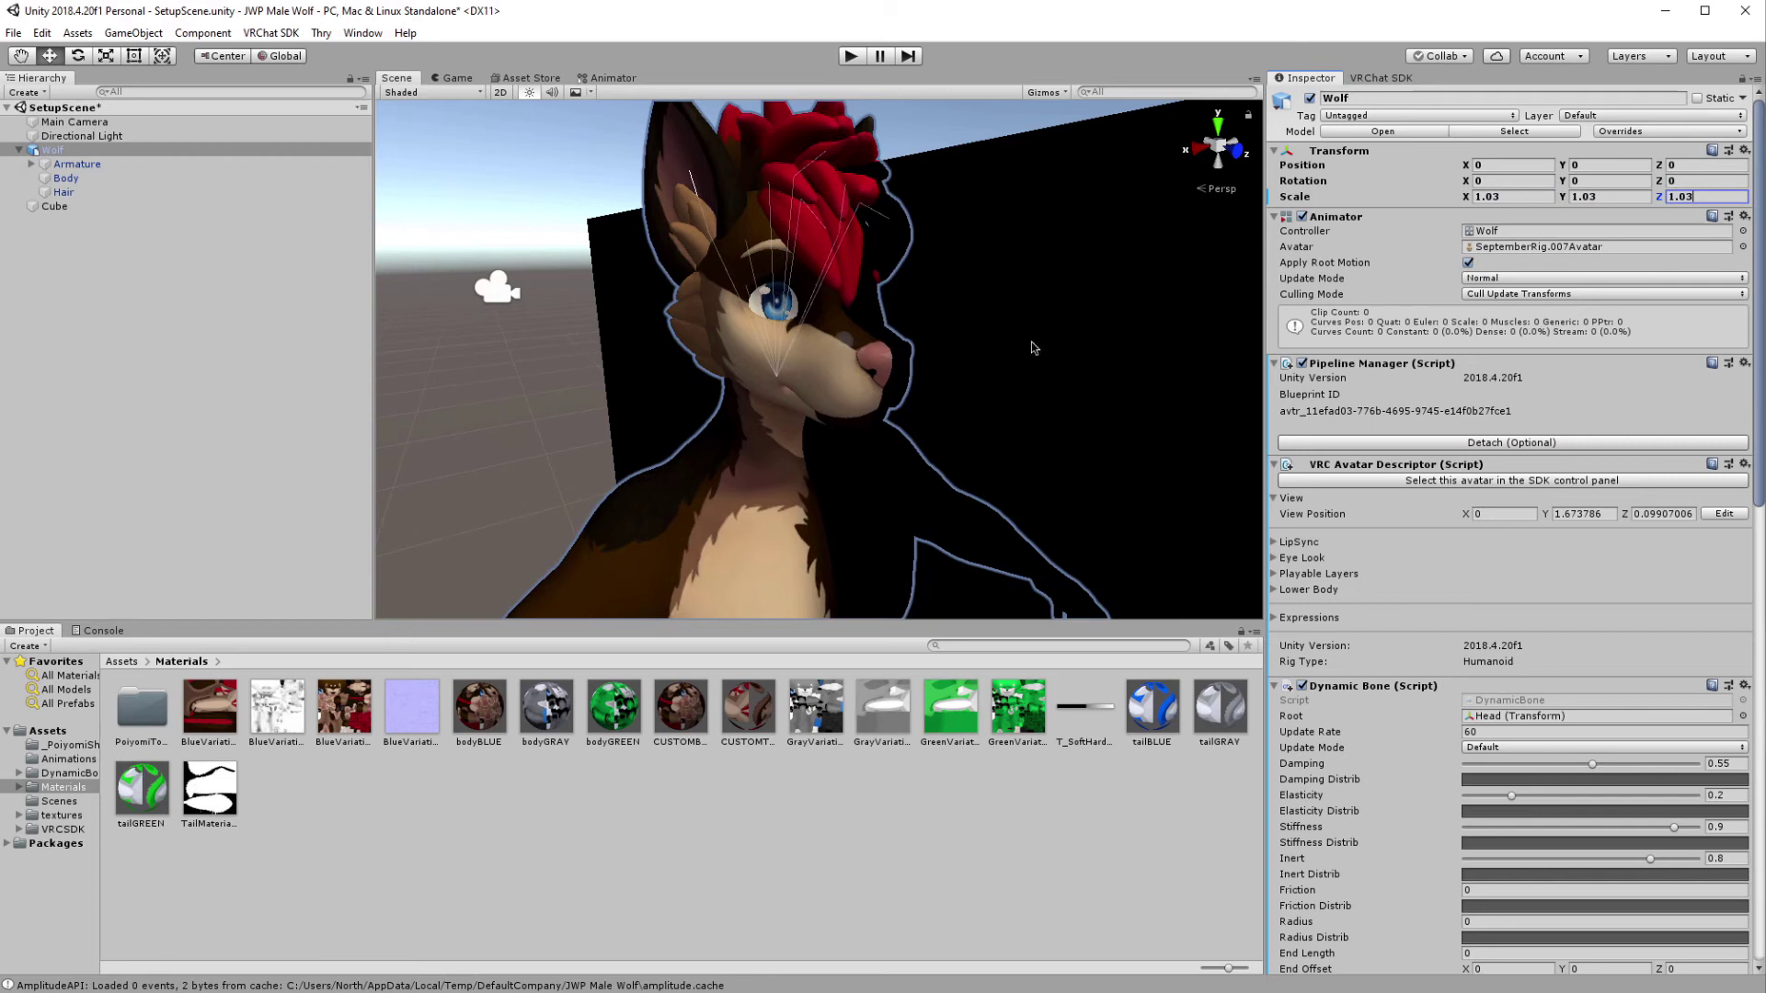
Check the whole Wolf against the reference cube and delete the cube from the scene
{"action": "scroll", "coordinate": [911, 384], "scroll_direction": "down", "scroll_amount": 10}
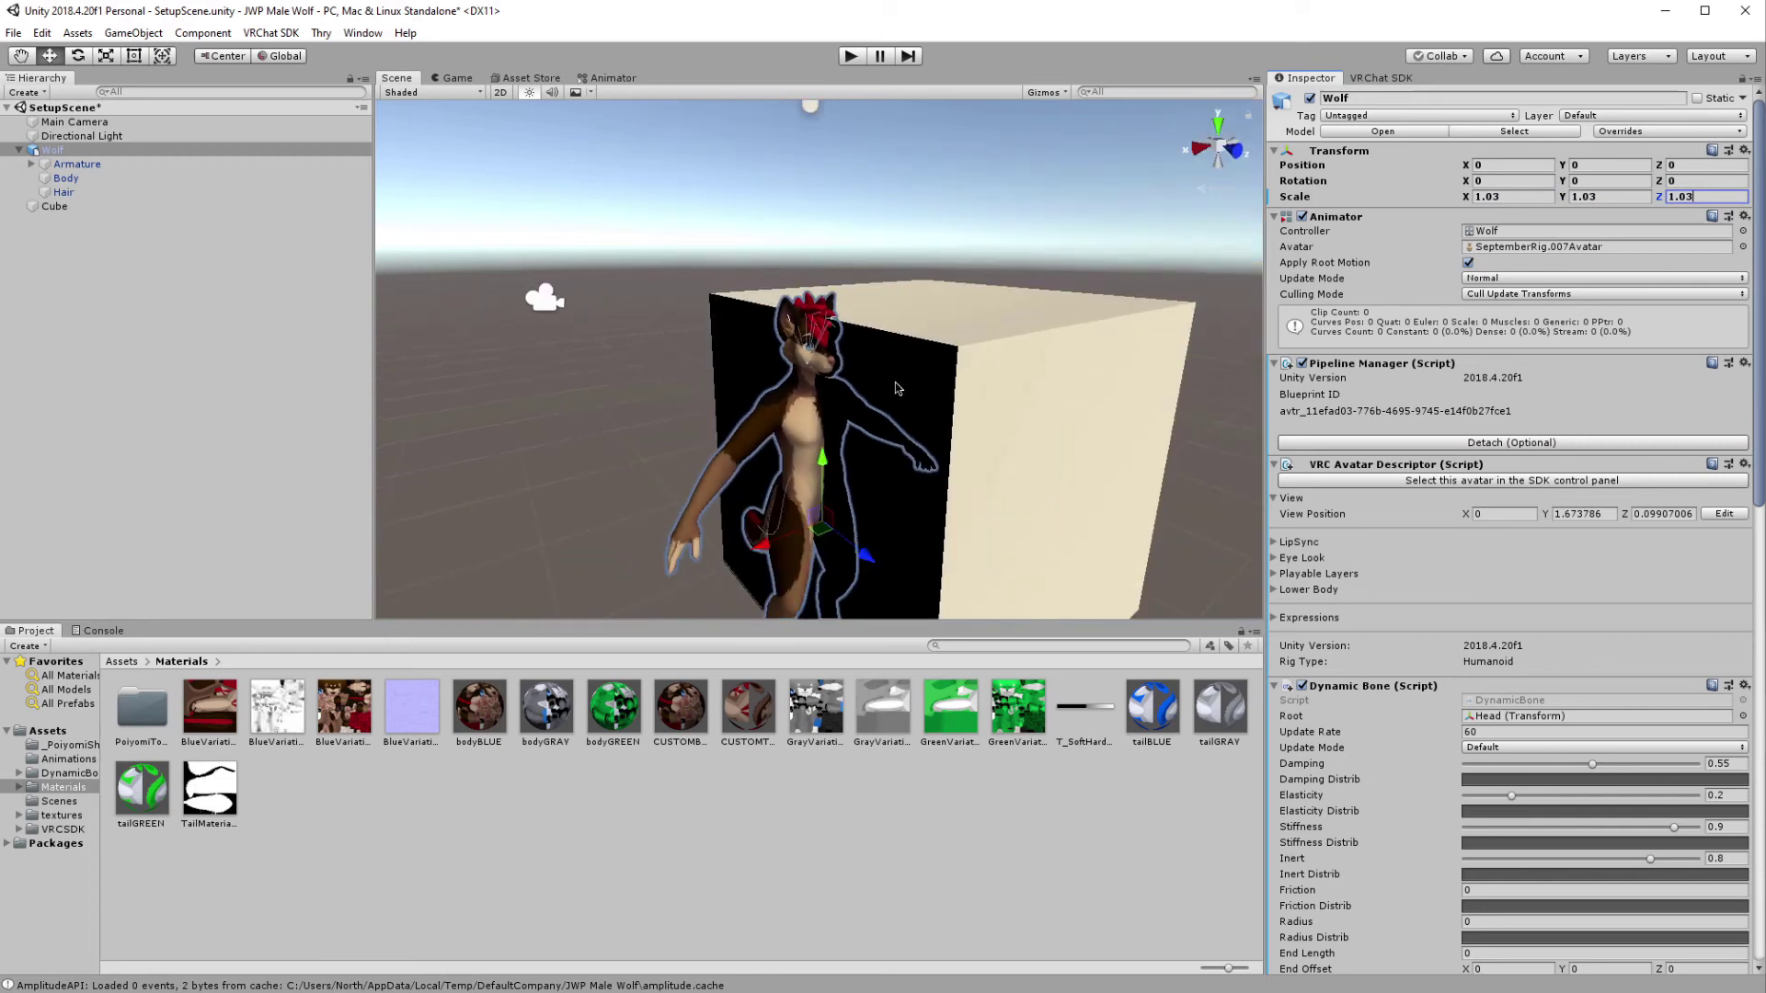
{"action": "middle_click_drag", "start_coordinate": [828, 497], "coordinate": [813, 429]}
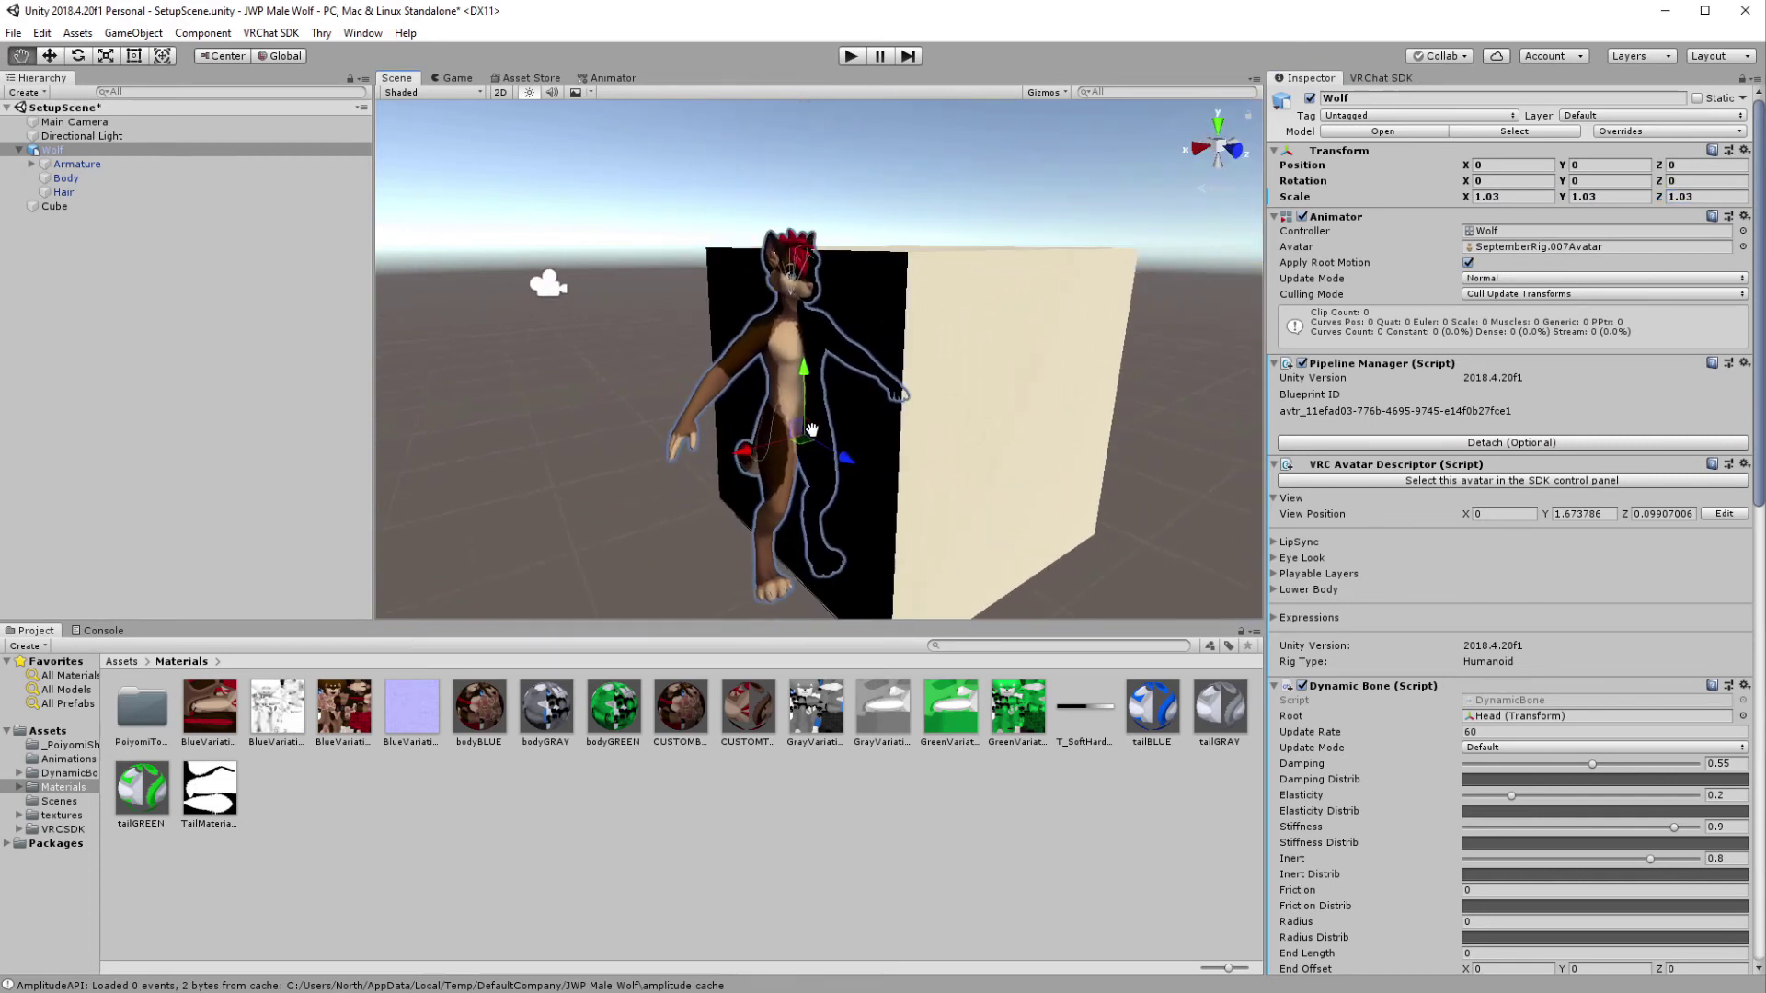
{"action": "left_click_drag", "start_coordinate": [812, 430], "coordinate": [797, 346], "text": "alt"}
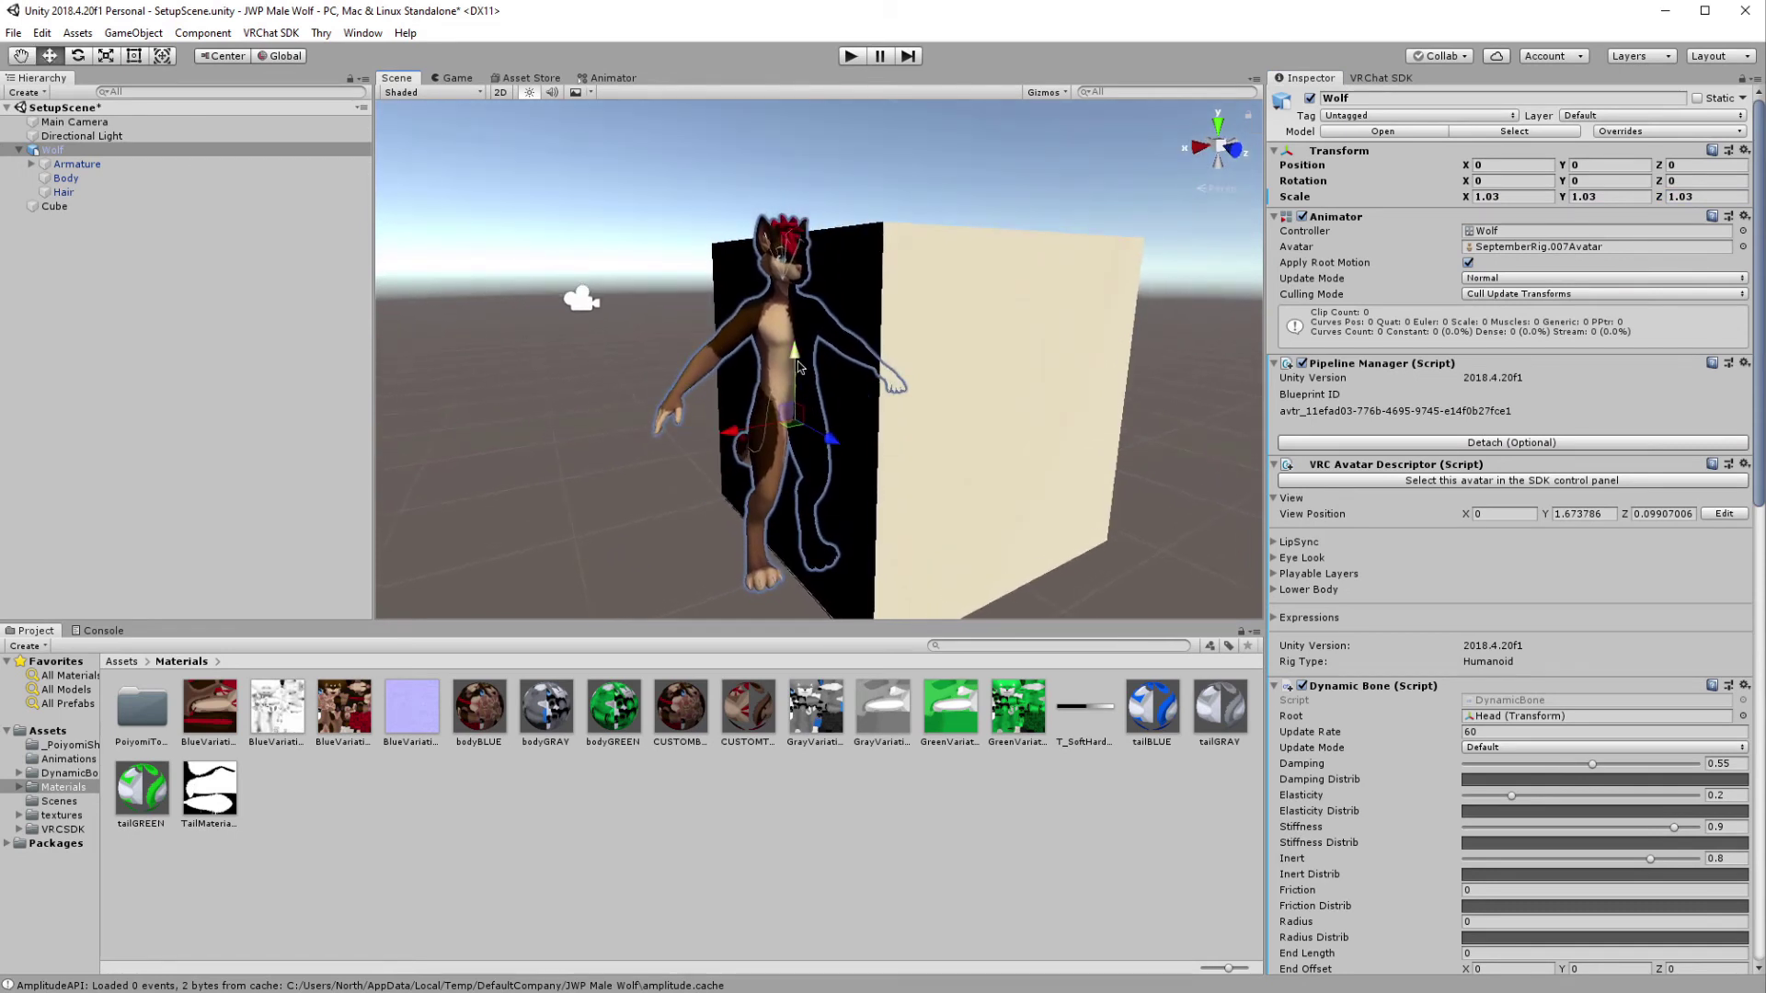
{"action": "left_click", "coordinate": [942, 304]}
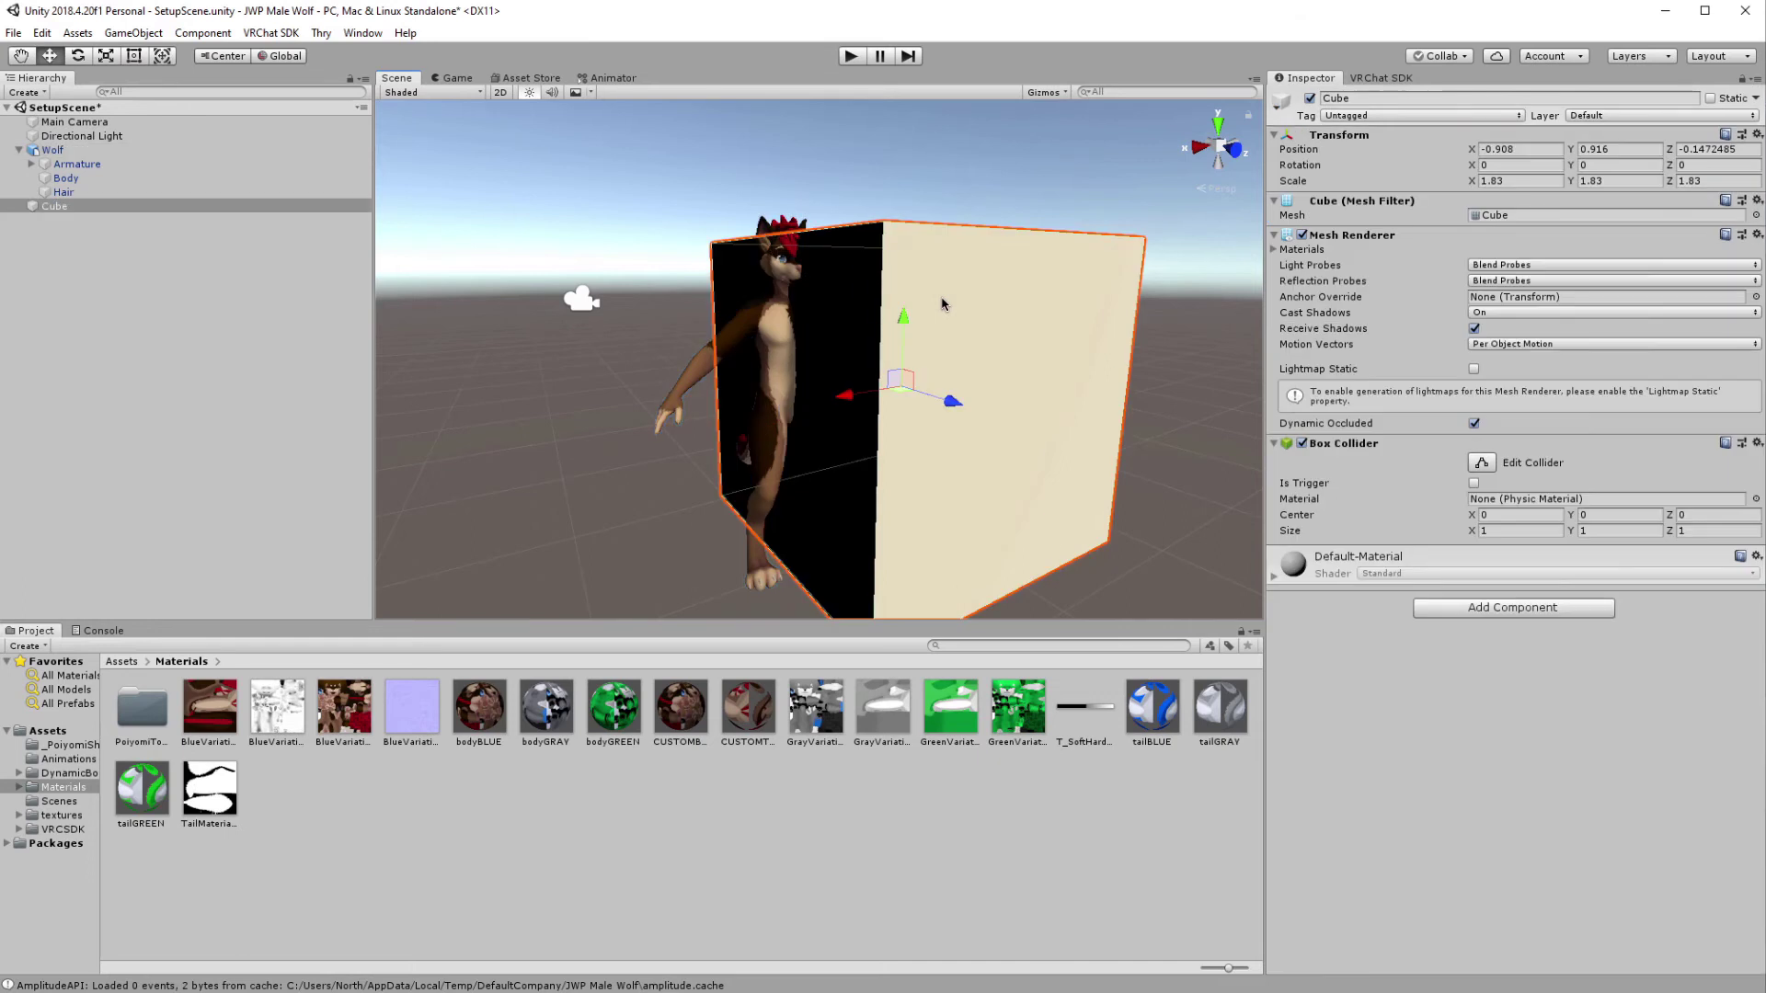
{"action": "key", "text": "Delete"}
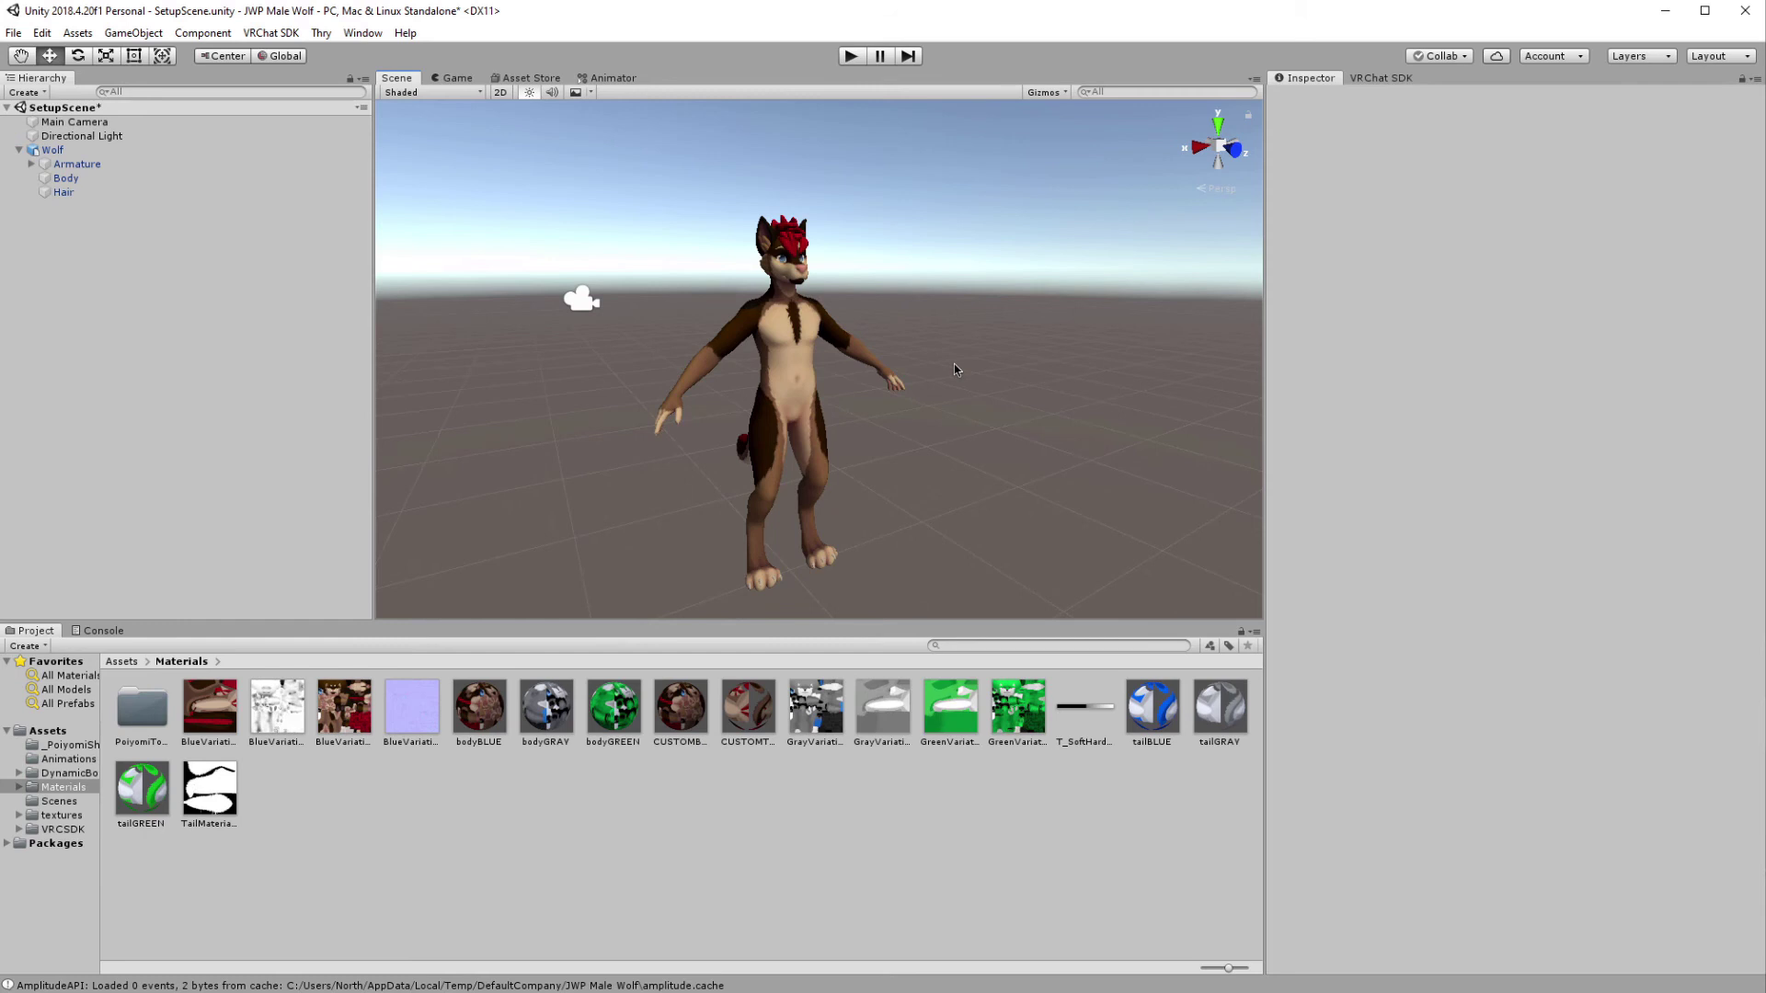
Edit the Wolf's avatar descriptor View Position, moving the marker to eye level at about Y 1.7193 and Z 0.0972
{"action": "left_click", "coordinate": [115, 153]}
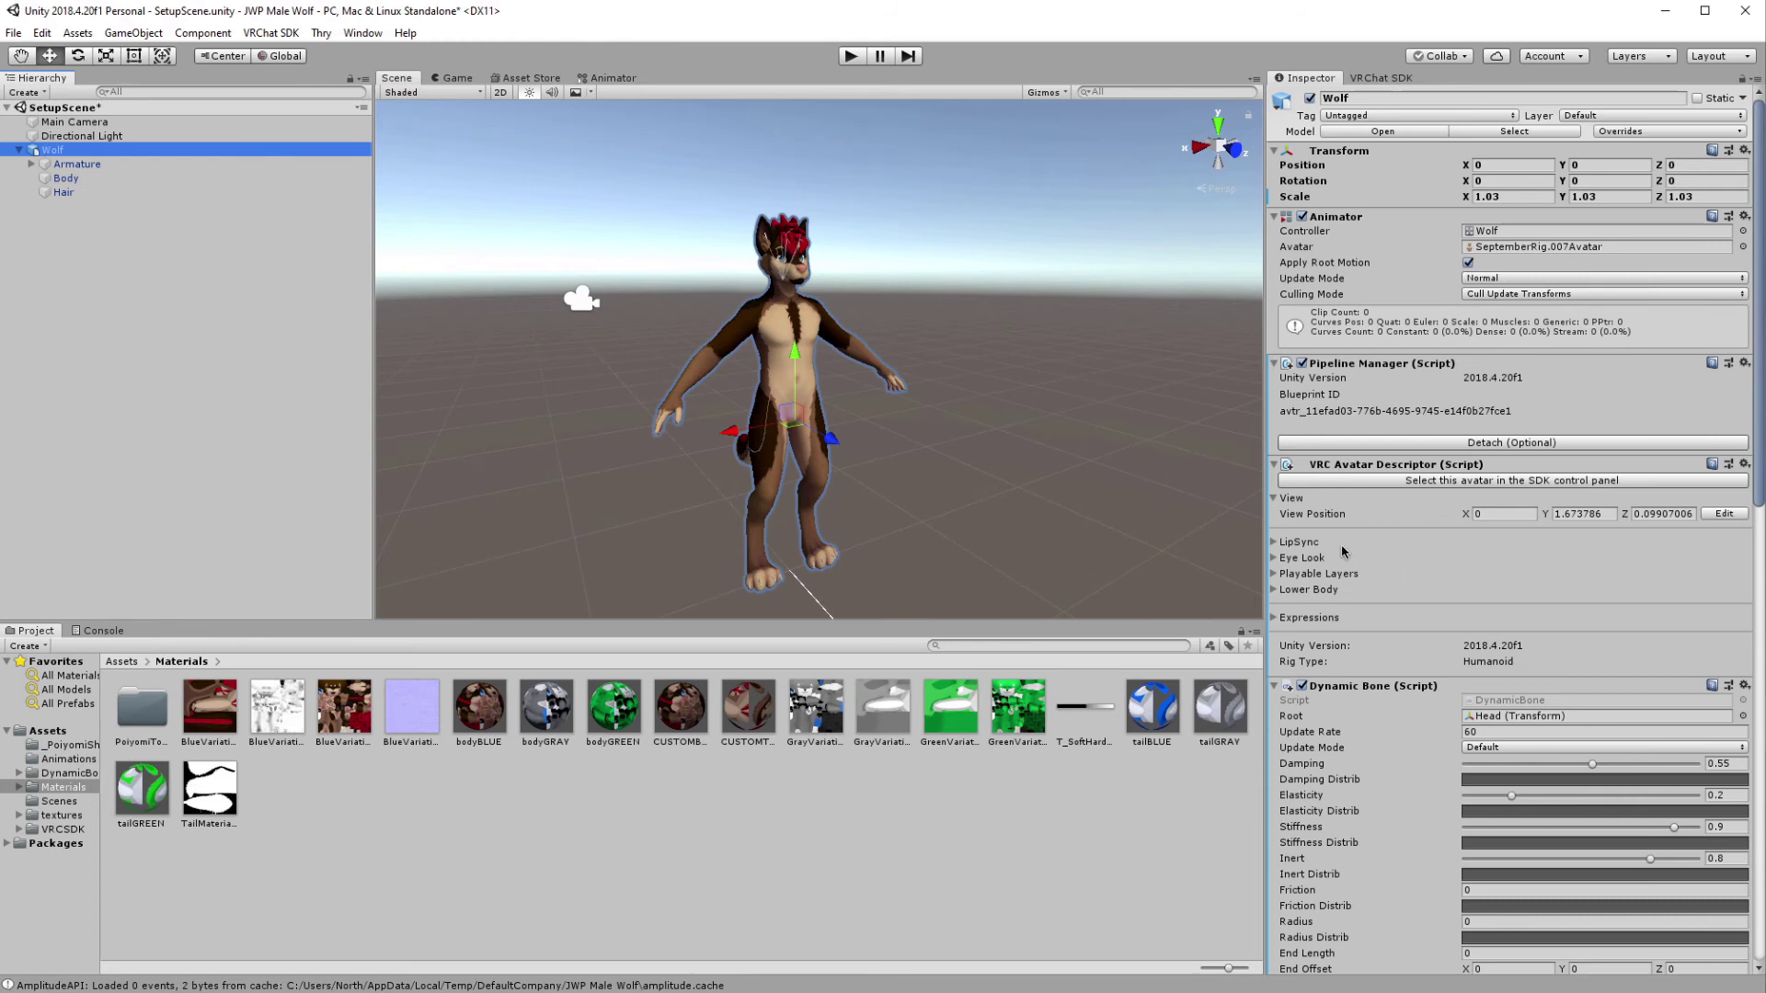
{"action": "left_click", "coordinate": [1274, 499]}
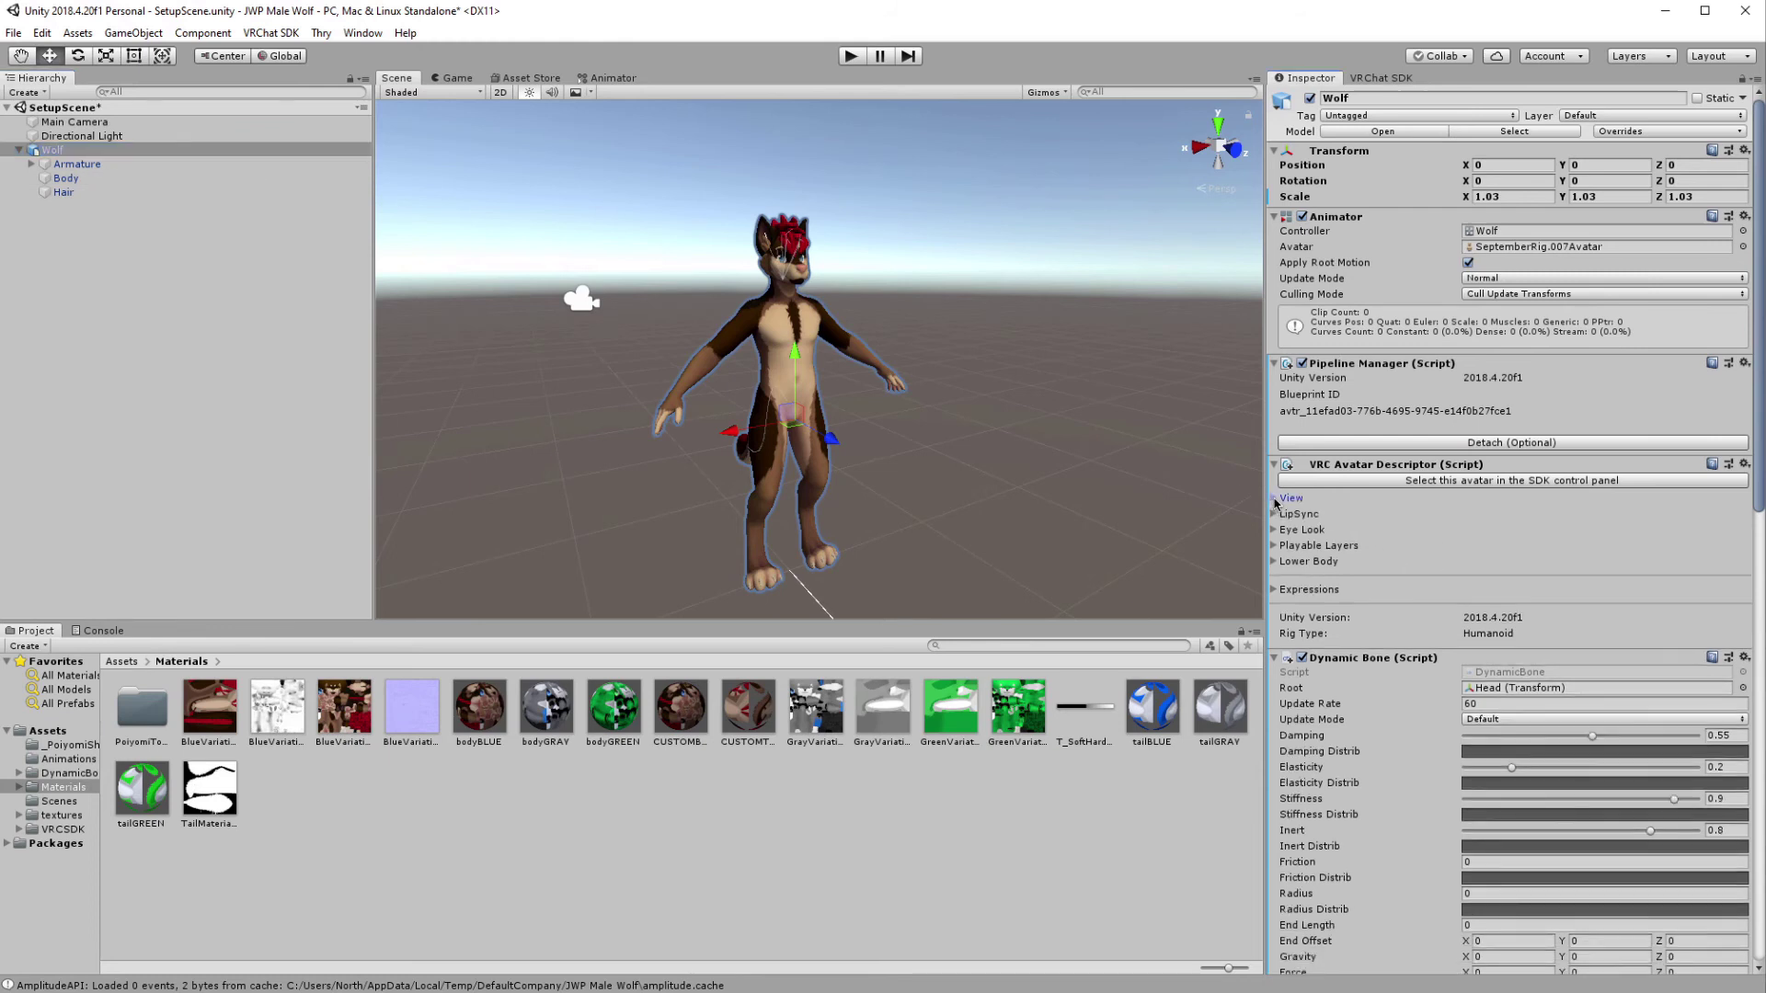
{"action": "left_click", "coordinate": [1274, 499]}
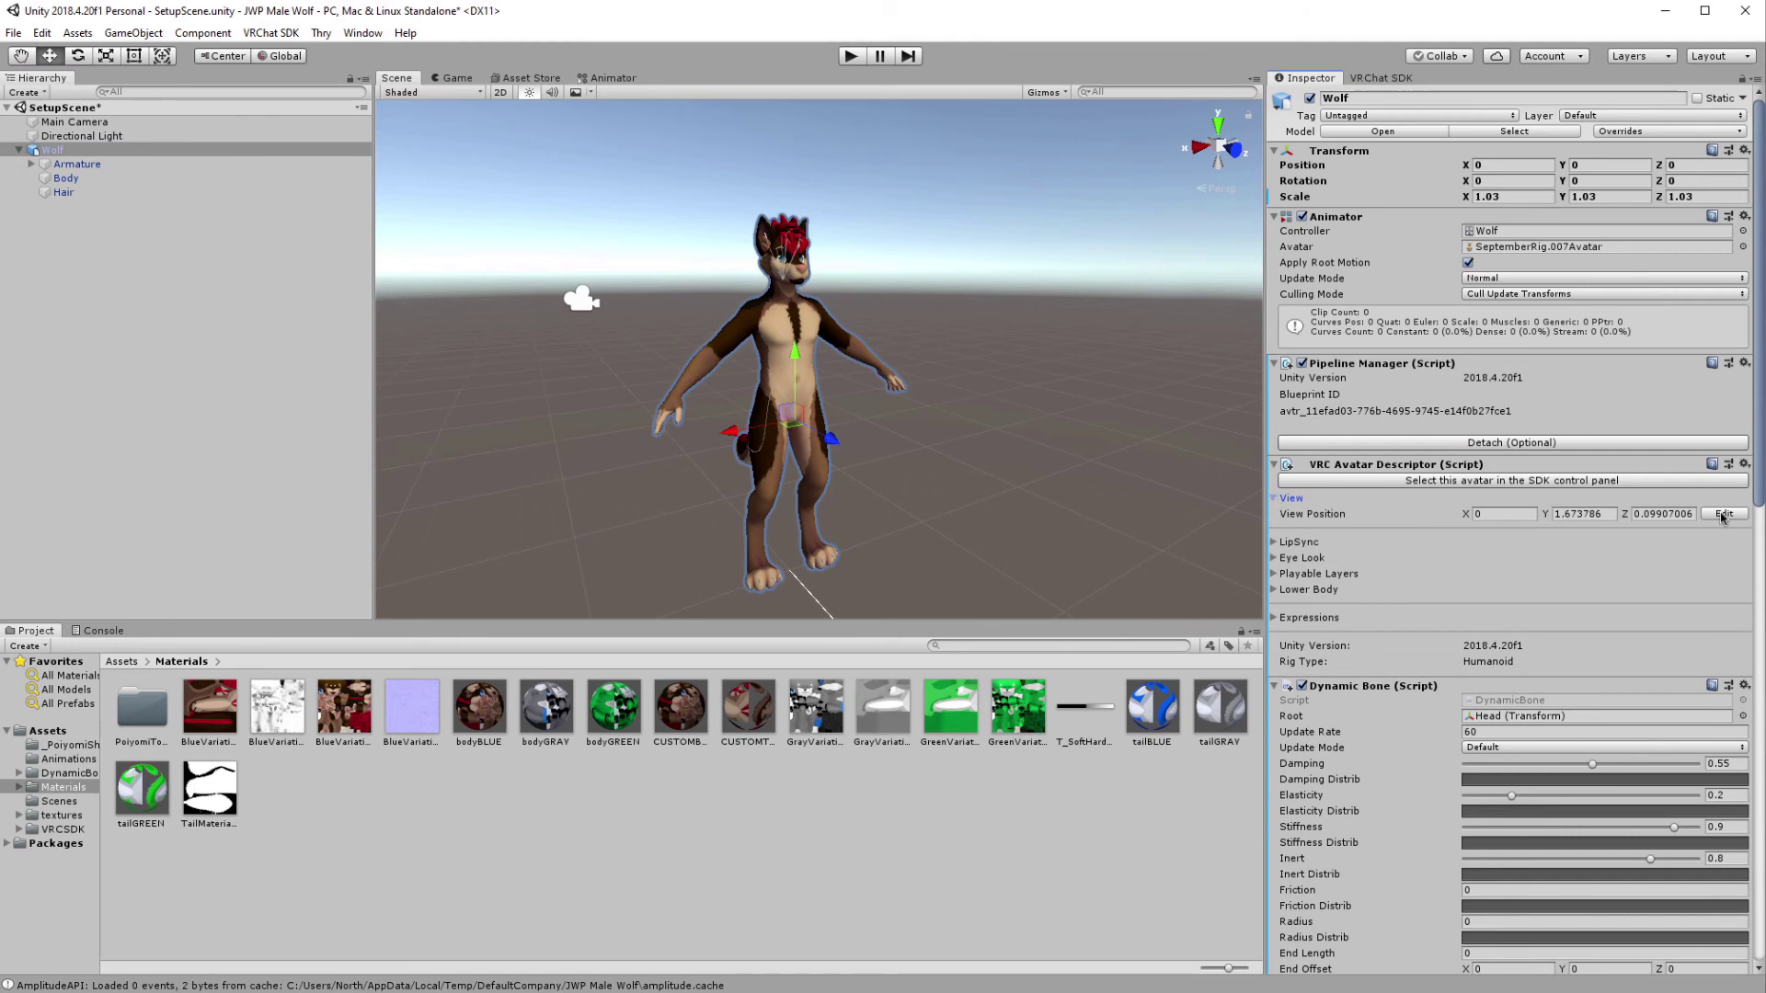
{"action": "left_click", "coordinate": [1720, 514]}
{"action": "scroll", "coordinate": [797, 274], "scroll_direction": "up", "scroll_amount": 10}
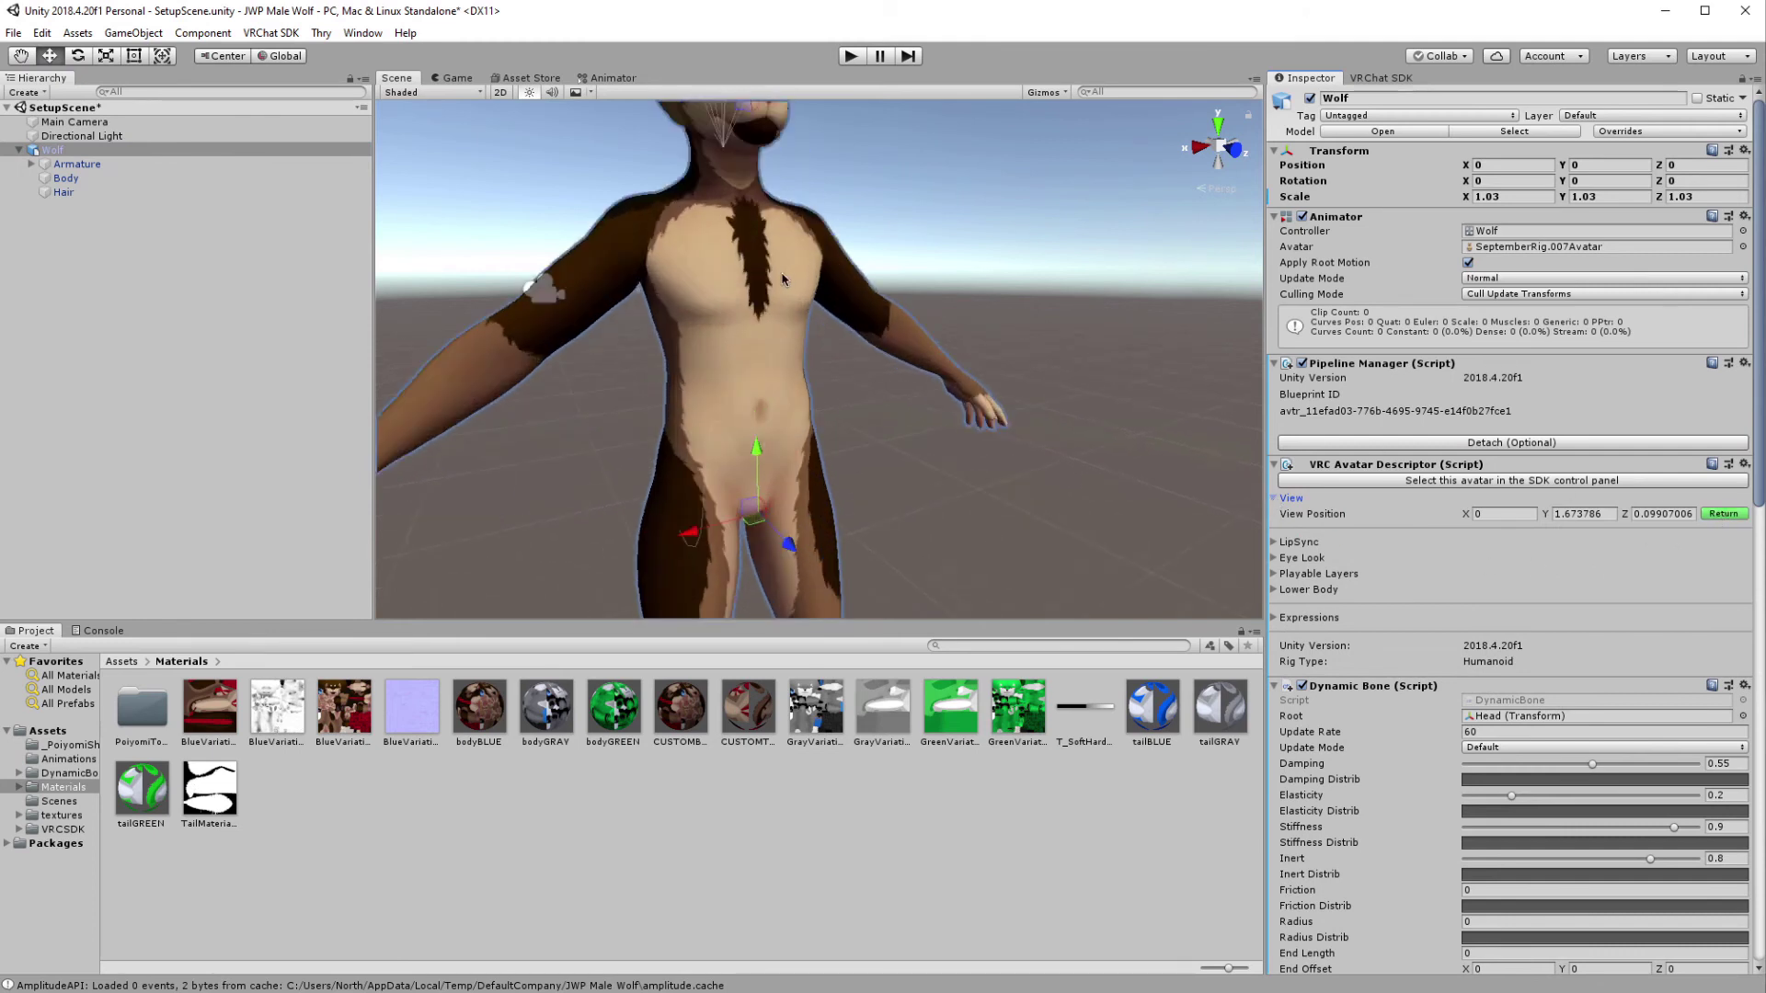
{"action": "middle_click_drag", "start_coordinate": [797, 275], "coordinate": [873, 510]}
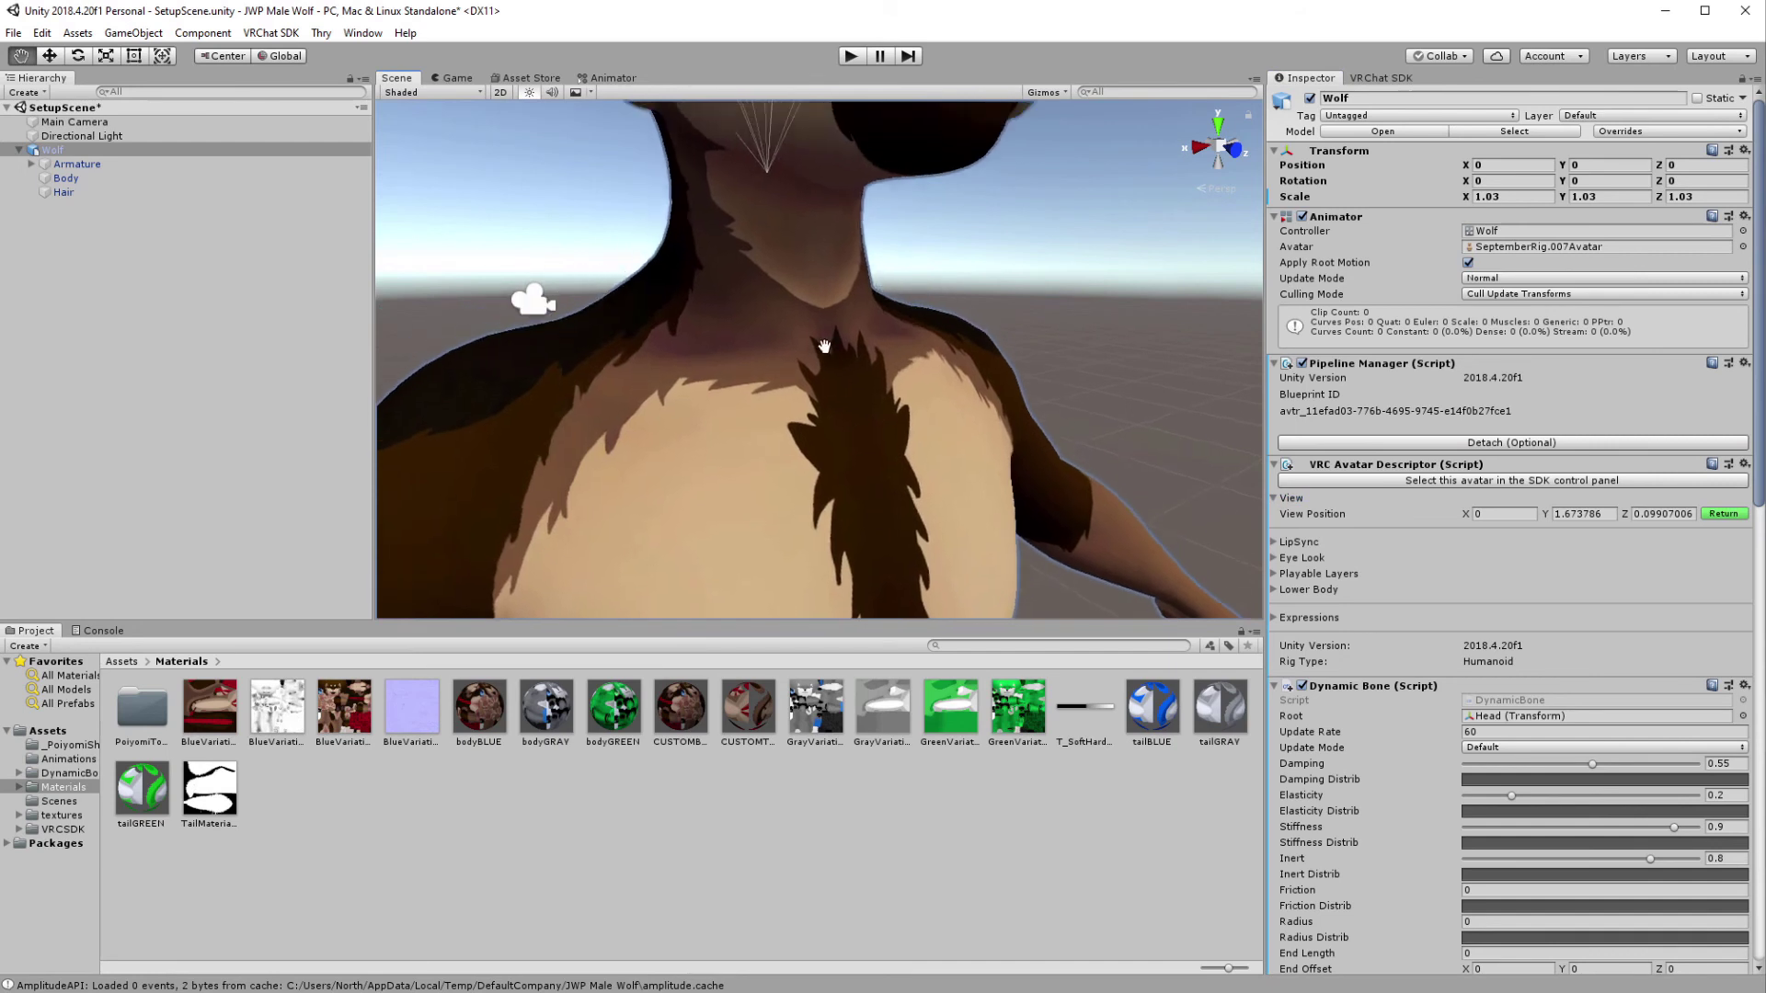
{"action": "middle_click_drag", "start_coordinate": [816, 356], "coordinate": [828, 481]}
{"action": "left_click_drag", "start_coordinate": [840, 385], "coordinate": [1058, 379], "text": "alt"}
{"action": "left_click_drag", "start_coordinate": [1015, 221], "coordinate": [508, 280]}
{"action": "key", "text": "w"}
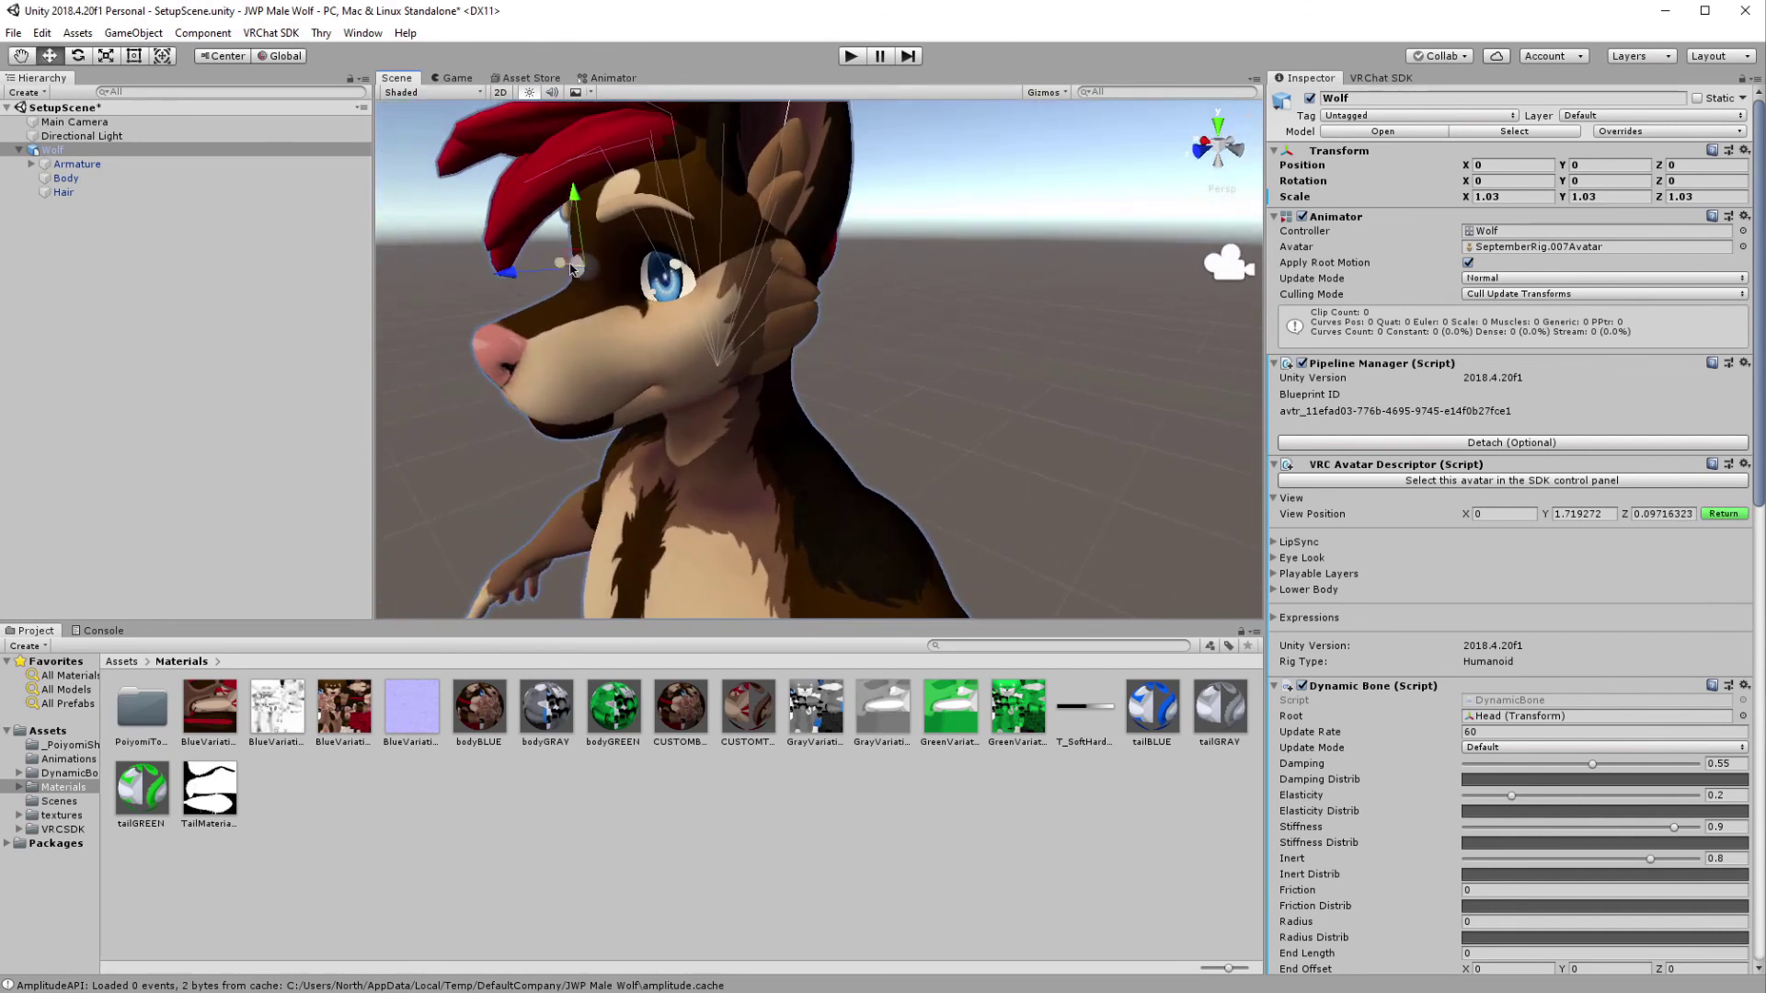
Raise the View Position marker slightly to about Y 1.7206 and check its alignment between the eyes from the front
{"action": "left_click_drag", "start_coordinate": [579, 208], "coordinate": [580, 204]}
{"action": "left_click_drag", "start_coordinate": [678, 406], "coordinate": [952, 357], "text": "alt"}
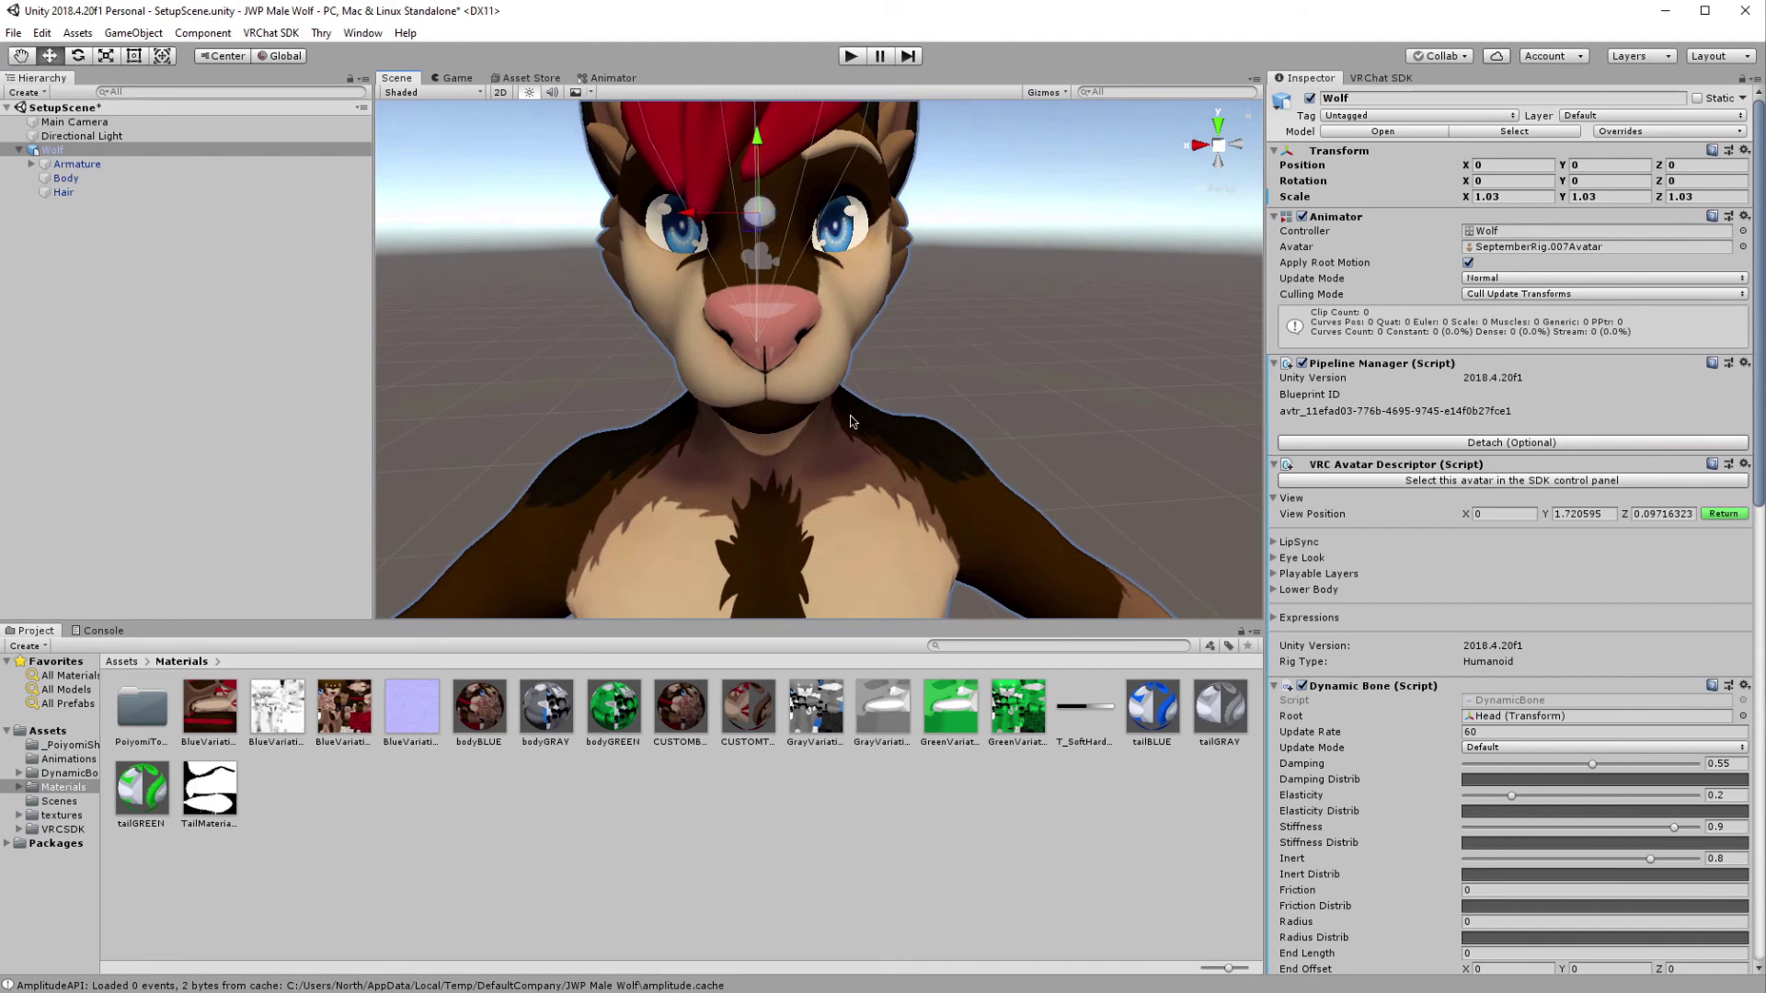
{"action": "scroll", "coordinate": [879, 424], "scroll_direction": "up", "scroll_amount": 3}
{"action": "scroll", "coordinate": [879, 418], "scroll_direction": "down", "scroll_amount": 5}
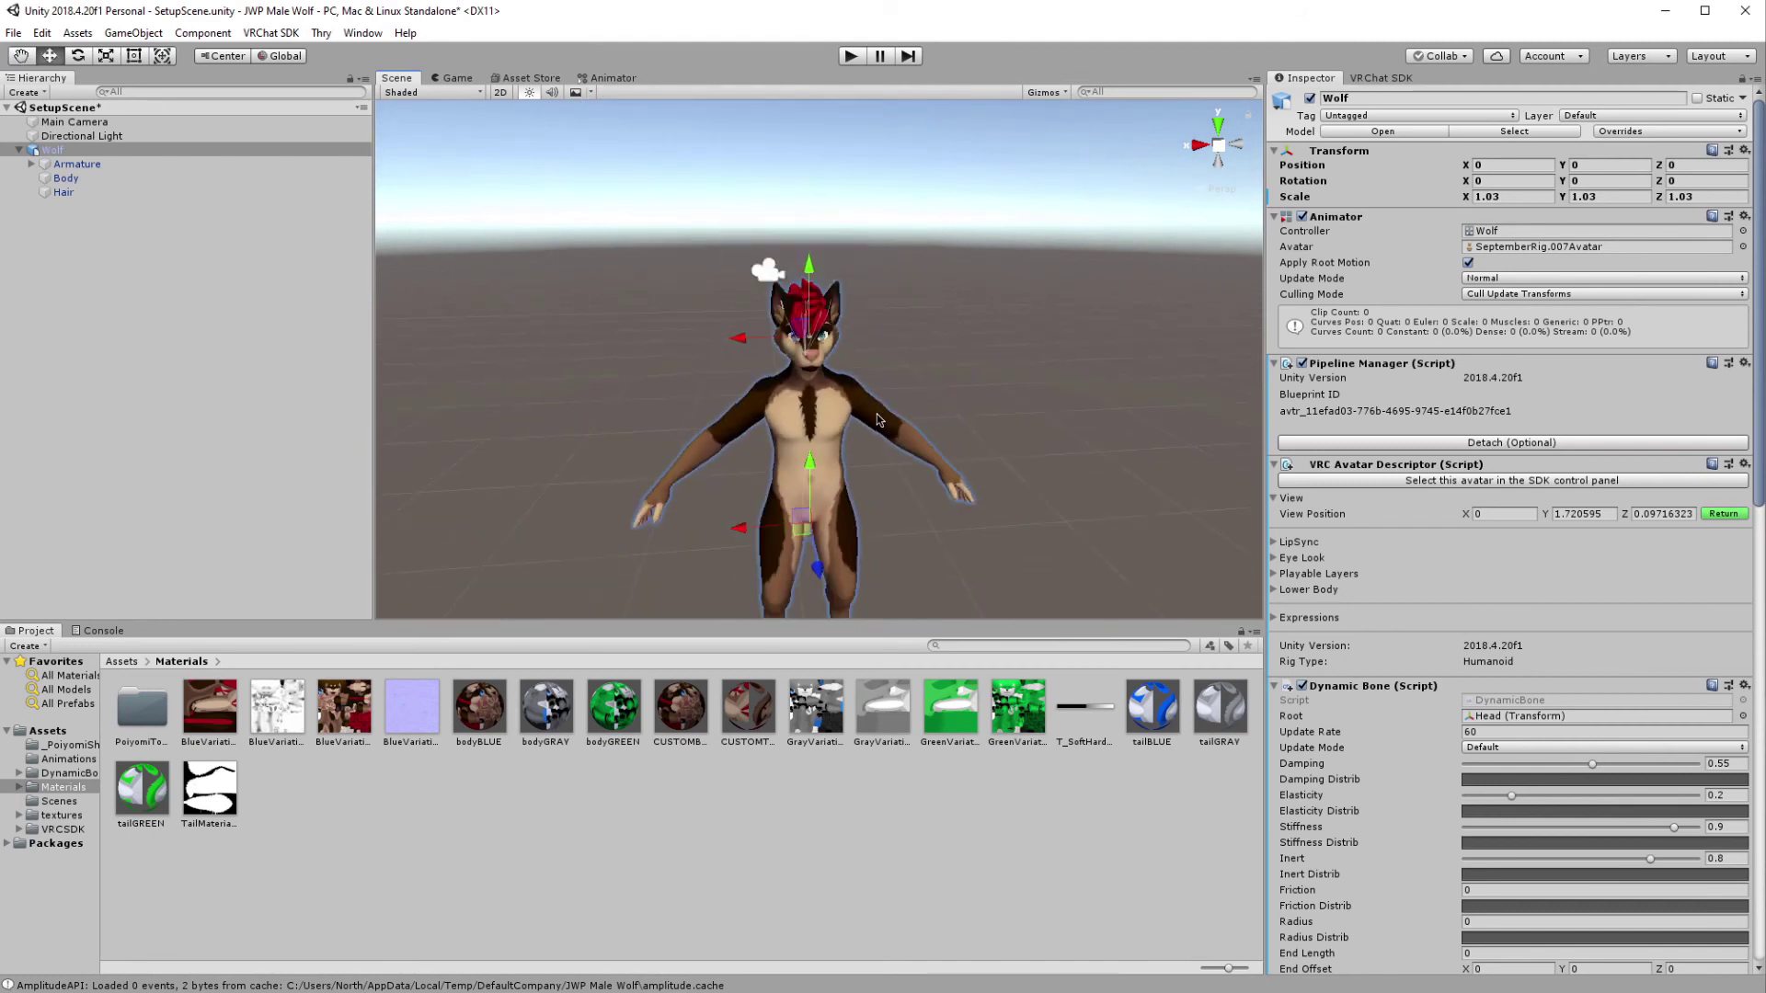
{"action": "middle_click_drag", "start_coordinate": [875, 414], "coordinate": [856, 428]}
{"action": "left_click_drag", "start_coordinate": [856, 427], "coordinate": [810, 397], "text": "alt"}
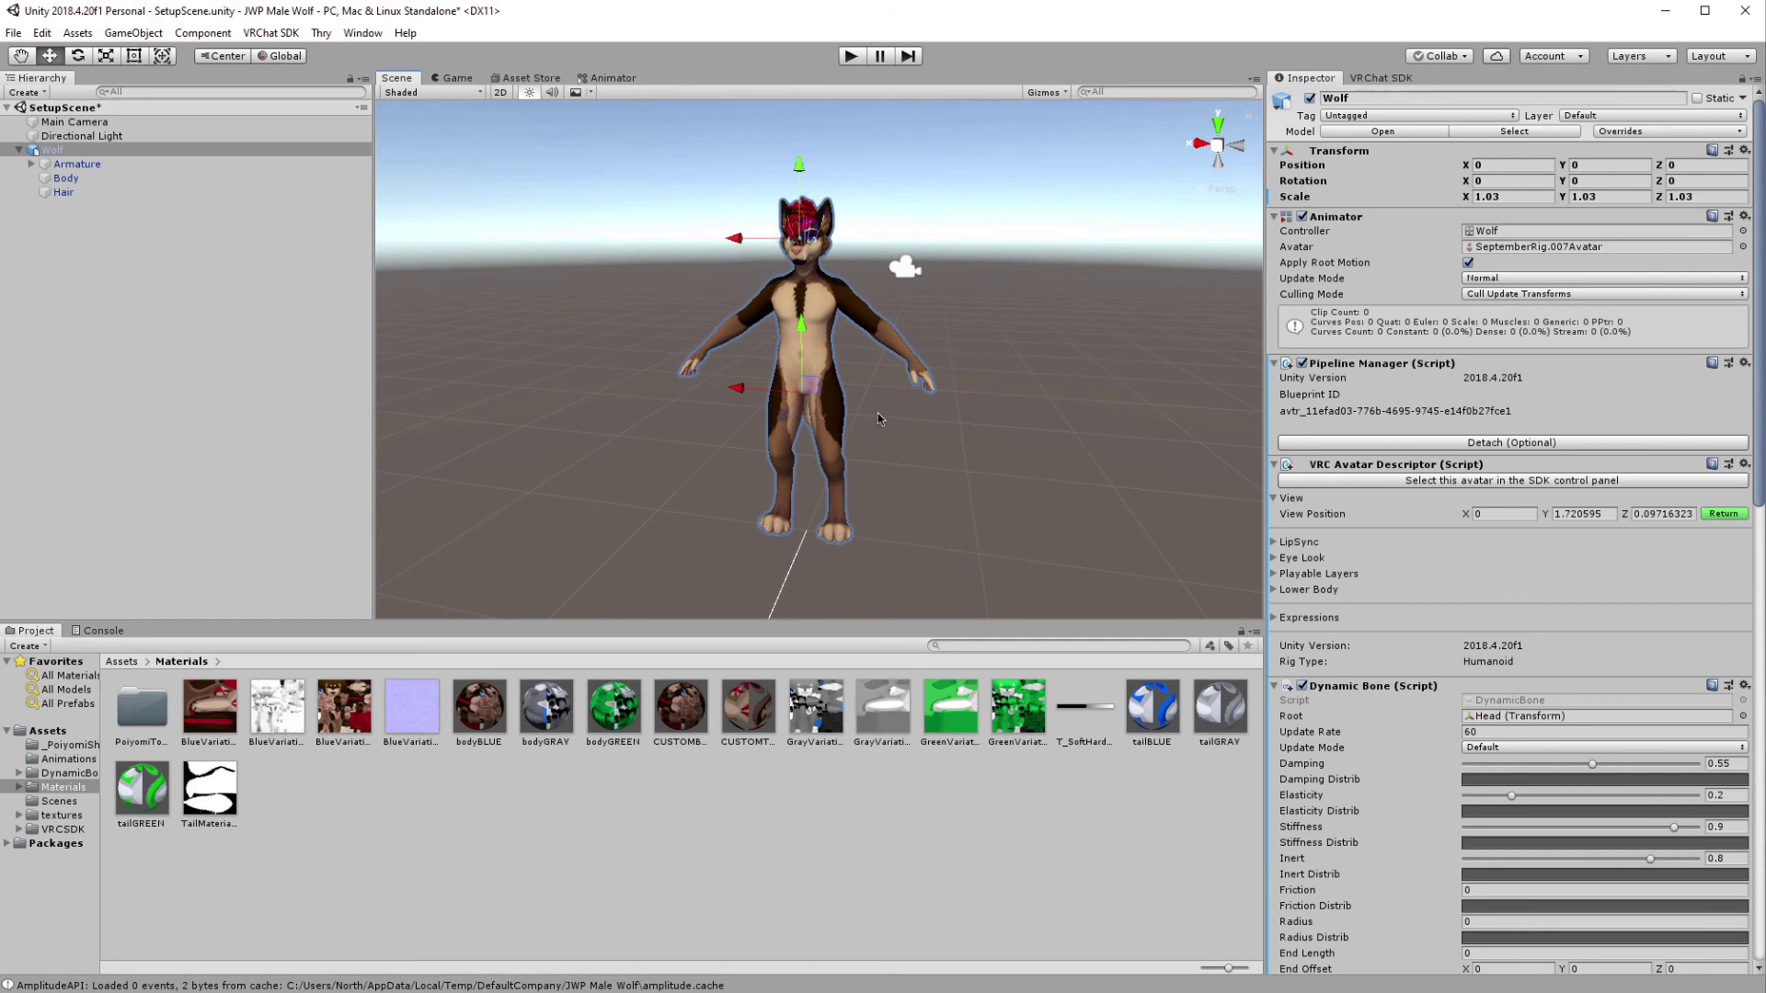
Review the avatar's build details and the previously uploaded avatars in the VRChat SDK, and return to the Wolf's component settings
{"action": "left_click", "coordinate": [1372, 80]}
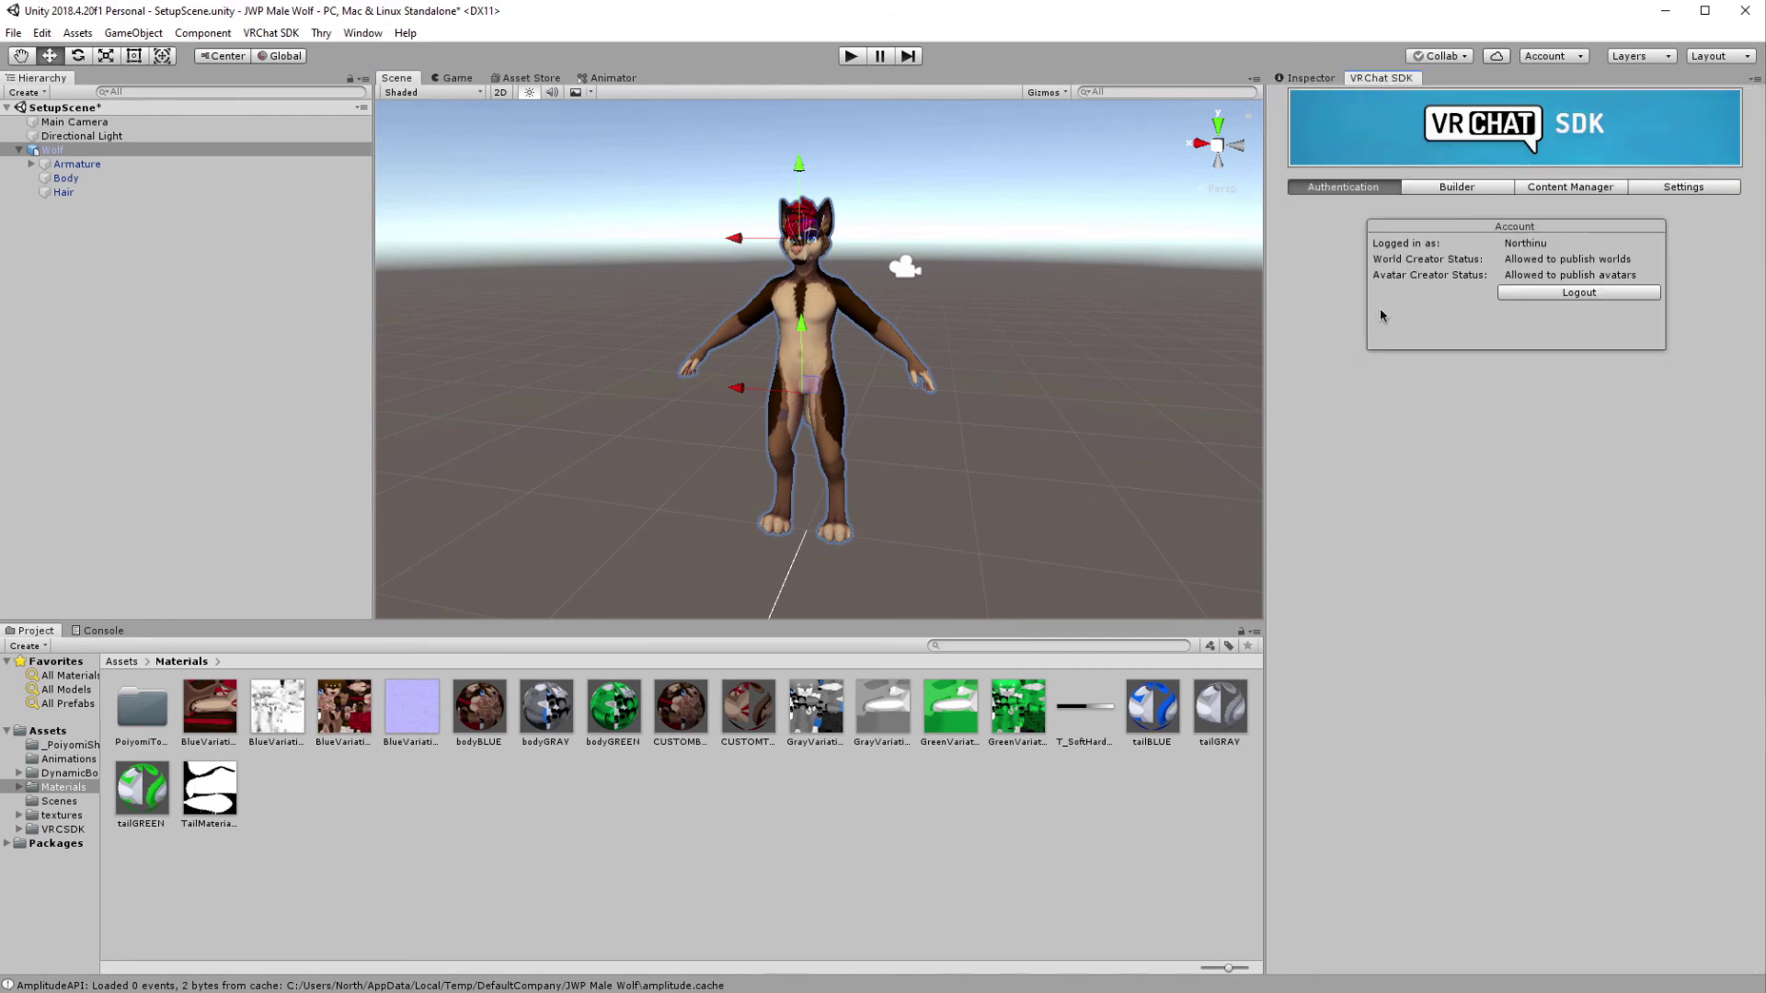
{"action": "left_click", "coordinate": [1438, 191]}
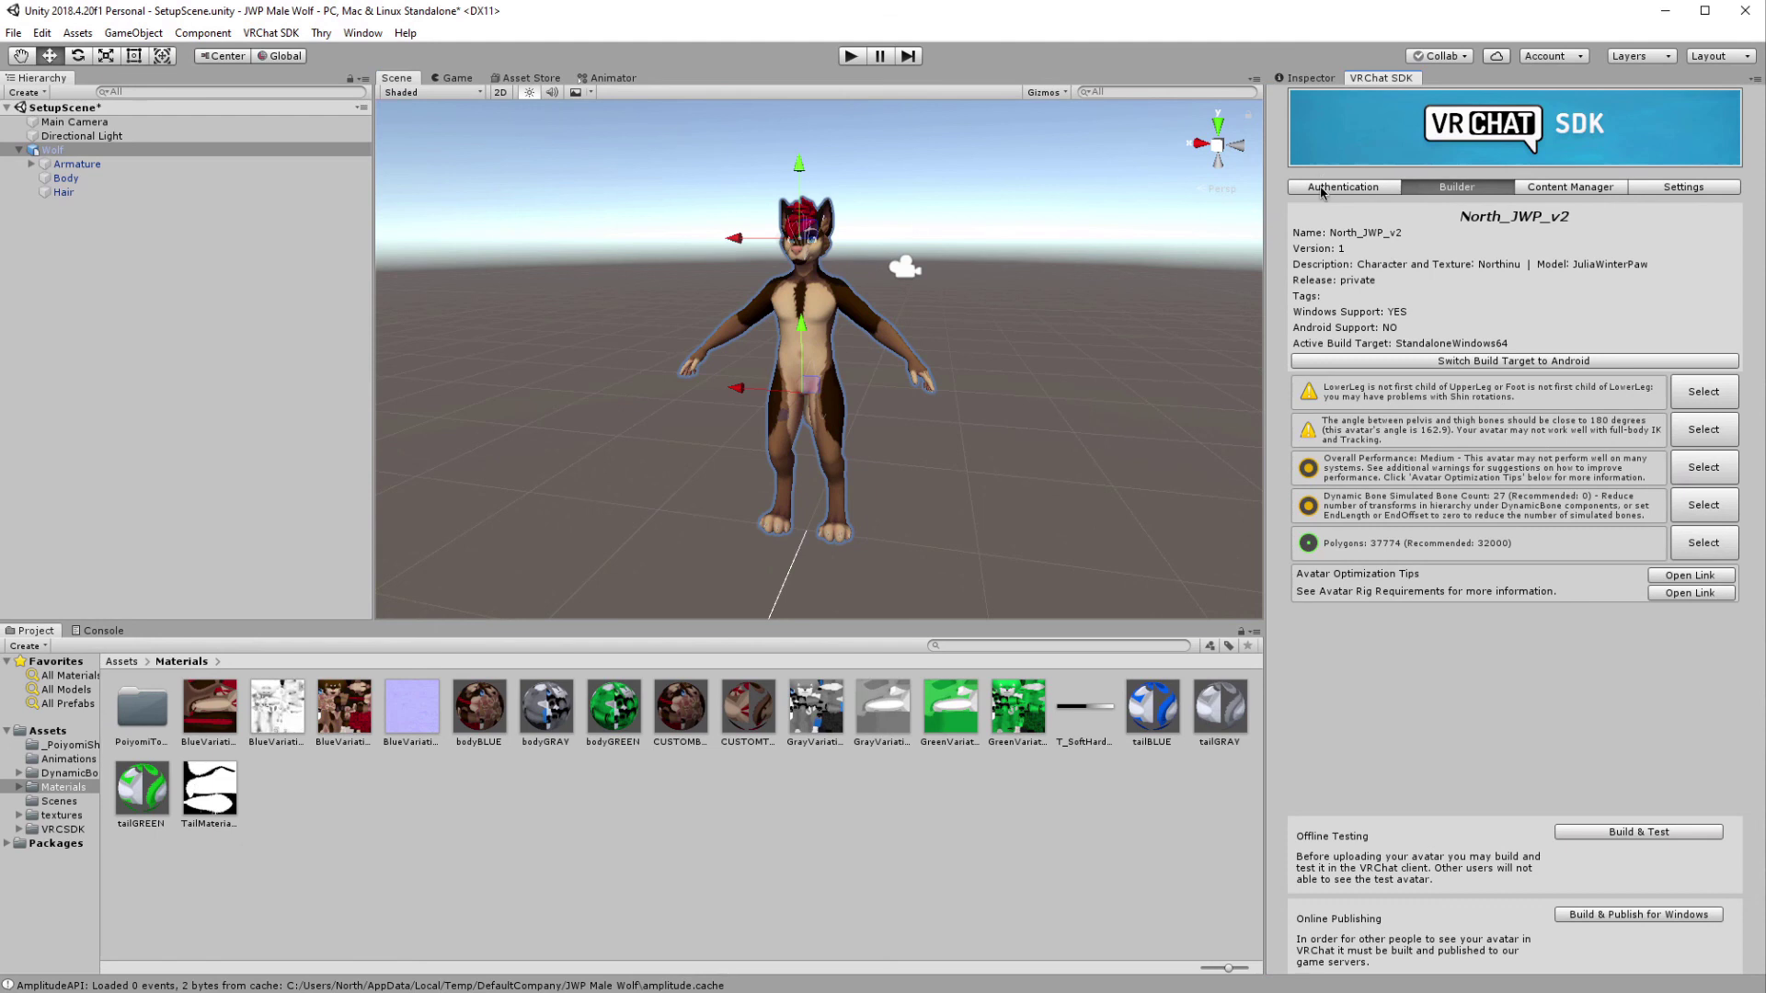
{"action": "left_click", "coordinate": [1544, 187]}
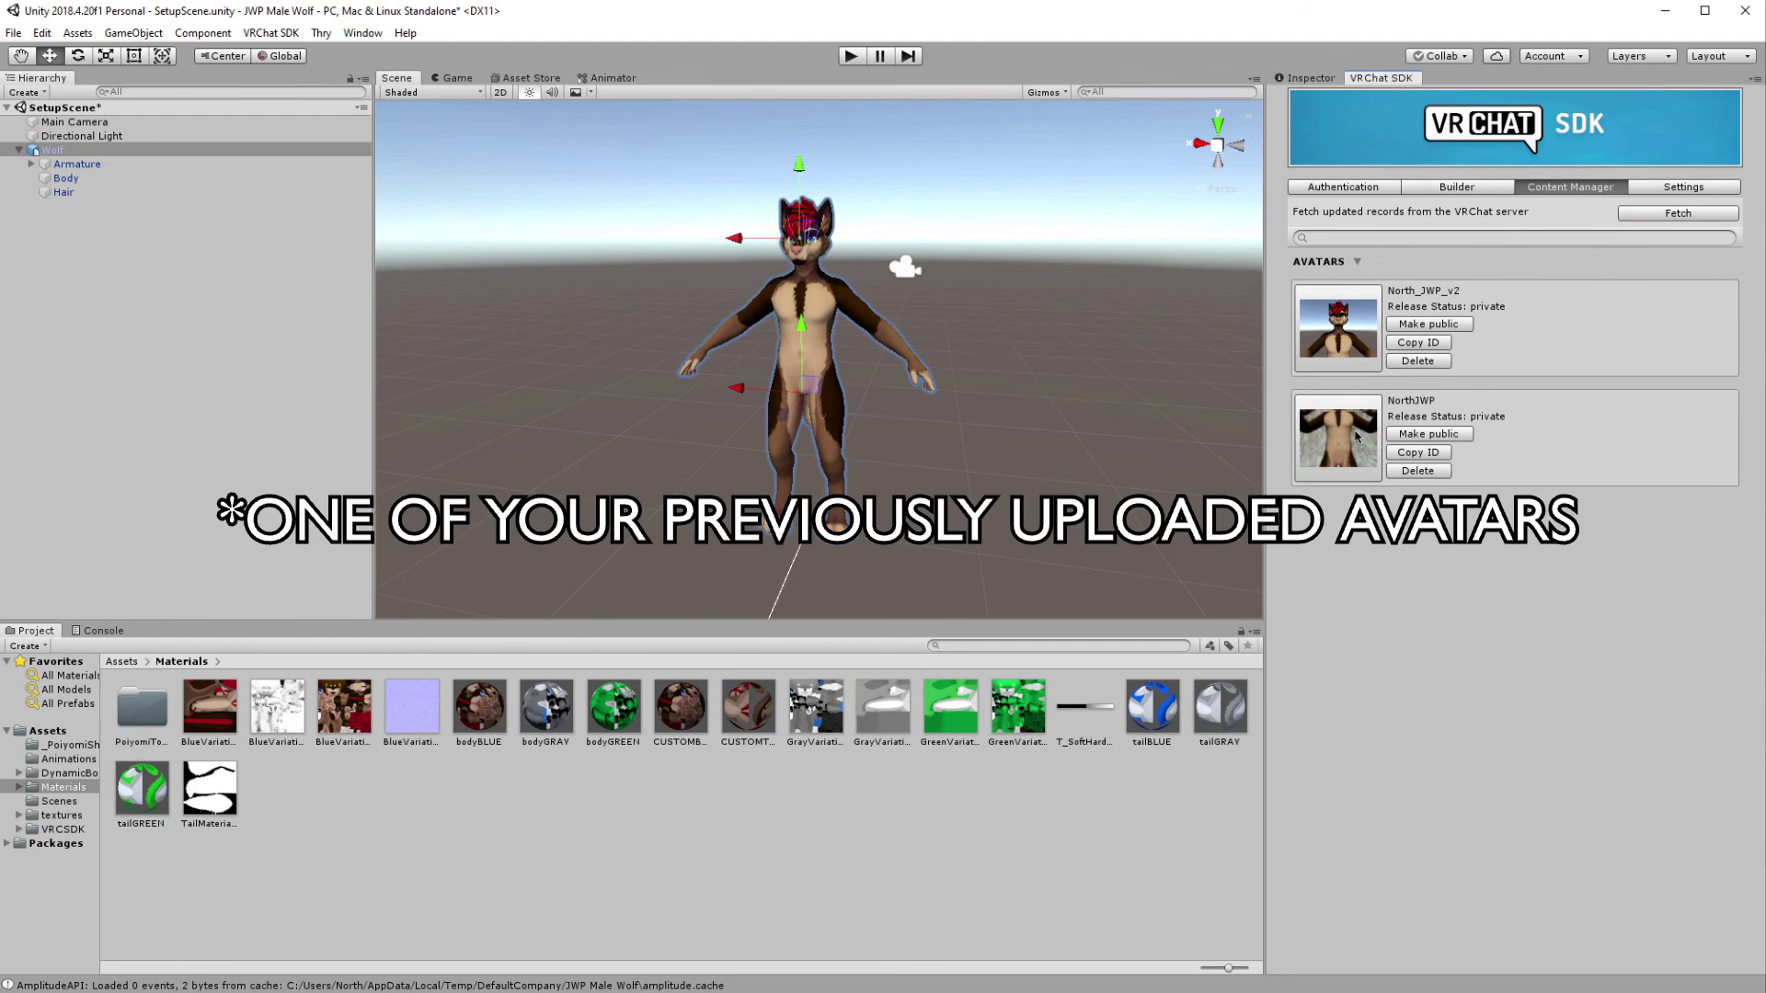
{"action": "left_click", "coordinate": [1317, 79]}
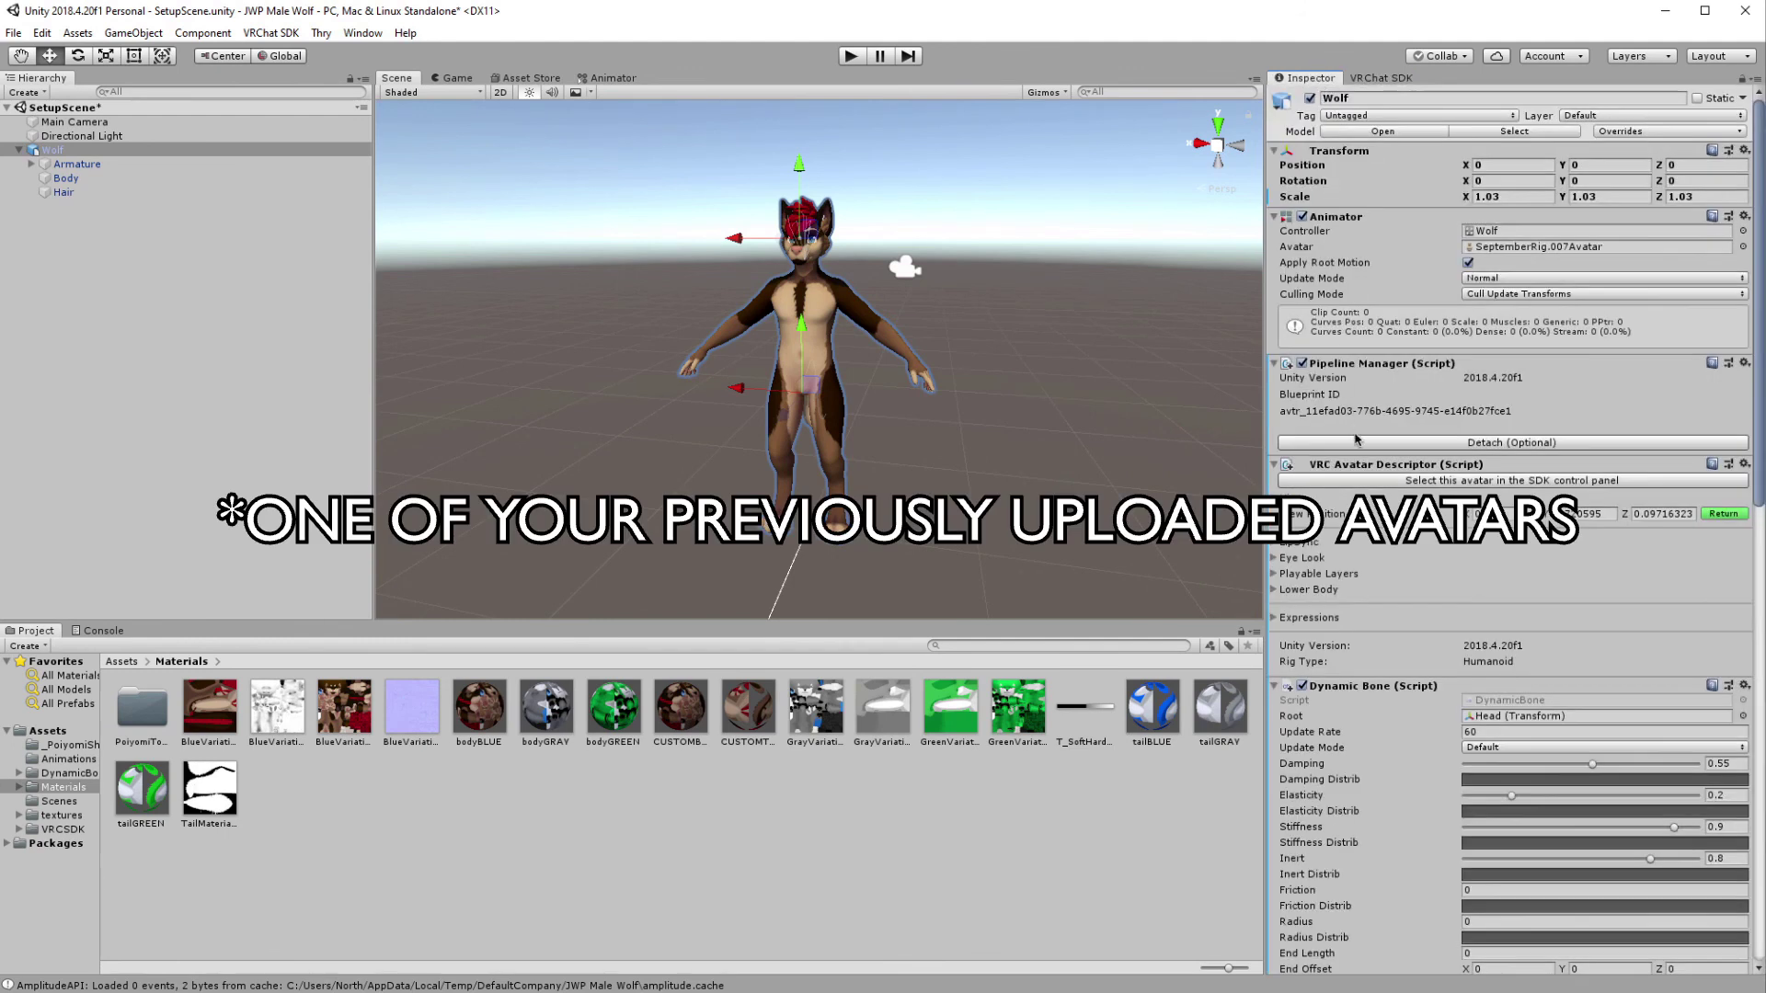